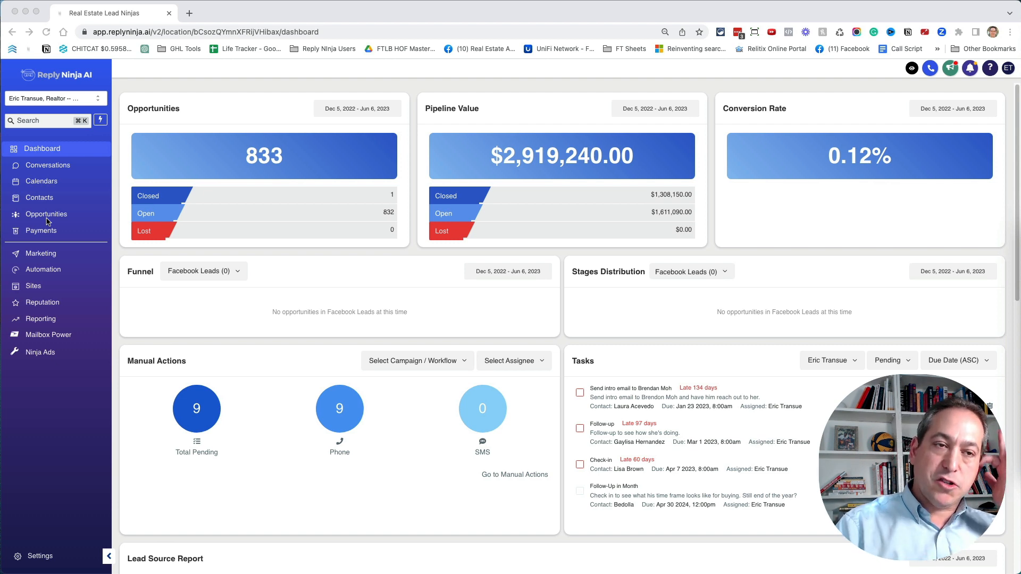
- Open the list of pipelines in the Opportunities section
{"action": "left_click", "coordinate": [47, 218]}
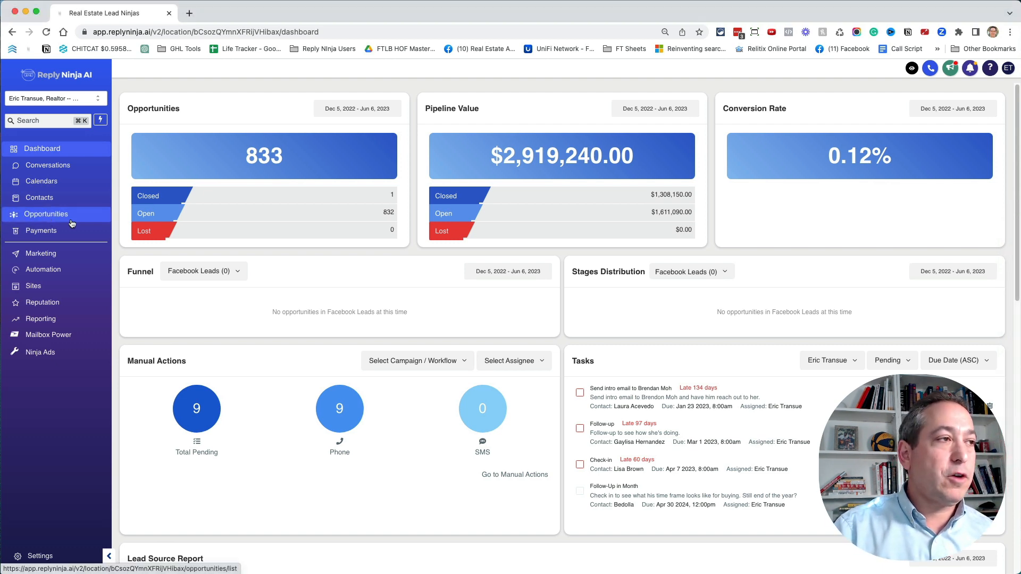
{"action": "left_click", "coordinate": [71, 220]}
{"action": "left_click", "coordinate": [256, 90]}
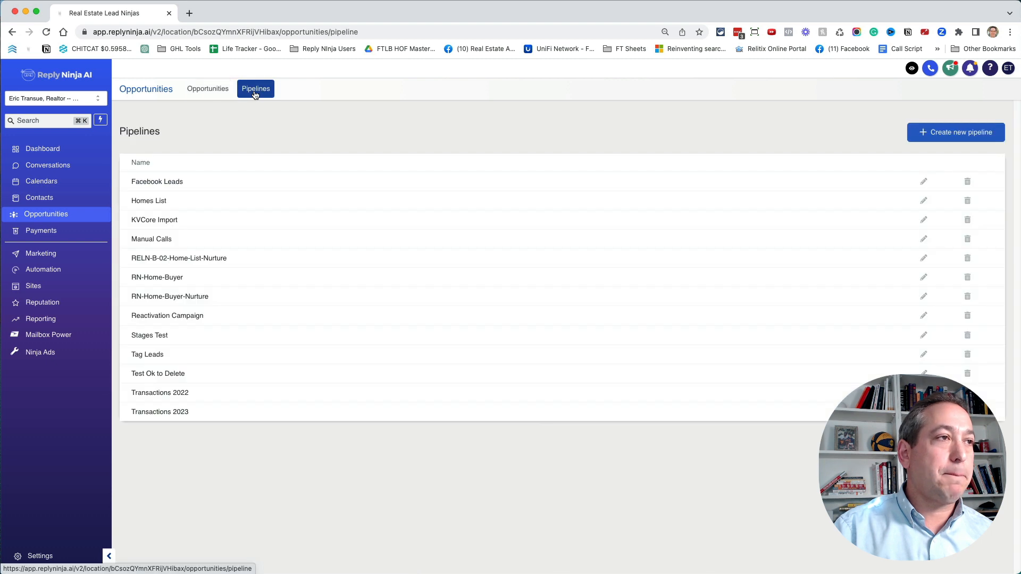
{"action": "left_click", "coordinate": [977, 135]}
{"action": "left_click", "coordinate": [507, 114]}
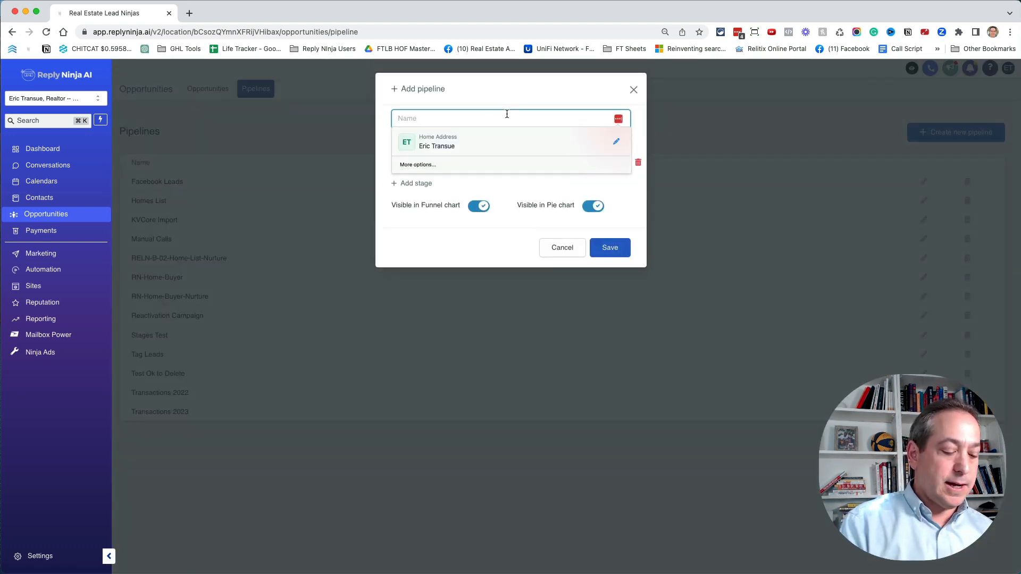
{"action": "type", "text": "Tag"}
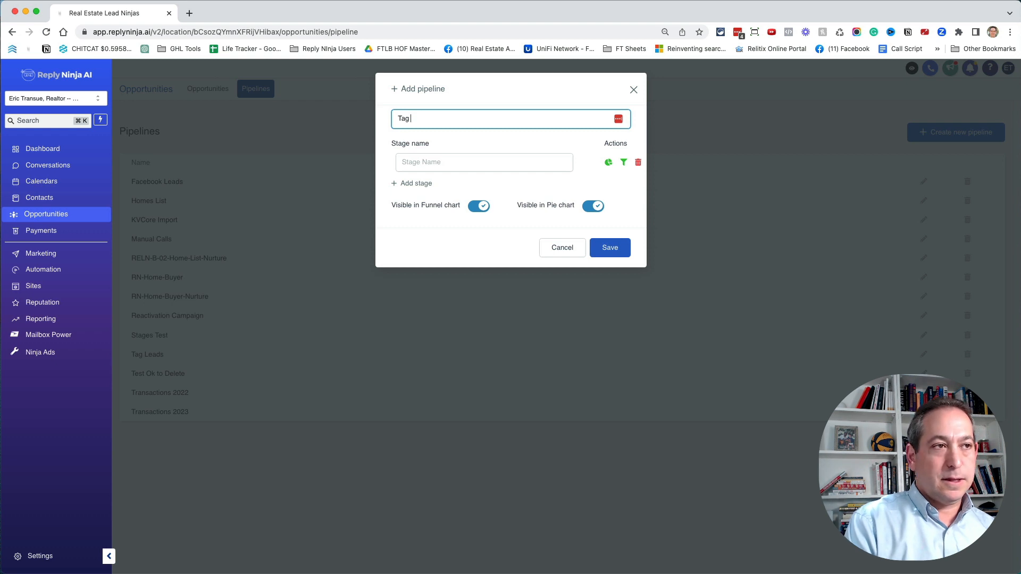
{"action": "type", "text": " Leads"}
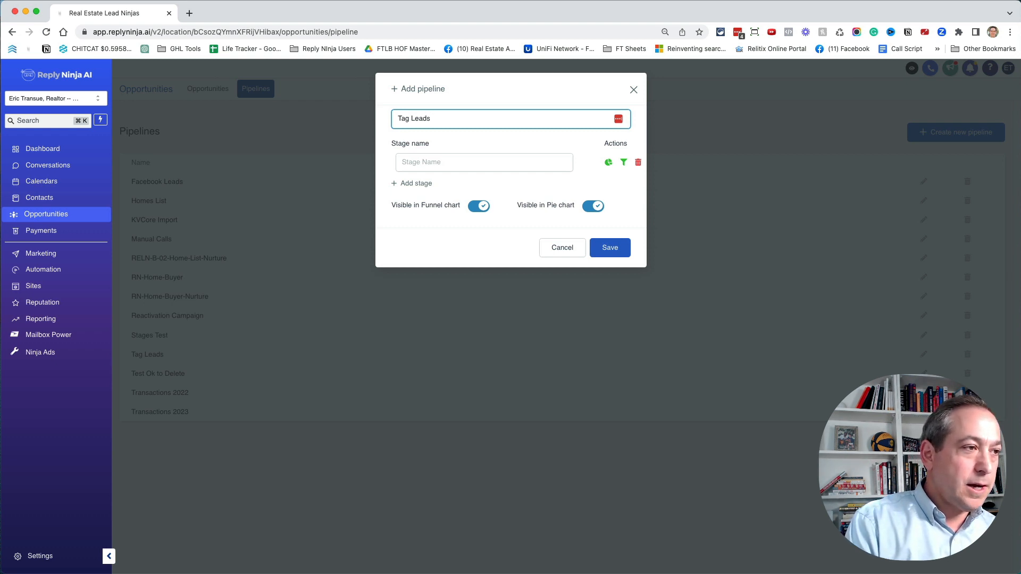
{"action": "key", "text": "BackSpace"}
{"action": "key", "text": "BackSpace"}
{"action": "key", "text": "BackSpace"}
{"action": "key", "text": "BackSpace"}
{"action": "key", "text": "BackSpace"}
{"action": "key", "text": "BackSpace"}
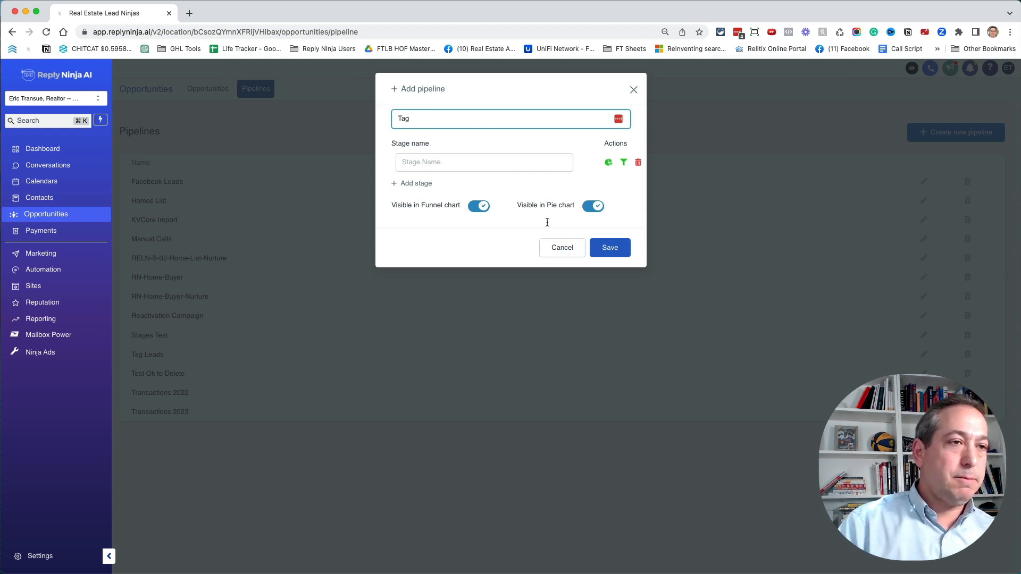
{"action": "left_click", "coordinate": [561, 248]}
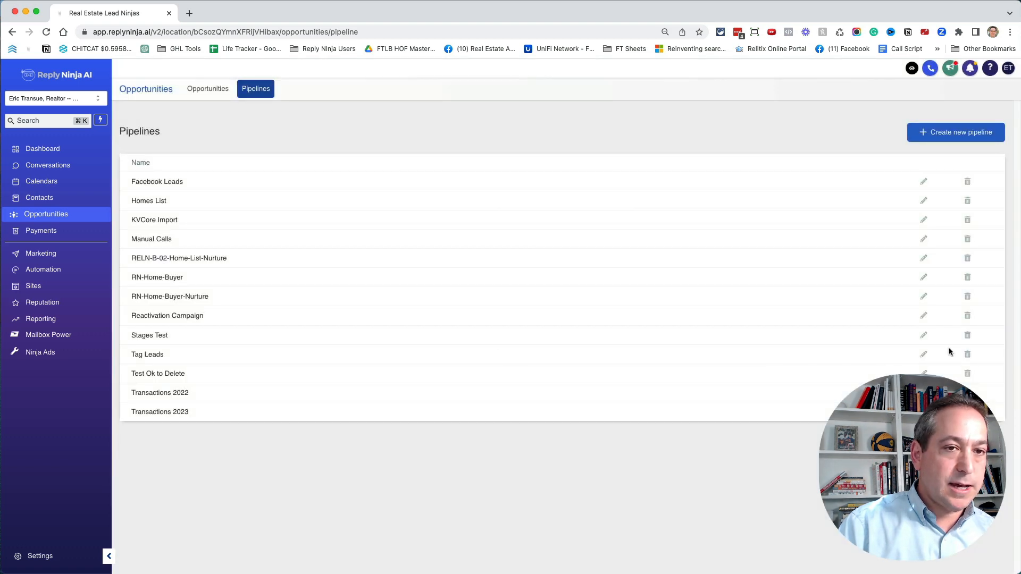
- Delete the existing Tag Leads pipeline together with its opportunities
{"action": "left_click", "coordinate": [967, 354]}
{"action": "left_click", "coordinate": [623, 149]}
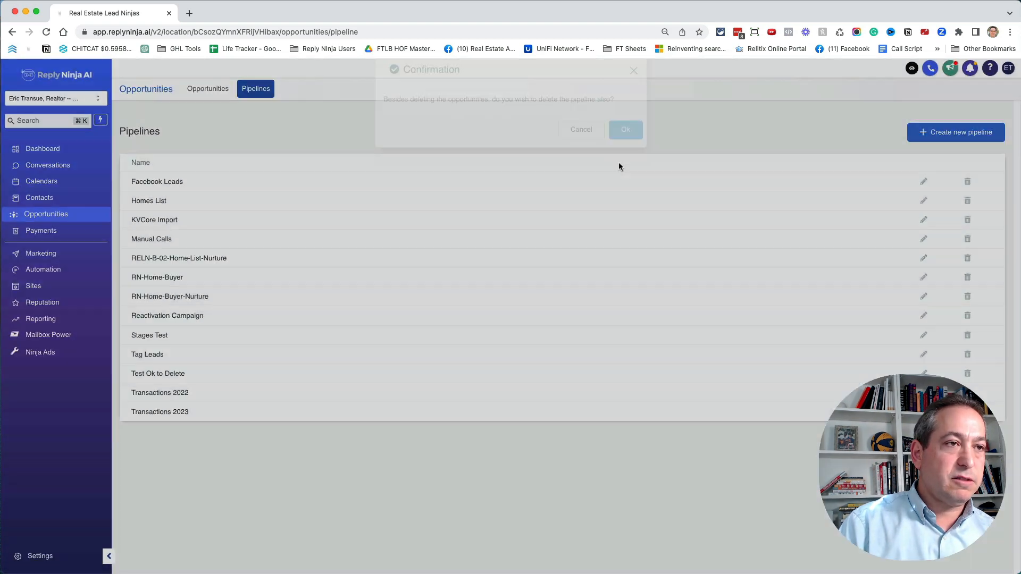
{"action": "left_click", "coordinate": [623, 149]}
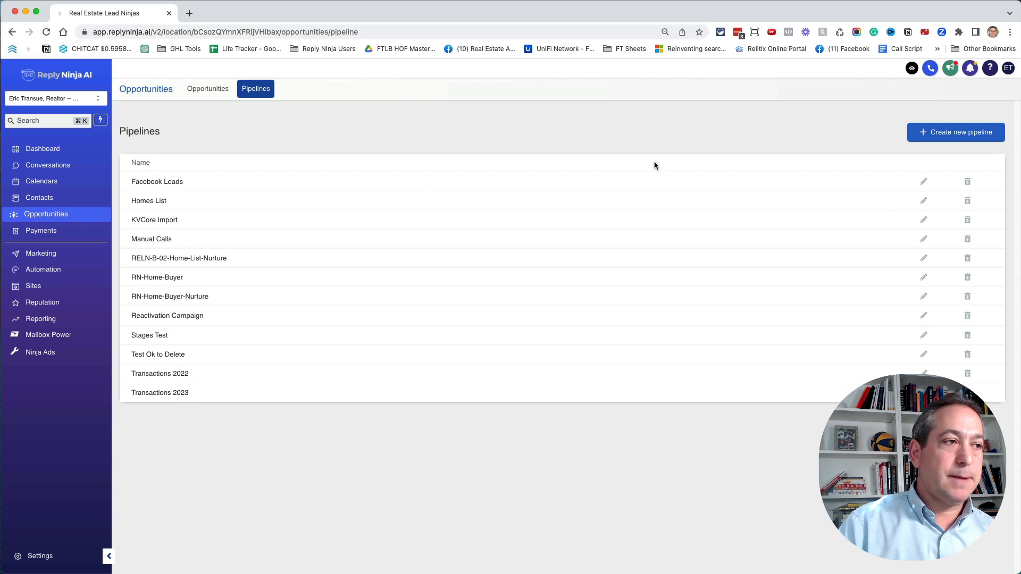
- Start a new pipeline and name it "Tag Leads"
{"action": "left_click", "coordinate": [956, 133]}
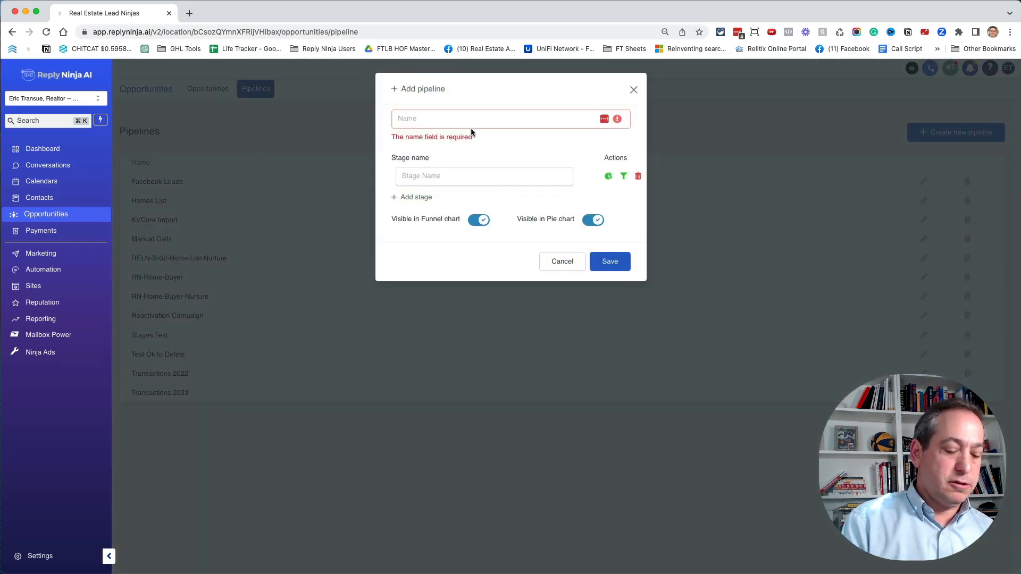
{"action": "left_click", "coordinate": [468, 114]}
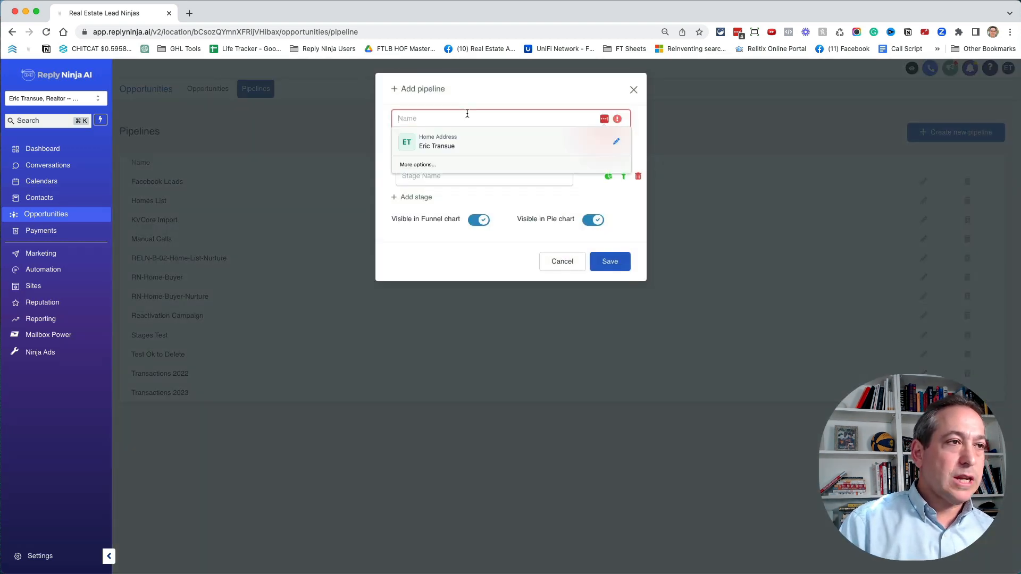
{"action": "type", "text": "Tag lead"}
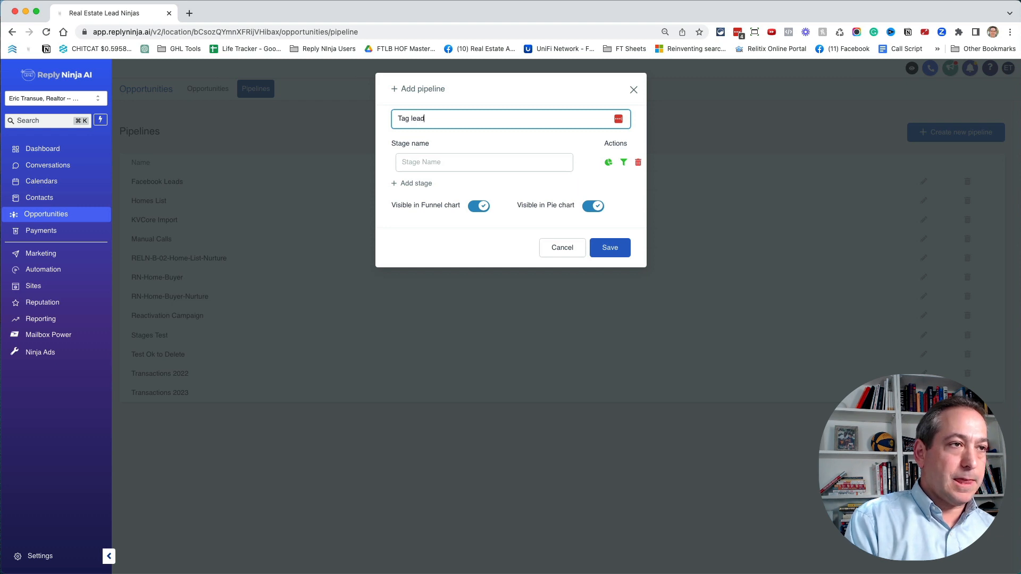
{"action": "key", "text": "BackSpace"}
{"action": "key", "text": "BackSpace"}
{"action": "key", "text": "BackSpace"}
{"action": "key", "text": "BackSpace"}
{"action": "type", "text": "Leads"}
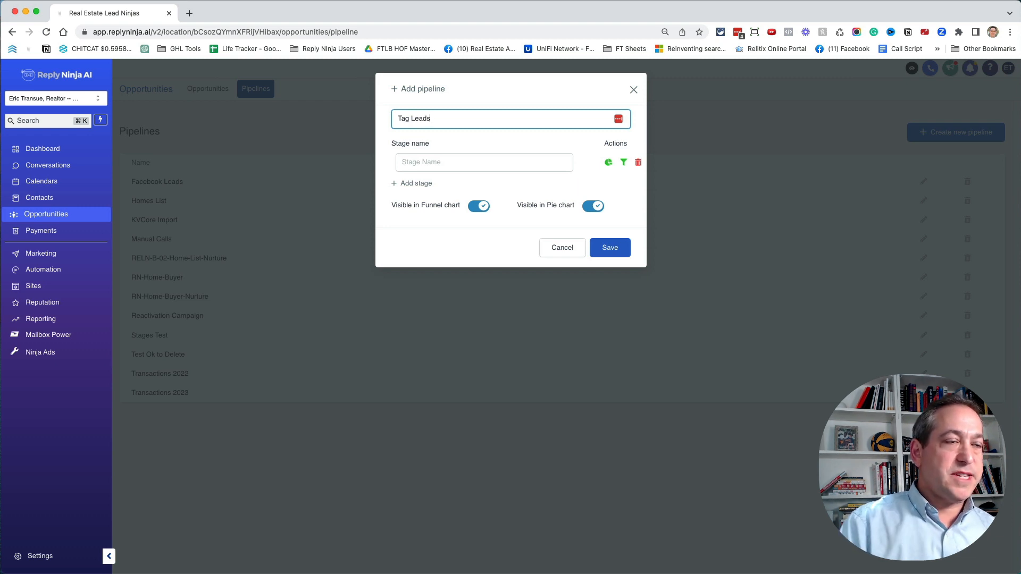
- Give the new pipeline the stages "Needs a Tag", "A", "B" and "C", in that order, and save it
{"action": "left_click", "coordinate": [439, 162]}
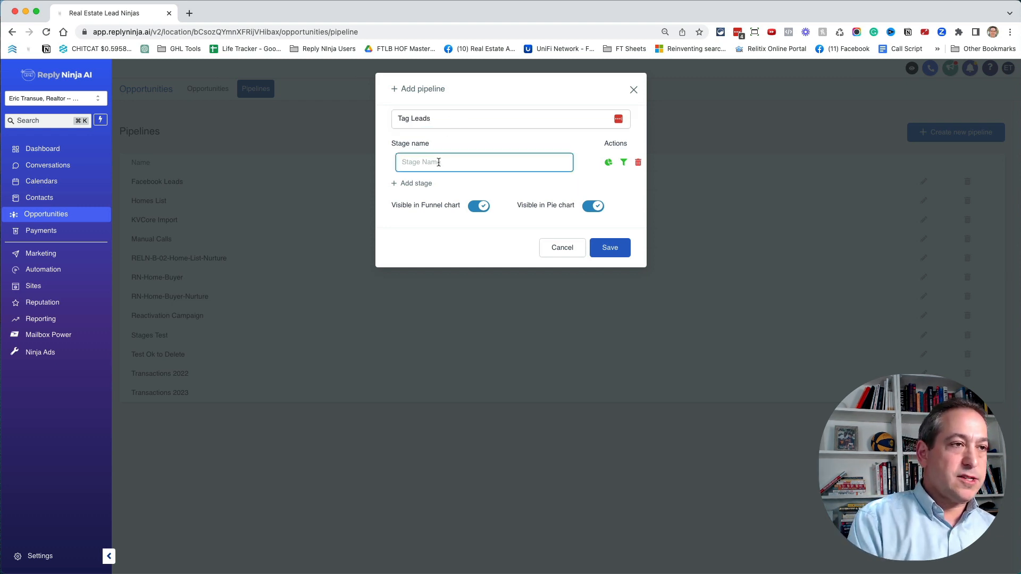
{"action": "type", "text": "Needs"}
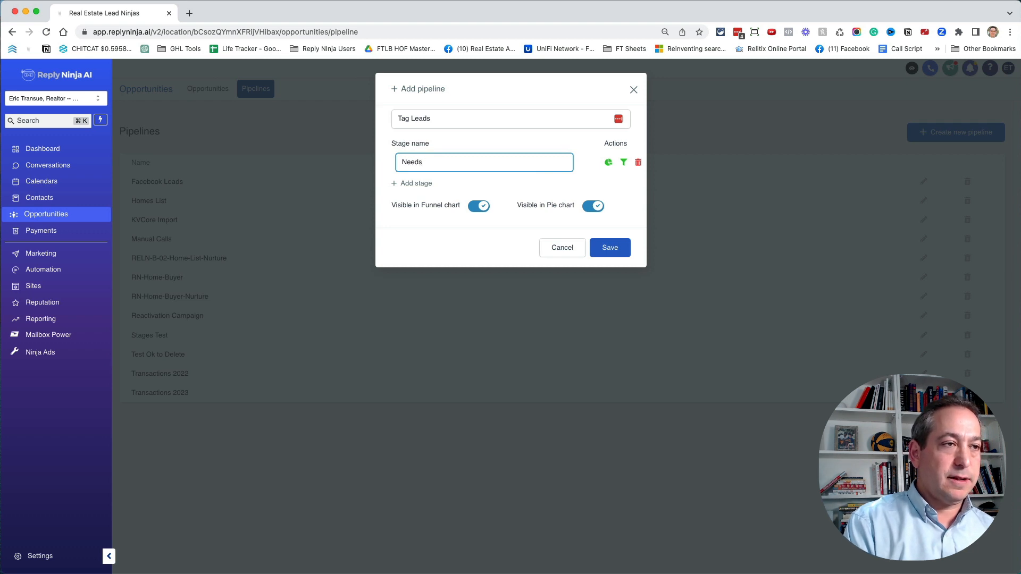
{"action": "type", "text": " a Tag"}
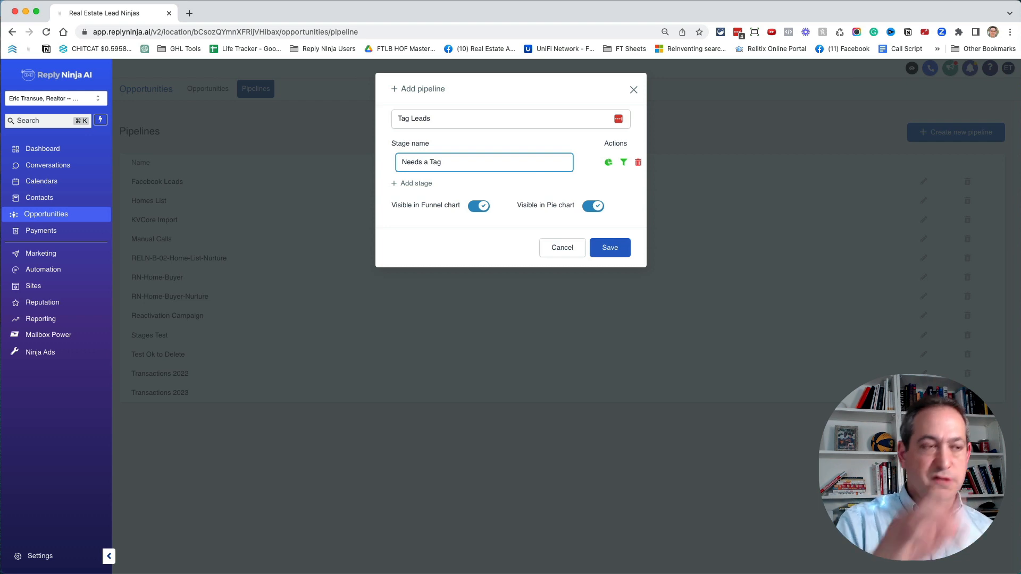
{"action": "left_click", "coordinate": [420, 183]}
{"action": "type", "text": "A"}
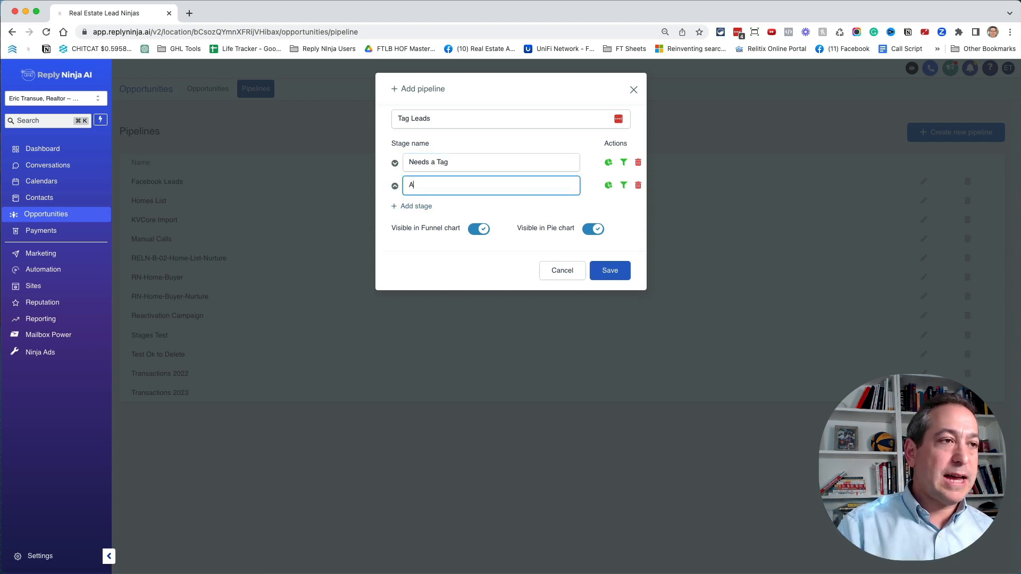
{"action": "left_click", "coordinate": [417, 206]}
{"action": "type", "text": "B"}
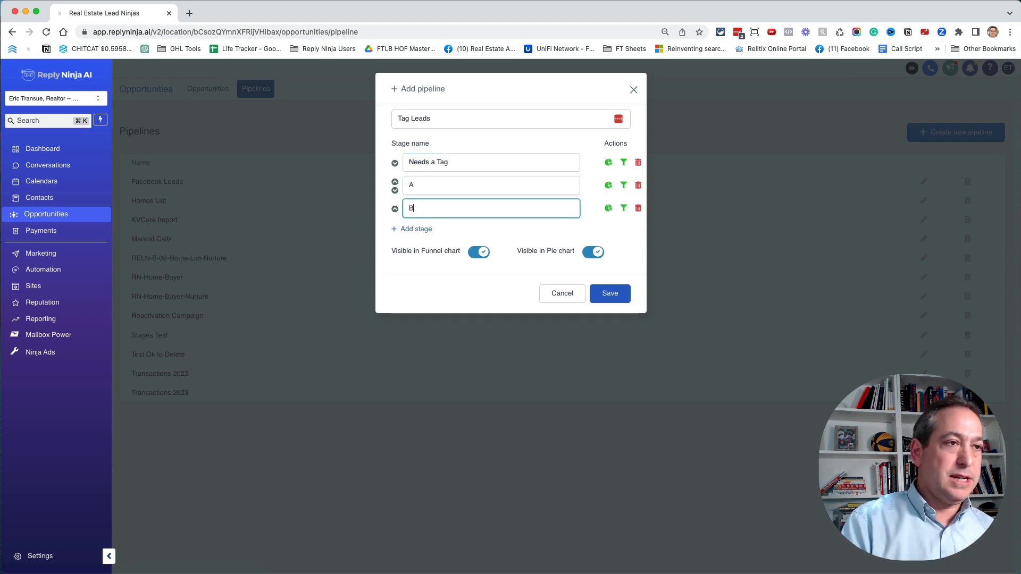
{"action": "left_click", "coordinate": [423, 230]}
{"action": "type", "text": "C"}
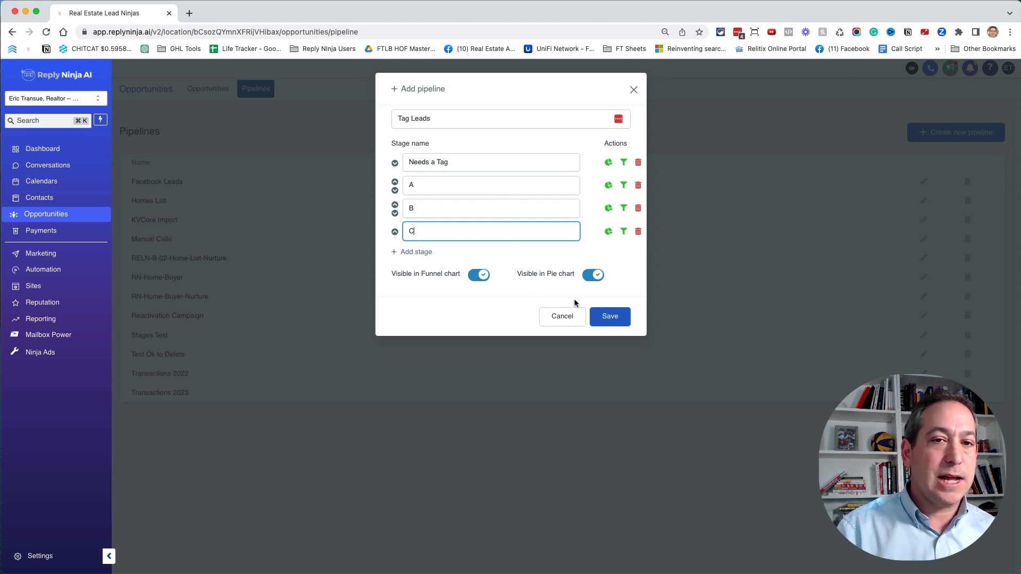
{"action": "left_click", "coordinate": [615, 314]}
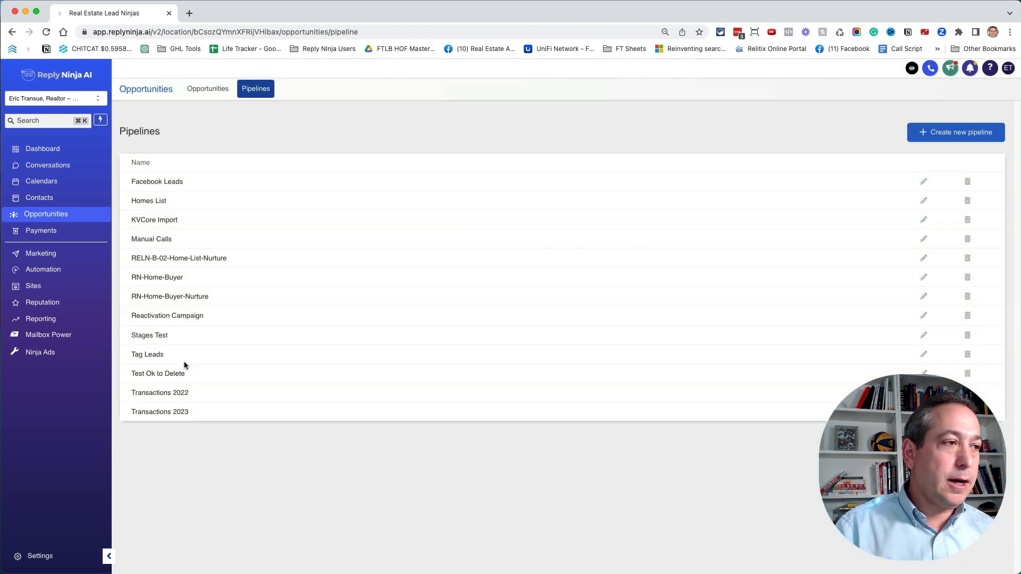
{"action": "left_click_drag", "start_coordinate": [184, 361], "coordinate": [135, 356]}
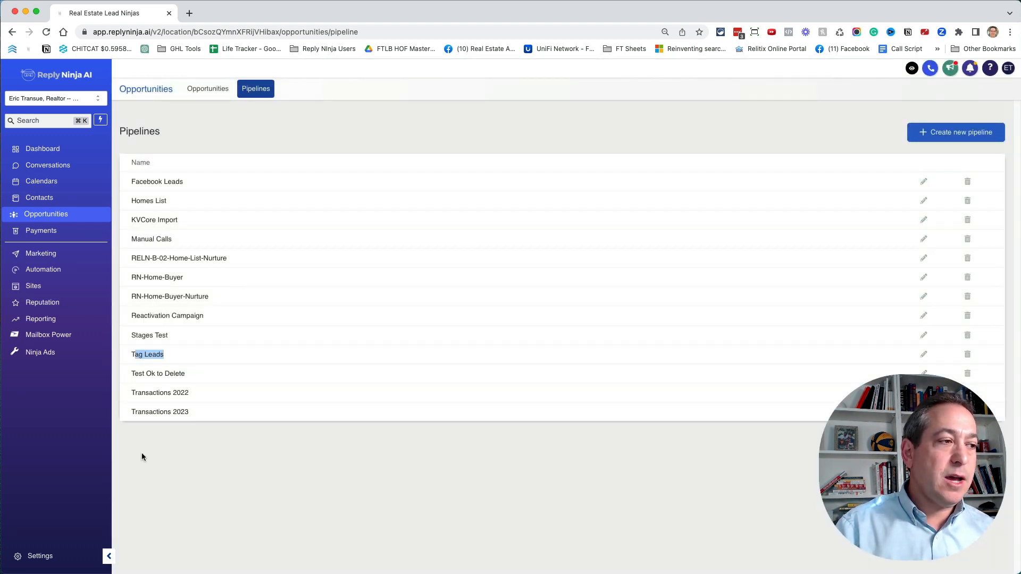
- Open the tag management page in the account settings
{"action": "left_click", "coordinate": [40, 555]}
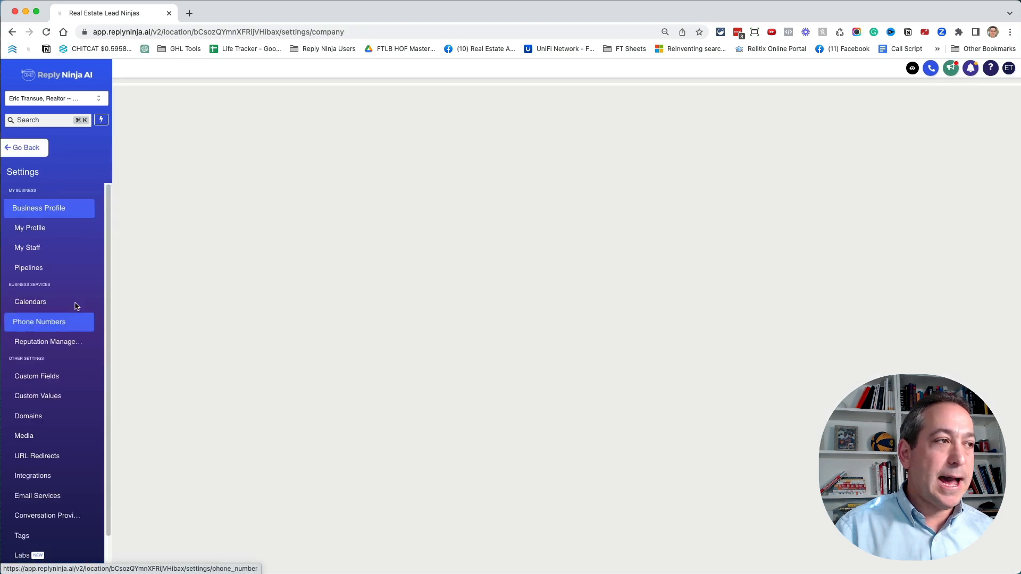
{"action": "scroll", "coordinate": [77, 309], "scroll_direction": "down", "scroll_amount": 2}
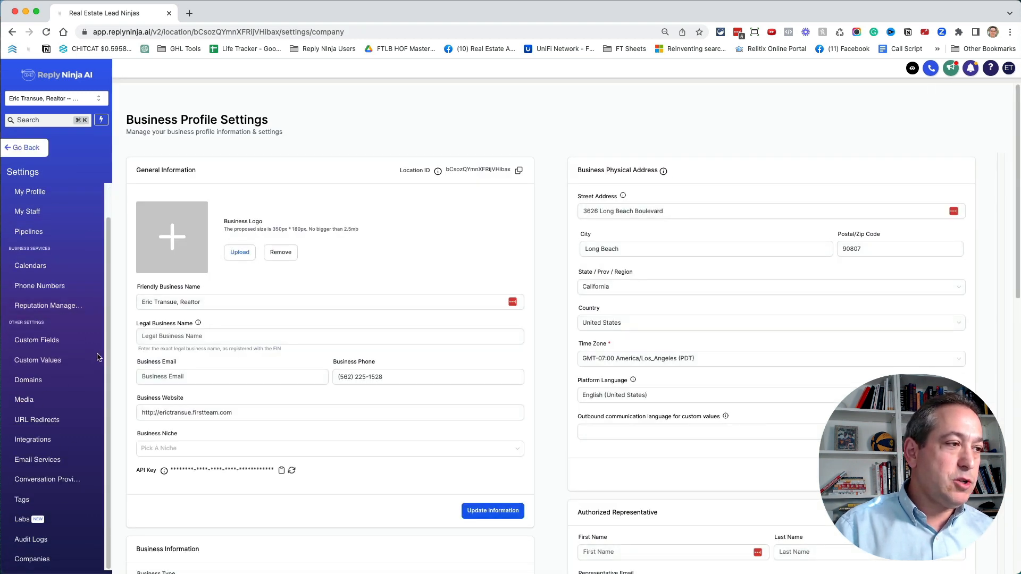
{"action": "left_click", "coordinate": [36, 505]}
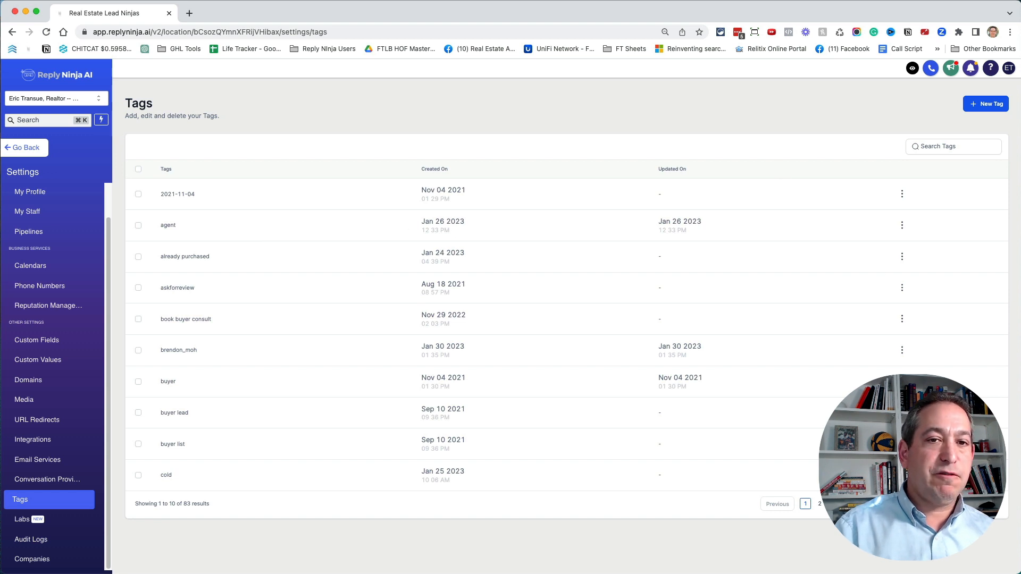
- Create a new tag named "A" and dismiss the notification
{"action": "left_click", "coordinate": [984, 105]}
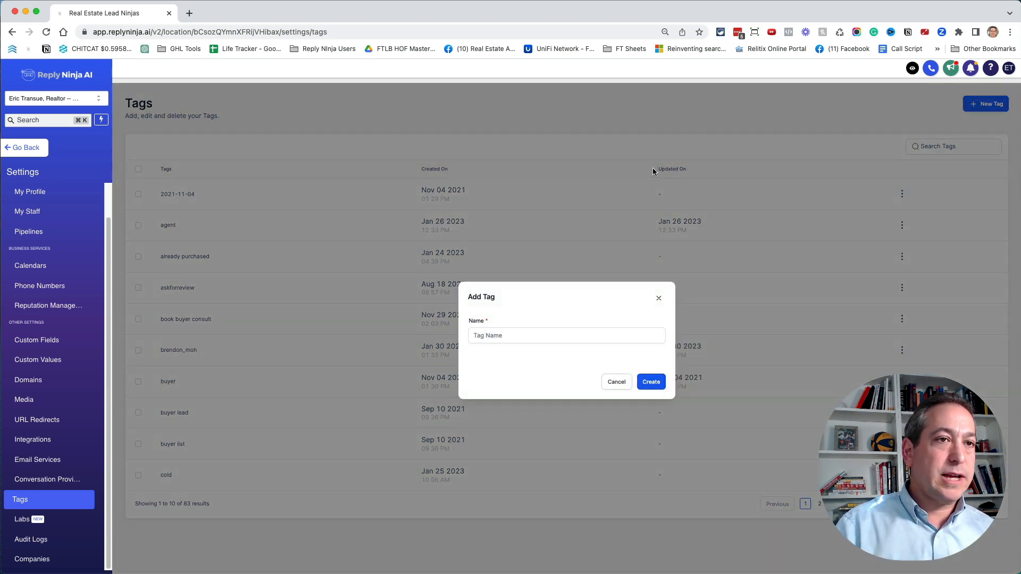
{"action": "left_click", "coordinate": [536, 334]}
{"action": "type", "text": "A"}
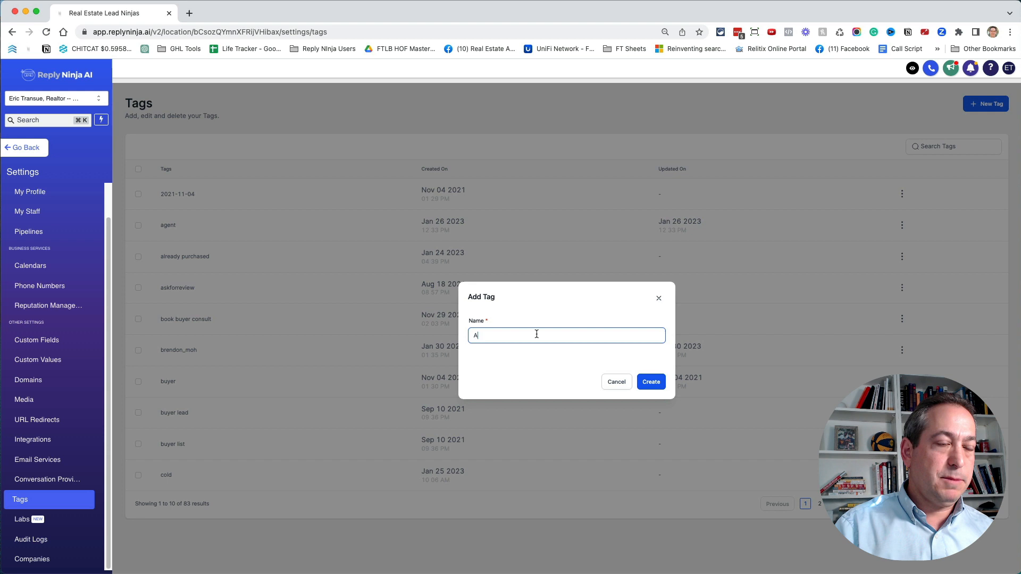
{"action": "left_click", "coordinate": [643, 385]}
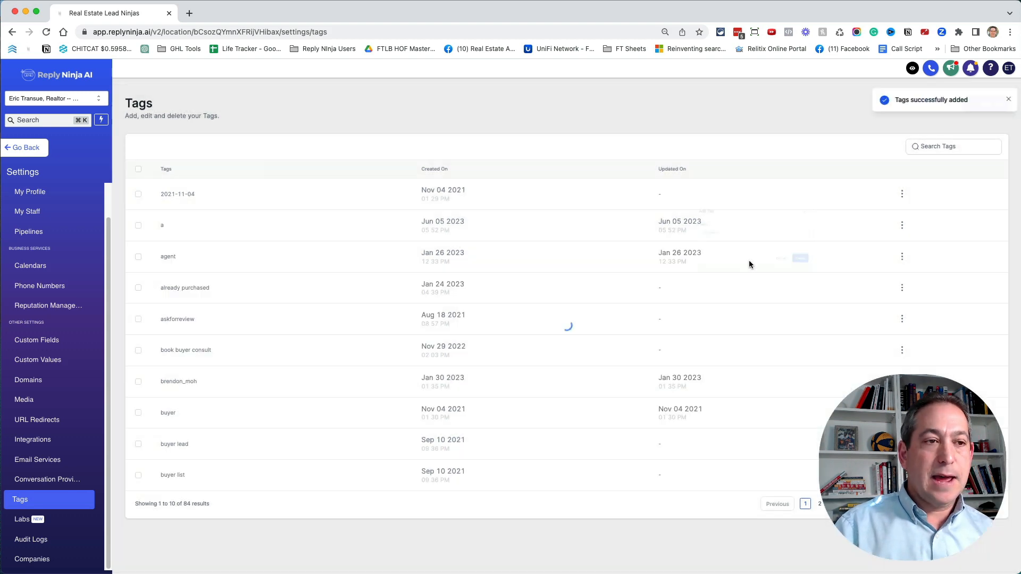
{"action": "left_click", "coordinate": [1008, 98]}
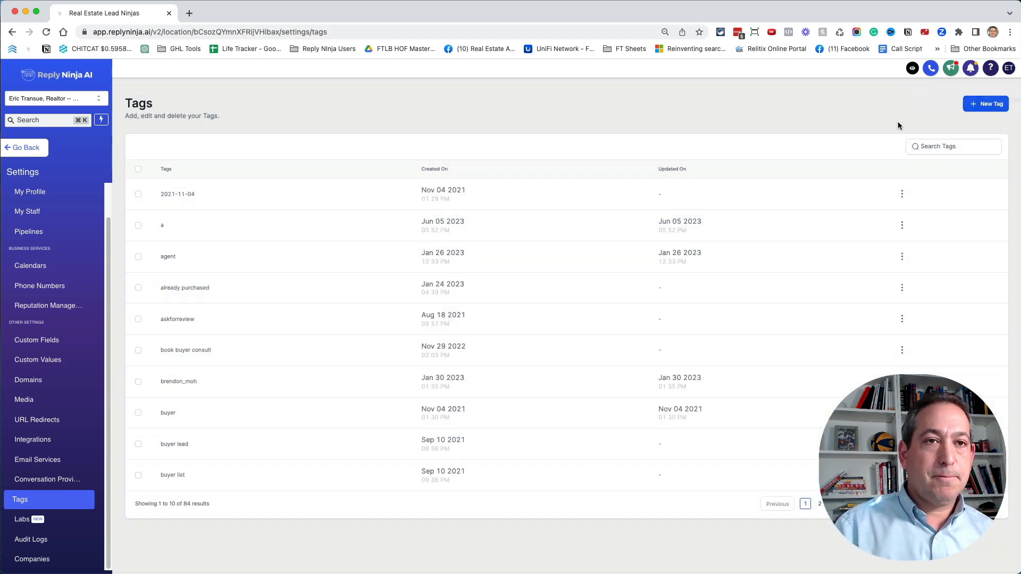
- Create a new tag named "B"
{"action": "left_click", "coordinate": [981, 112]}
{"action": "left_click", "coordinate": [483, 337]}
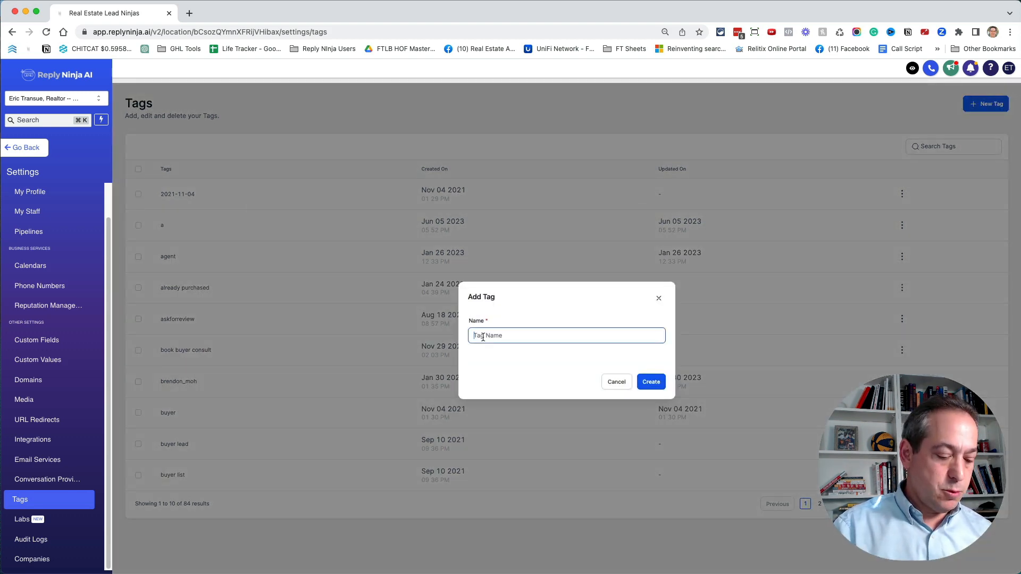
{"action": "type", "text": "B"}
{"action": "left_click", "coordinate": [651, 382]}
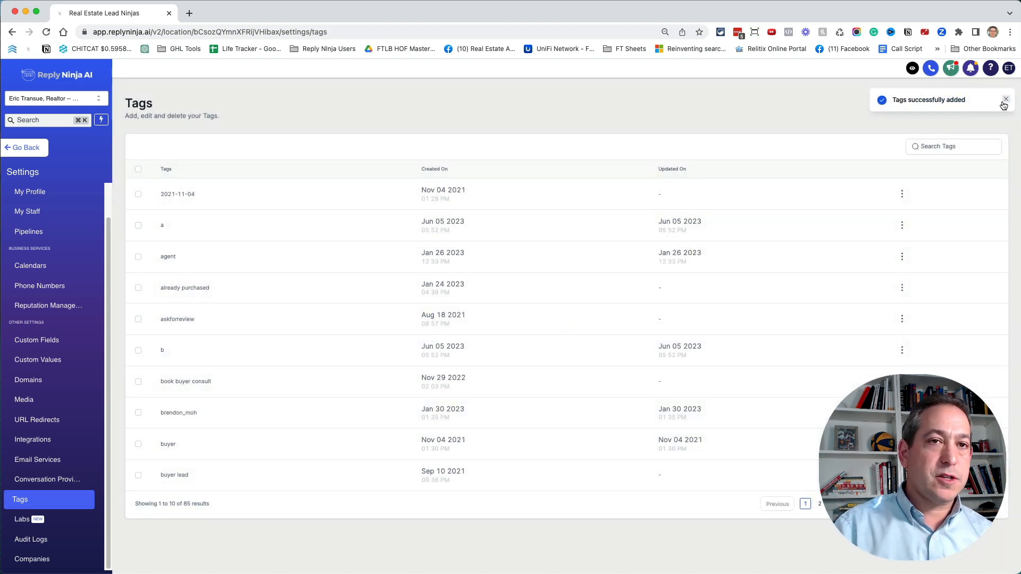
- Create a new tag named "C" and dismiss the notification
{"action": "left_click", "coordinate": [983, 103]}
{"action": "left_click", "coordinate": [508, 336]}
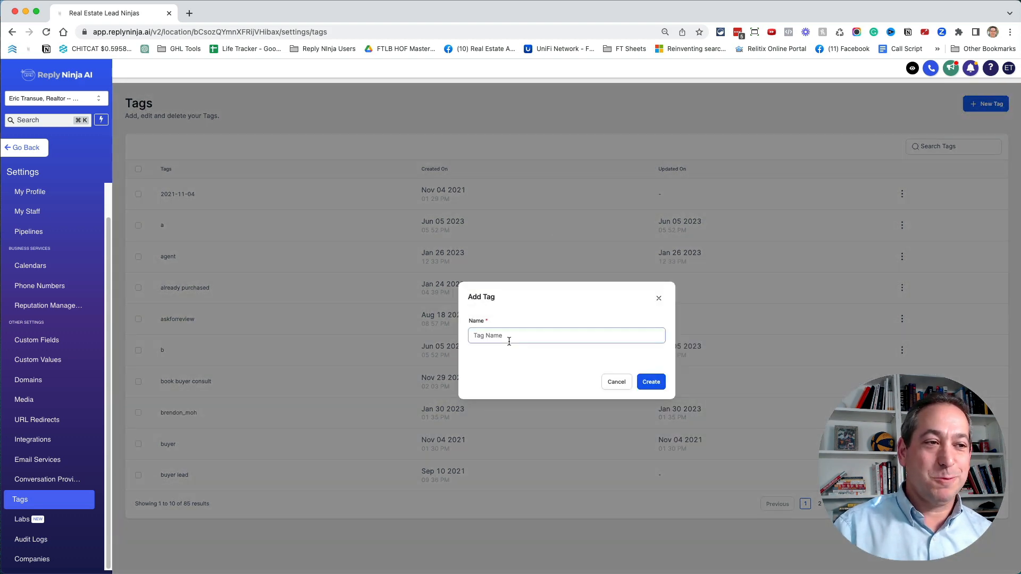
{"action": "type", "text": "C"}
{"action": "left_click", "coordinate": [648, 382]}
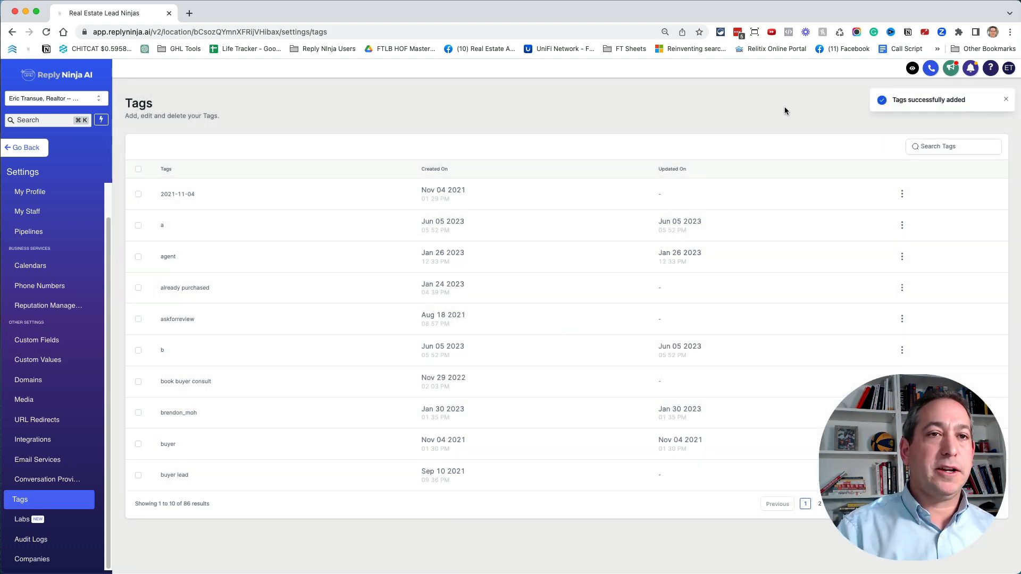
{"action": "left_click", "coordinate": [1005, 99]}
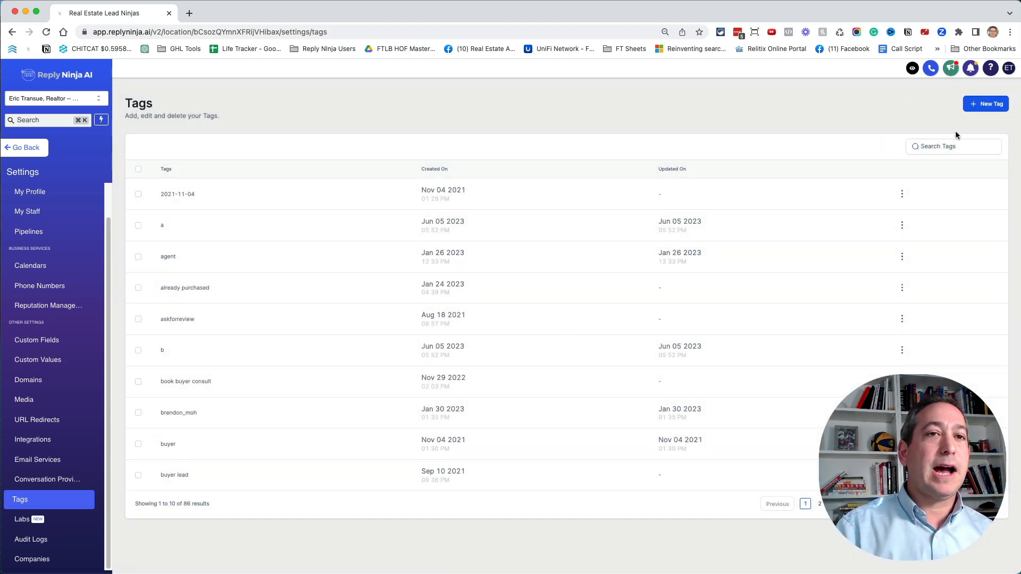
- Create a new tag named "needs_tag"
{"action": "left_click", "coordinate": [987, 106]}
{"action": "left_click", "coordinate": [538, 335]}
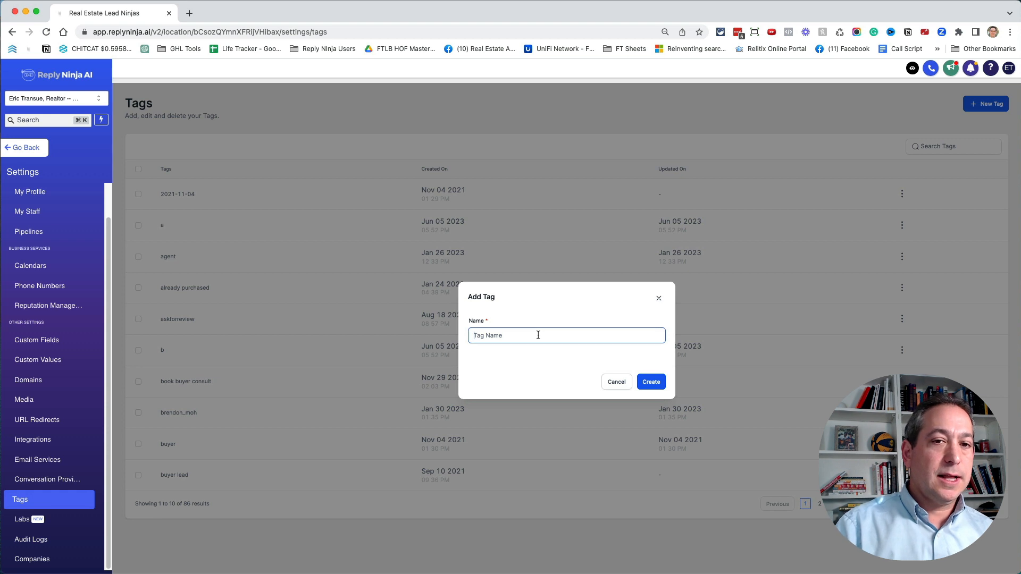
{"action": "type", "text": "needs-"}
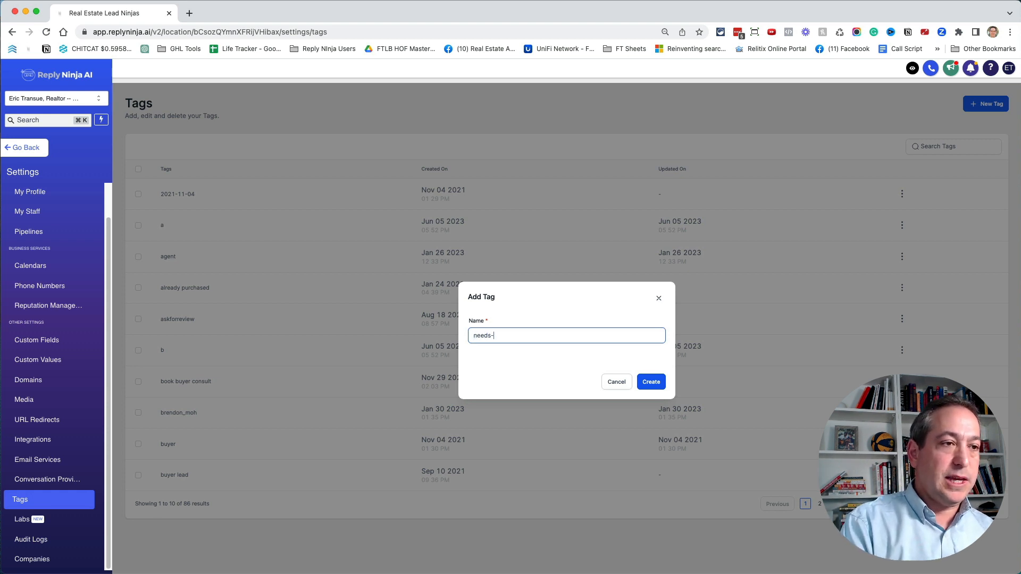
{"action": "type", "text": "tag"}
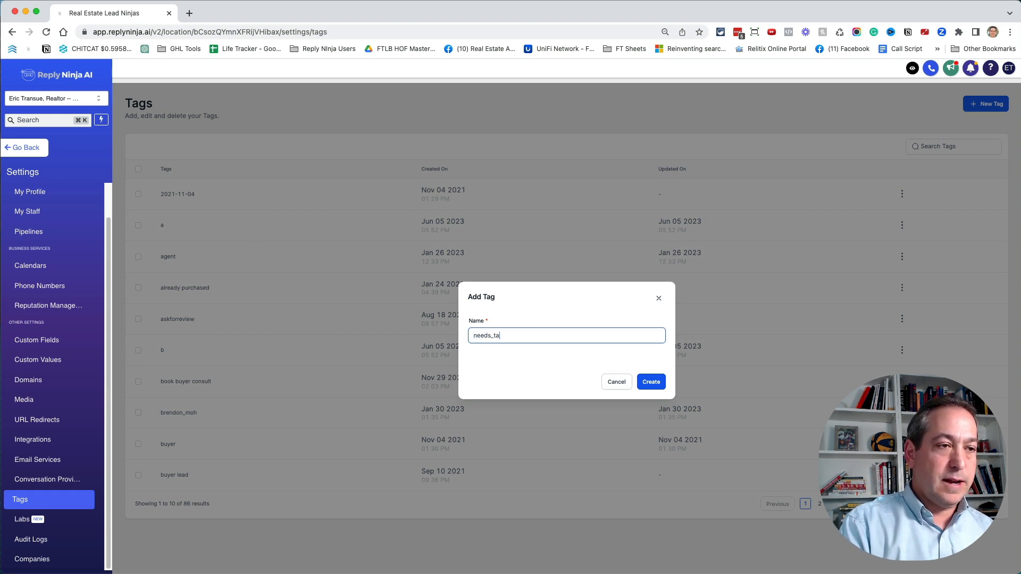
{"action": "left_click", "coordinate": [656, 383]}
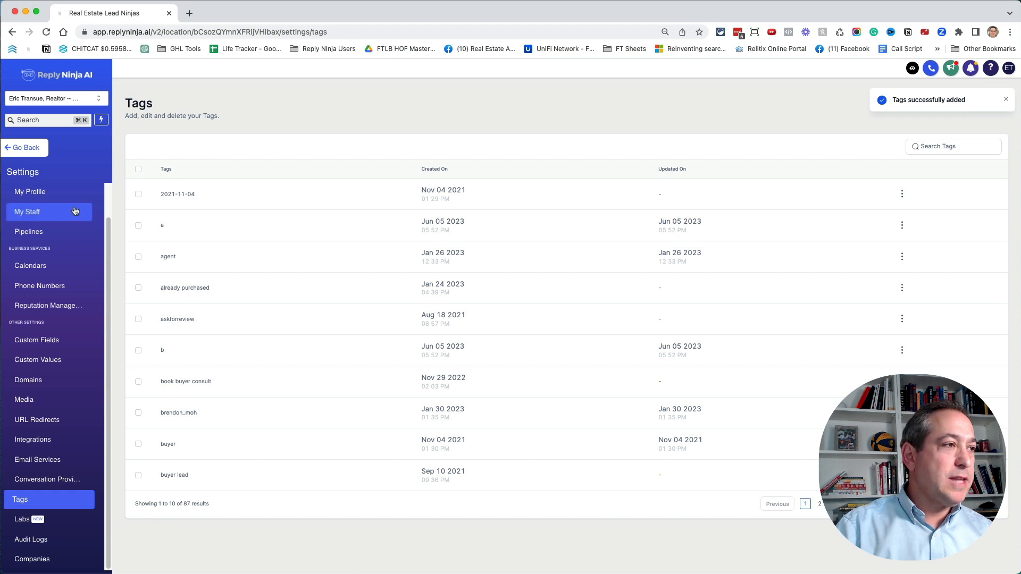
- Leave the settings, open the contacts list and filter it to contacts whose tag is "needs_tag"
{"action": "left_click", "coordinate": [28, 150]}
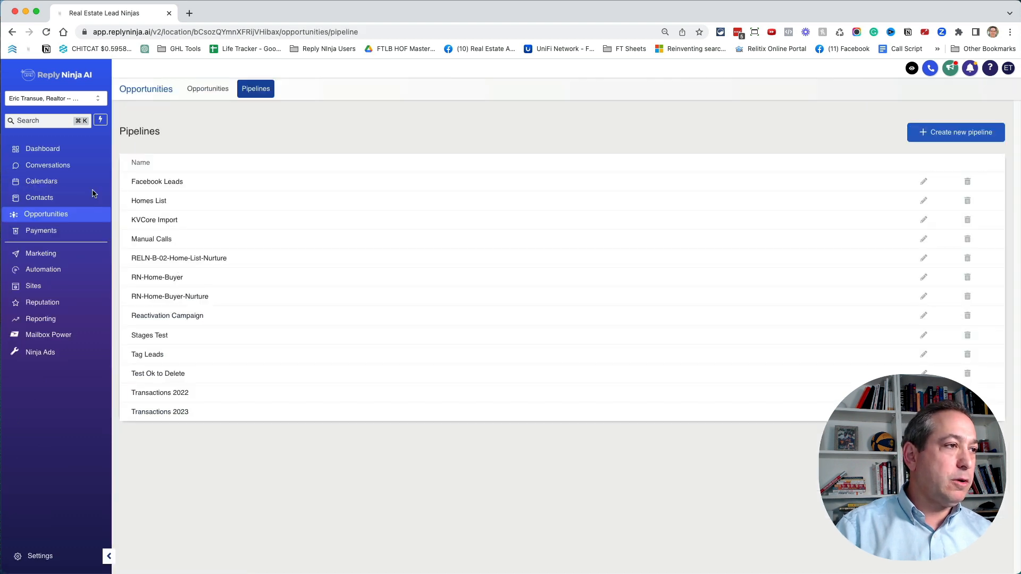
{"action": "left_click", "coordinate": [56, 198]}
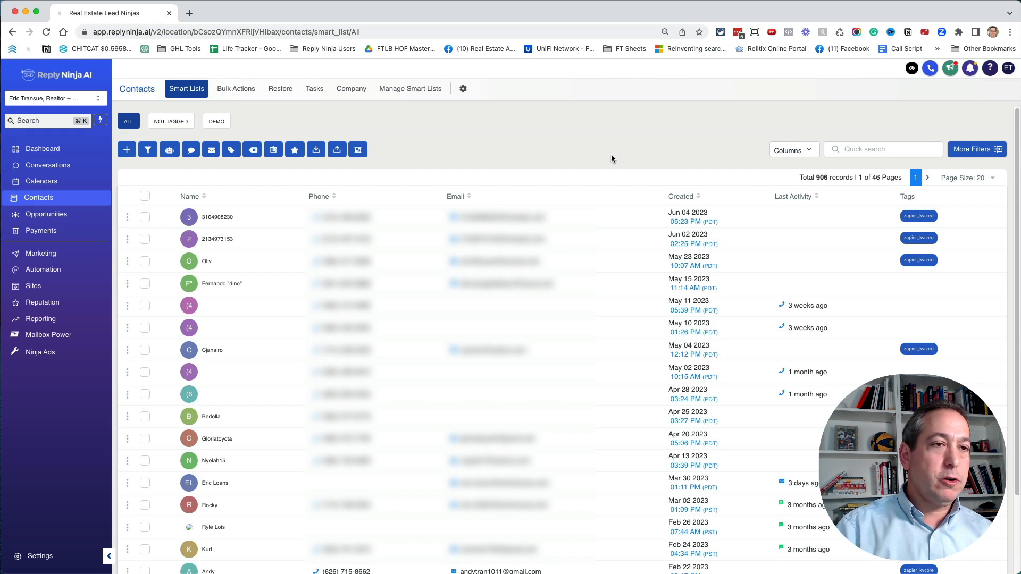
{"action": "left_click", "coordinate": [978, 150]}
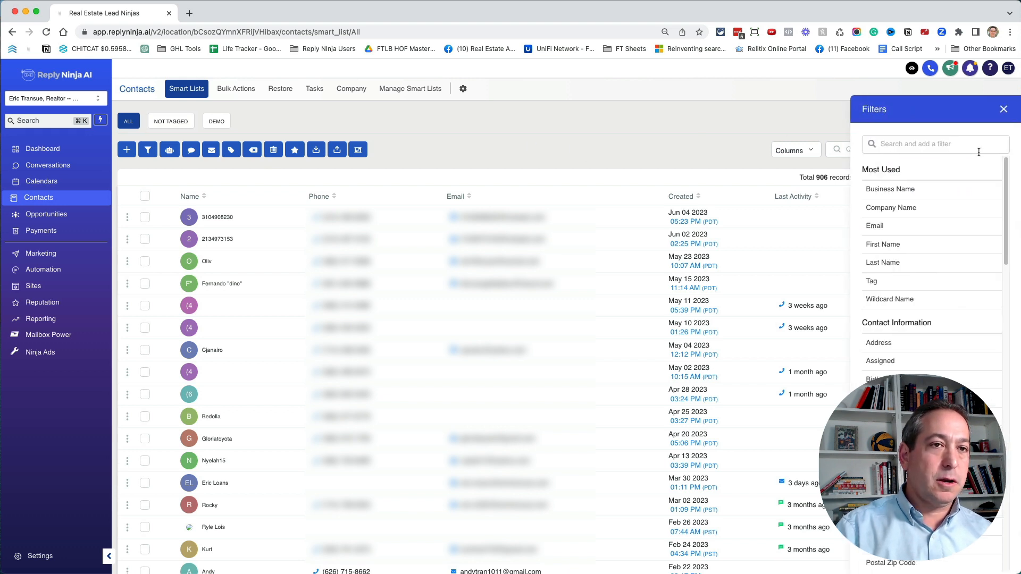
{"action": "left_click", "coordinate": [904, 150]}
{"action": "type", "text": "tag"}
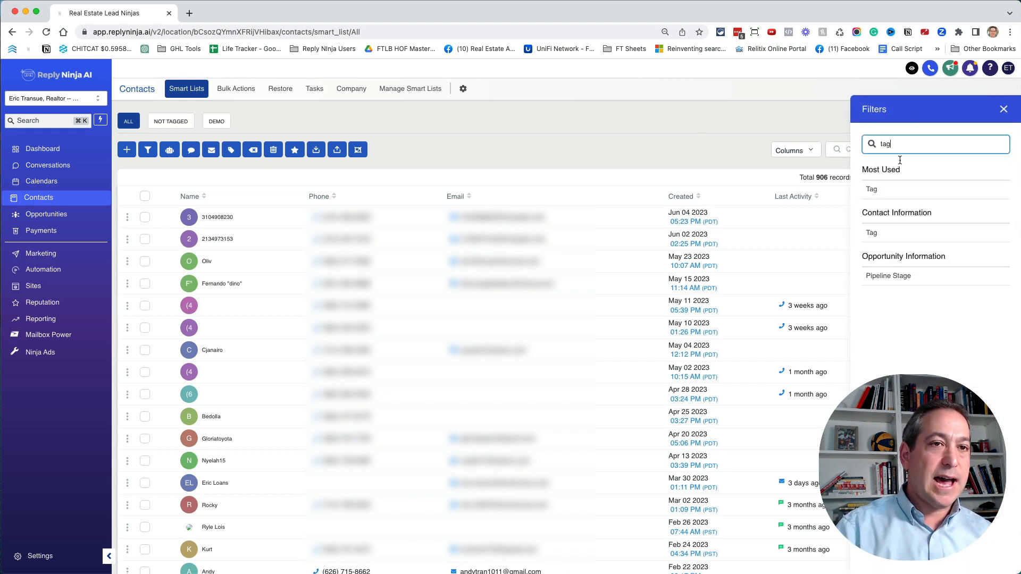
{"action": "left_click", "coordinate": [886, 191]}
{"action": "left_click", "coordinate": [904, 251]}
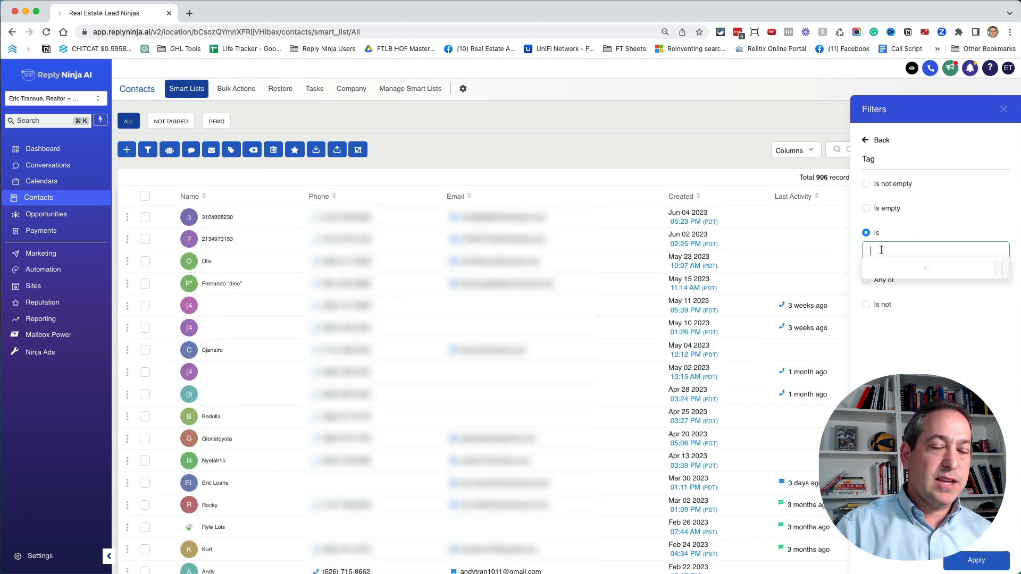
{"action": "type", "text": "r"}
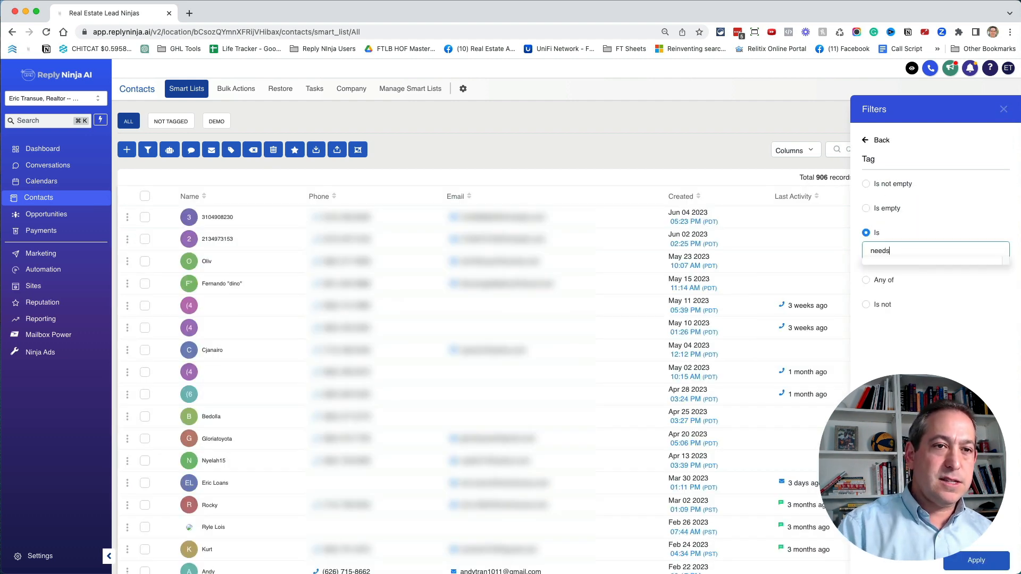
{"action": "left_click", "coordinate": [881, 267]}
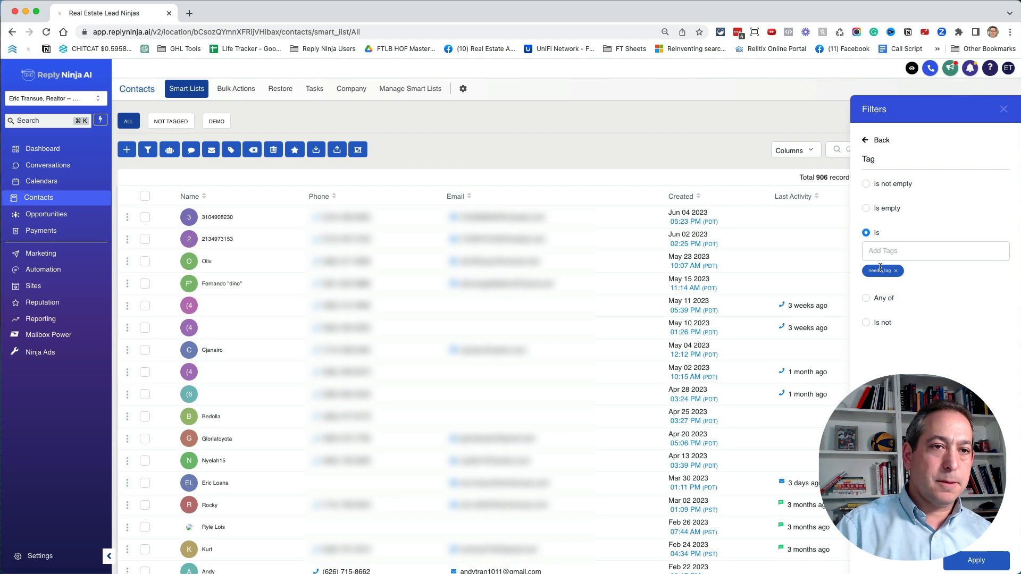
{"action": "left_click", "coordinate": [973, 558]}
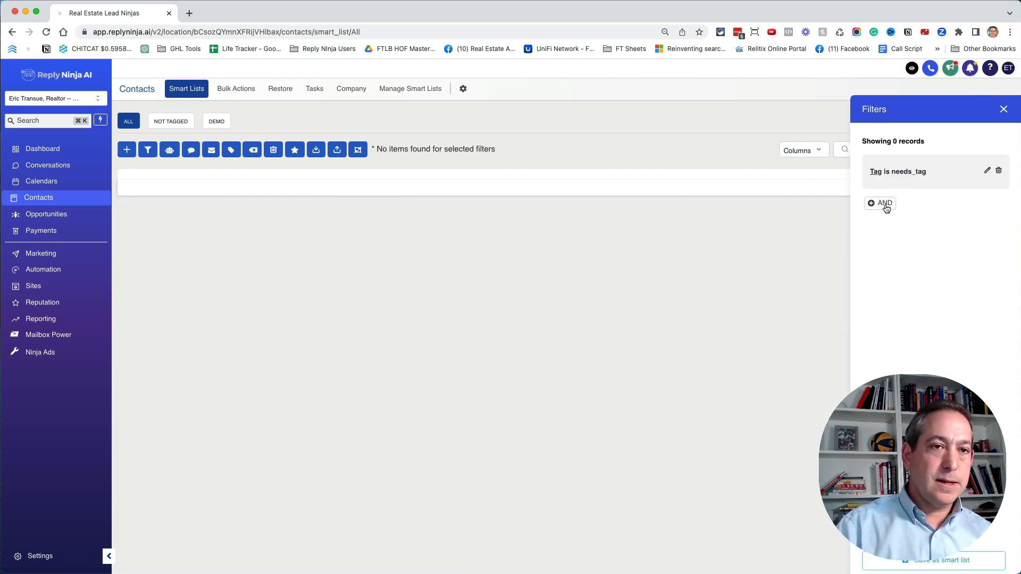
- Save the filtered contacts as a smart list named "Needs Tag" and close the filters
{"action": "left_click", "coordinate": [957, 561]}
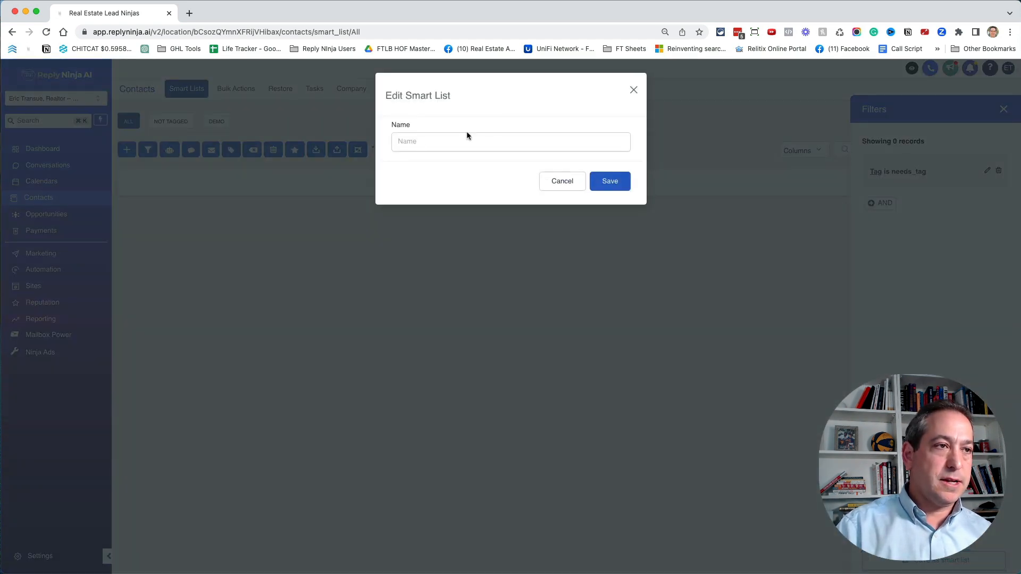
{"action": "left_click", "coordinate": [451, 138]}
{"action": "type", "text": "Needs Tag"}
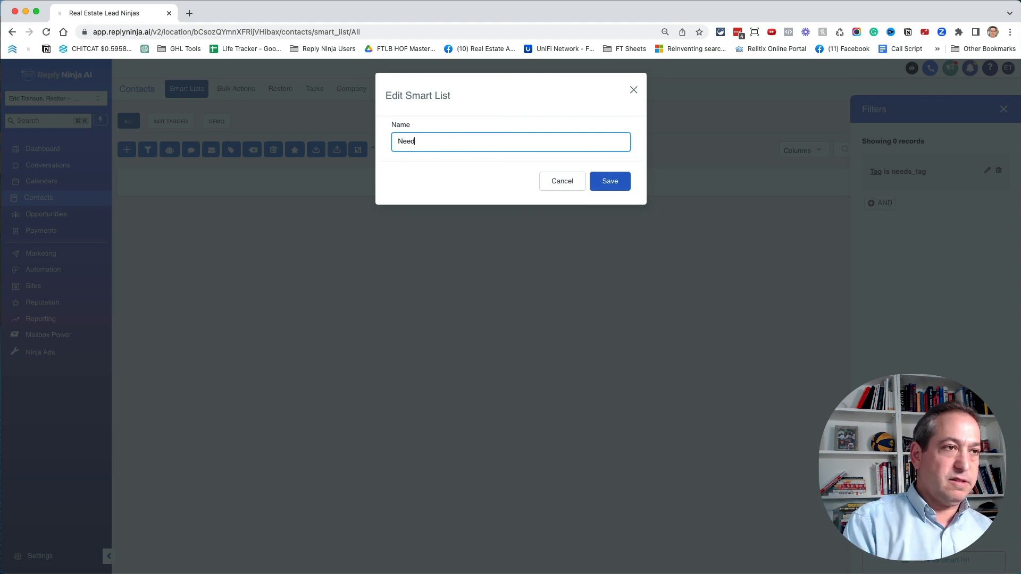
{"action": "left_click", "coordinate": [608, 180]}
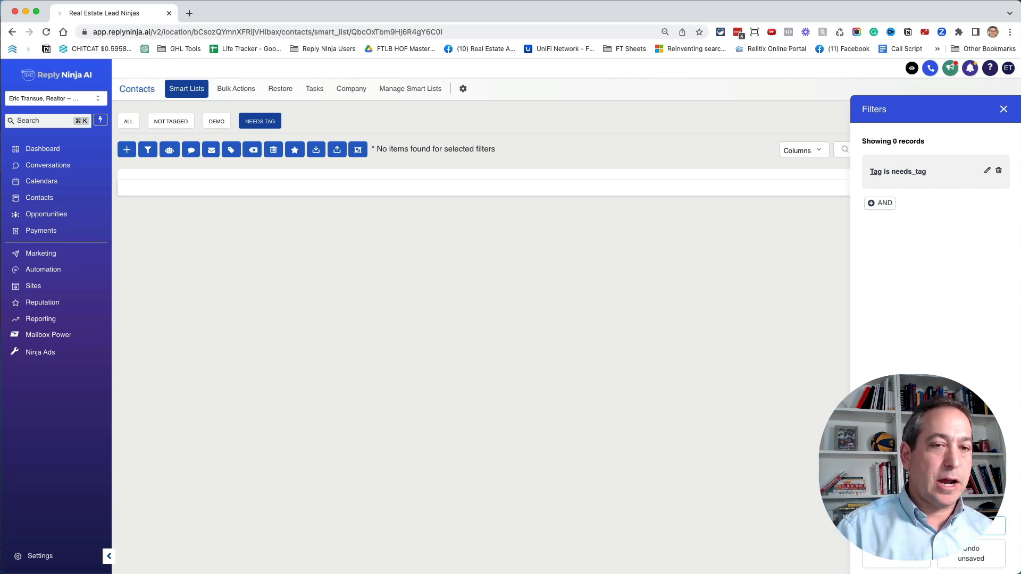
{"action": "left_click", "coordinate": [1003, 109]}
- Return to the list of all contacts and filter it to contacts whose tag is "a"
{"action": "left_click", "coordinate": [128, 122]}
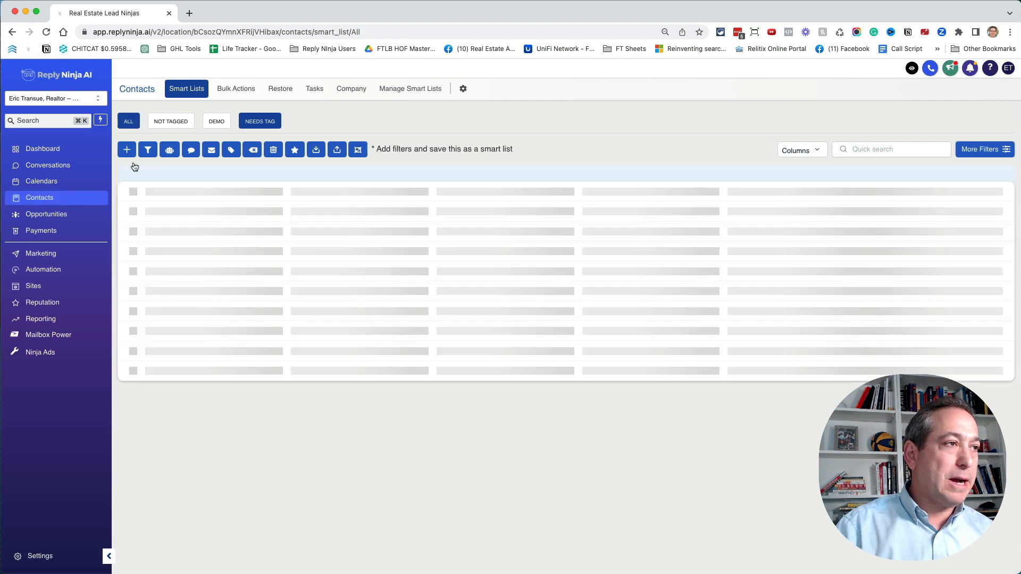
{"action": "left_click", "coordinate": [960, 158]}
{"action": "left_click", "coordinate": [904, 143]}
{"action": "type", "text": "tag"}
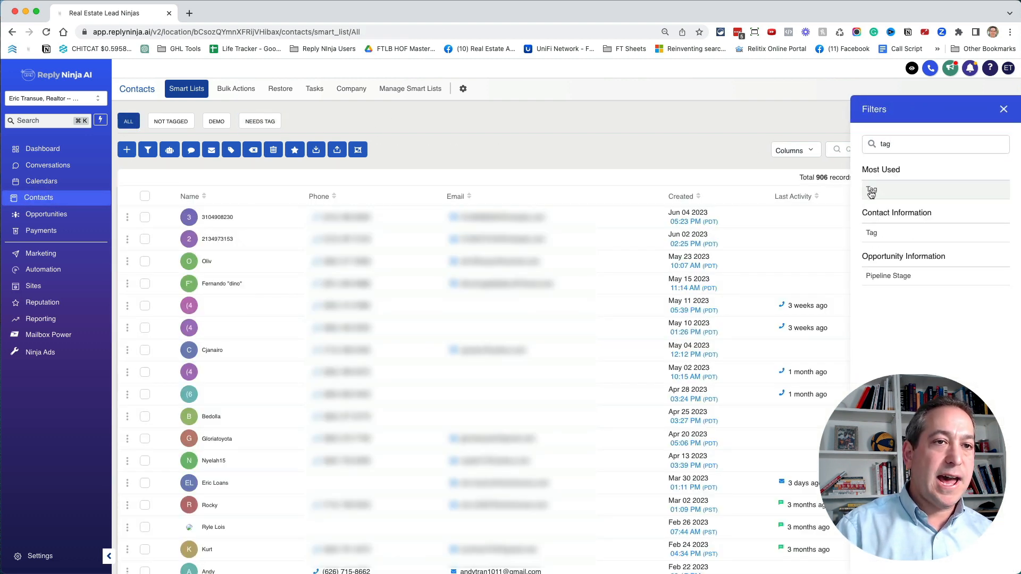
{"action": "left_click", "coordinate": [878, 190]}
{"action": "left_click", "coordinate": [898, 251]}
{"action": "type", "text": "a"}
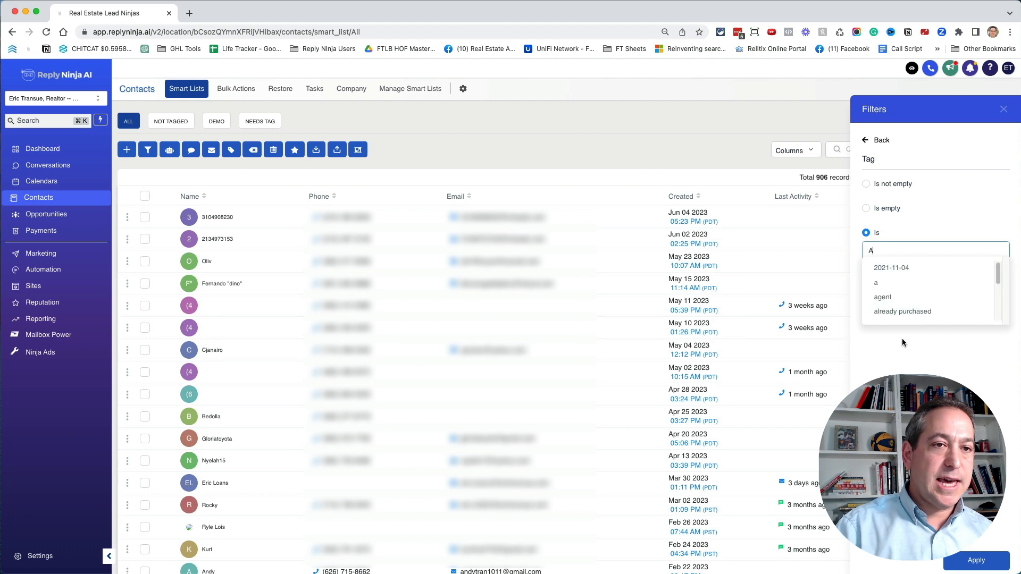
{"action": "left_click", "coordinate": [883, 286]}
{"action": "right_click", "coordinate": [972, 548]}
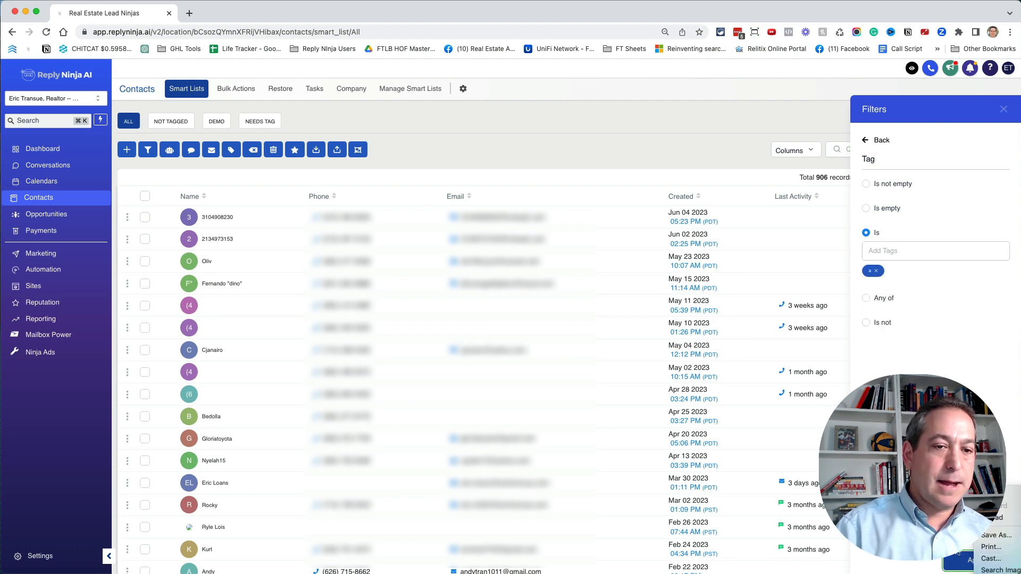
{"action": "left_click", "coordinate": [957, 554]}
{"action": "left_click", "coordinate": [958, 556]}
- Save the contacts filtered by tag "a" as a smart list named "A"
{"action": "left_click", "coordinate": [931, 560]}
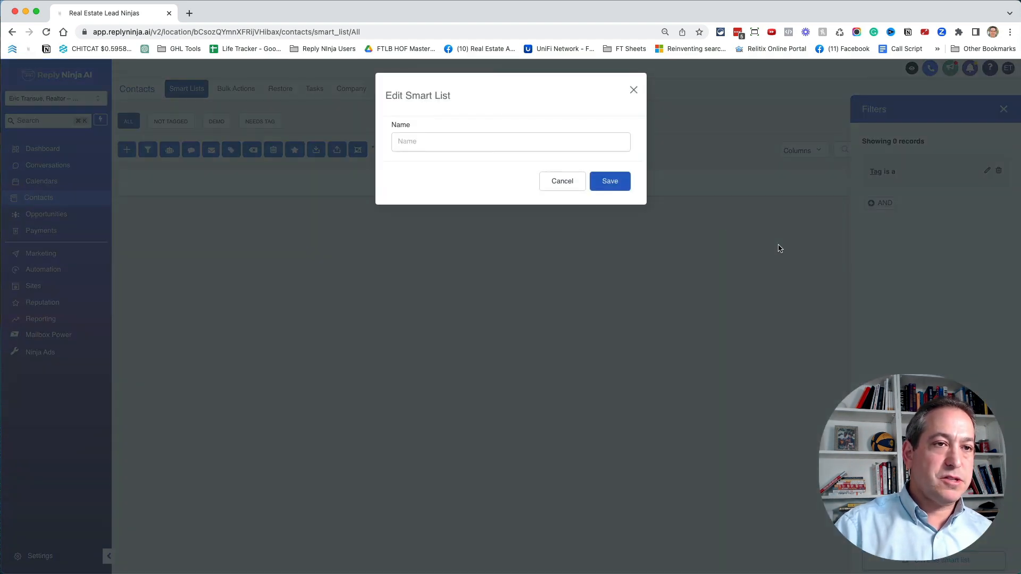
{"action": "left_click", "coordinate": [468, 147]}
{"action": "type", "text": "a"}
{"action": "left_click", "coordinate": [598, 183]}
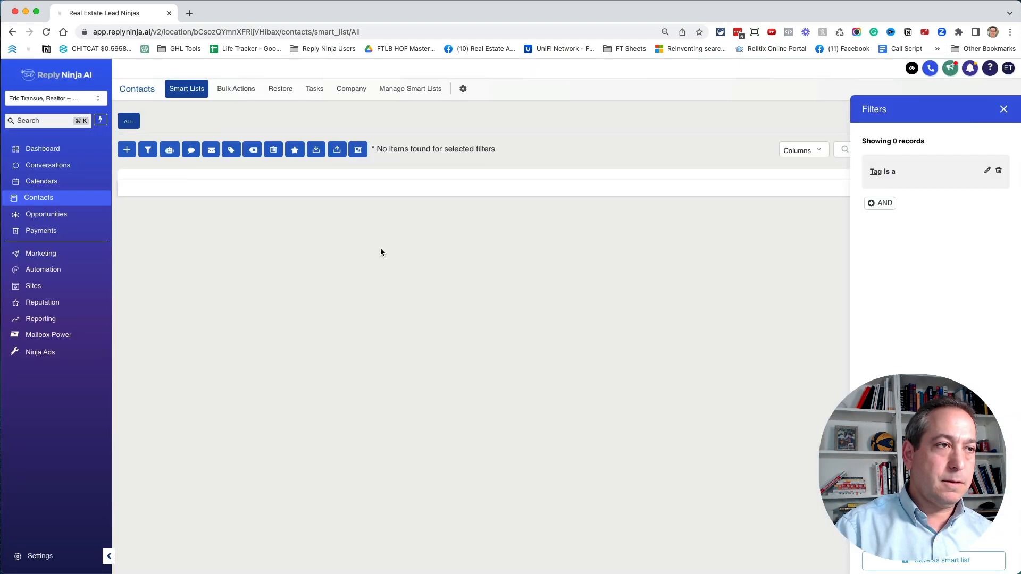
- Return to the list of all contacts and filter it to contacts whose tag is "b"
{"action": "left_click", "coordinate": [130, 123]}
{"action": "left_click", "coordinate": [922, 145]}
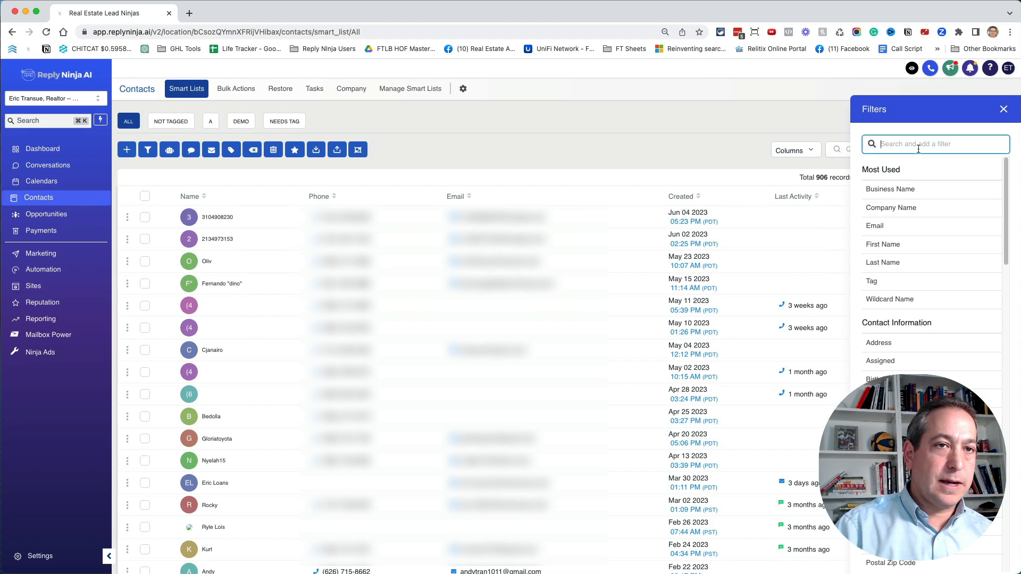
{"action": "type", "text": "tag"}
{"action": "left_click", "coordinate": [872, 190]}
{"action": "left_click", "coordinate": [866, 233]}
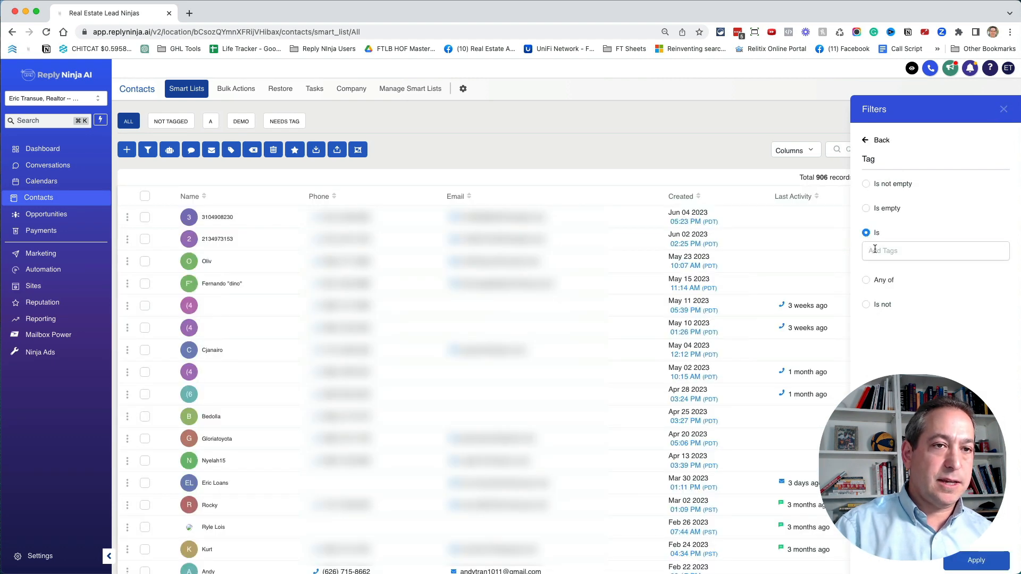
{"action": "left_click", "coordinate": [875, 250]}
{"action": "type", "text": "B"}
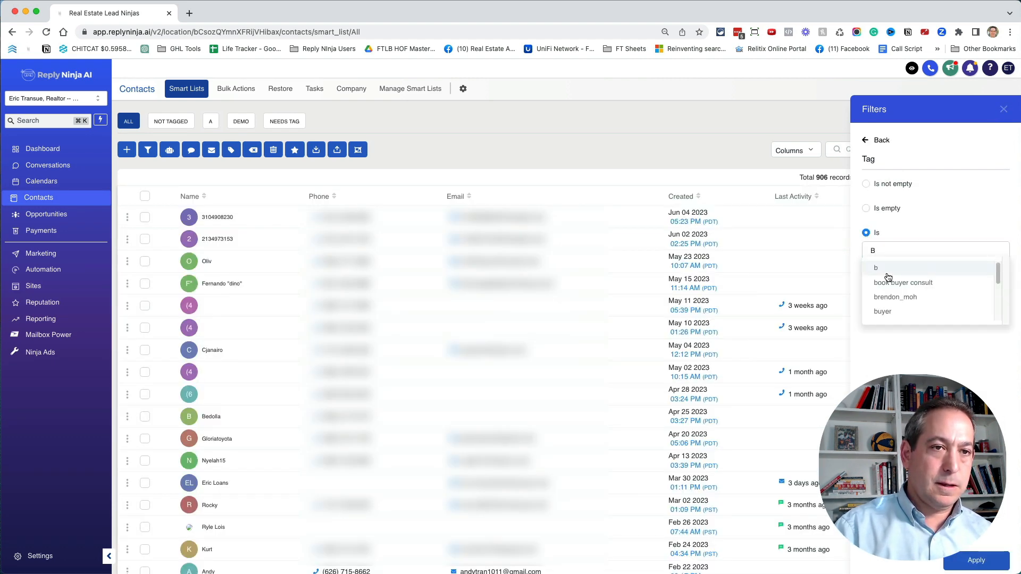
{"action": "left_click", "coordinate": [887, 271]}
{"action": "left_click", "coordinate": [974, 560]}
- Save the contacts filtered by tag "b" as a smart list named "B"
{"action": "left_click", "coordinate": [952, 560]}
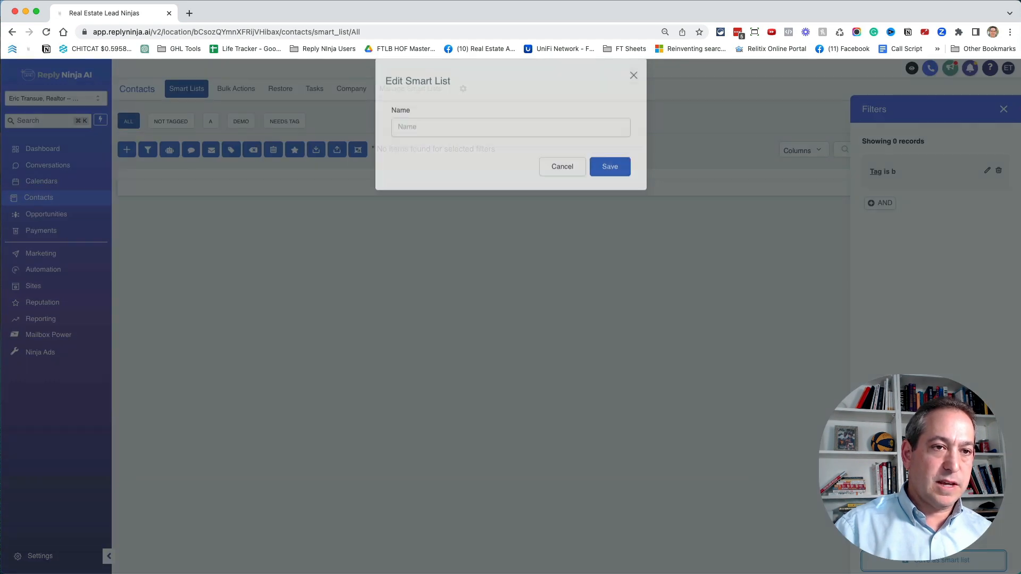
{"action": "left_click", "coordinate": [477, 138]}
{"action": "type", "text": "B"}
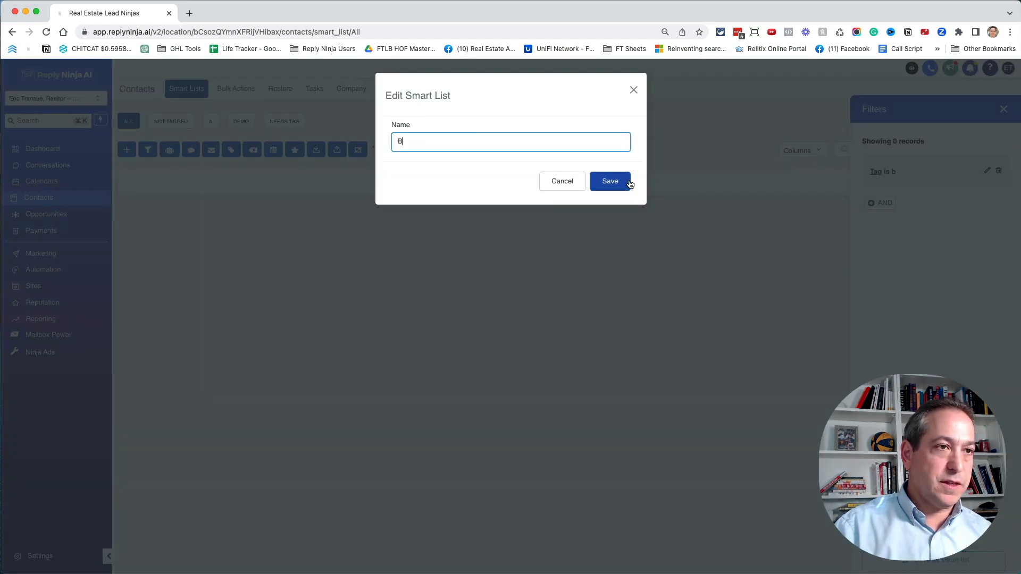
{"action": "left_click", "coordinate": [618, 182]}
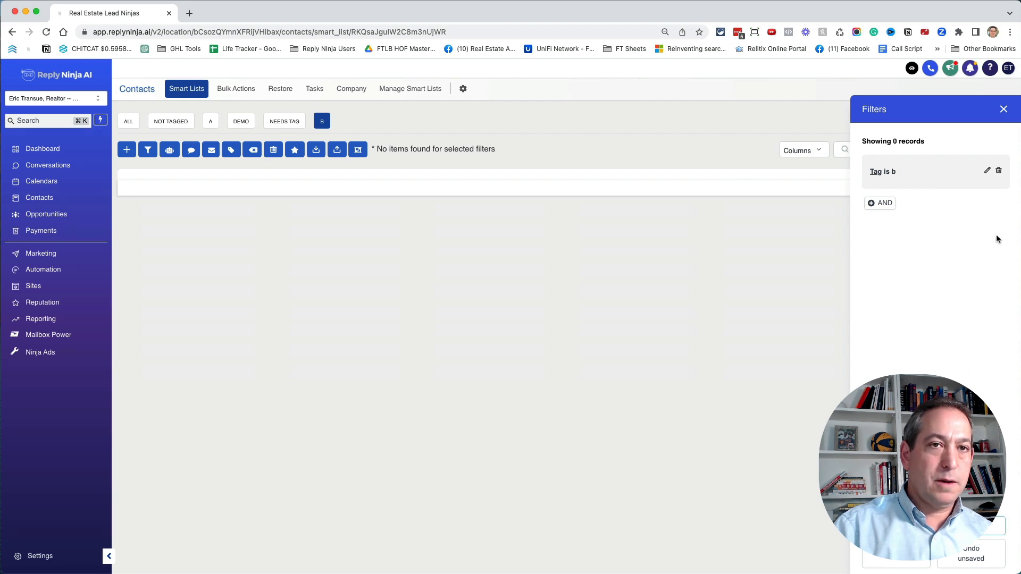
- Return to the list of all contacts and filter it to contacts whose tag is "c"
{"action": "left_click", "coordinate": [128, 121]}
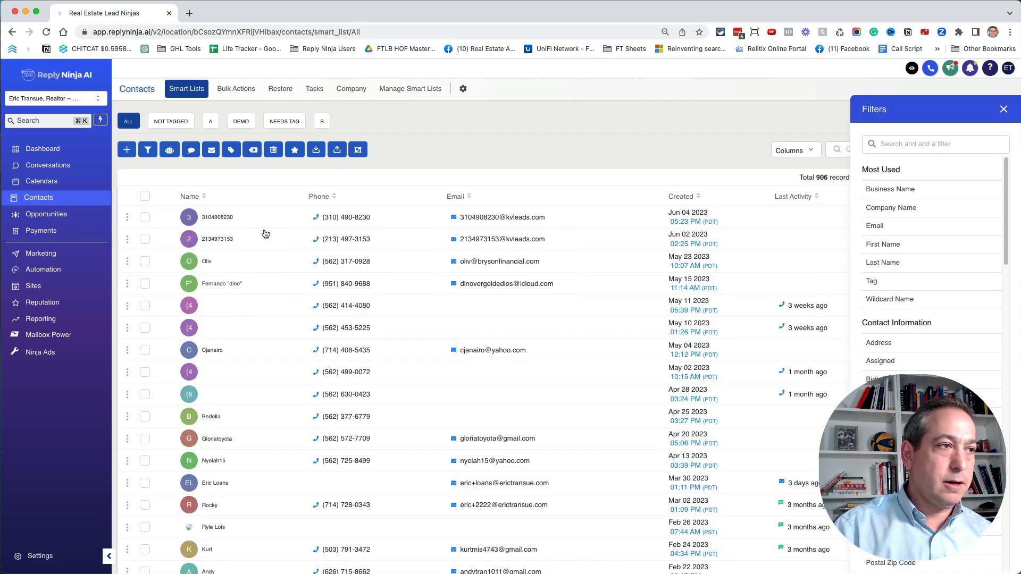
{"action": "left_click", "coordinate": [894, 144]}
{"action": "type", "text": "tag"}
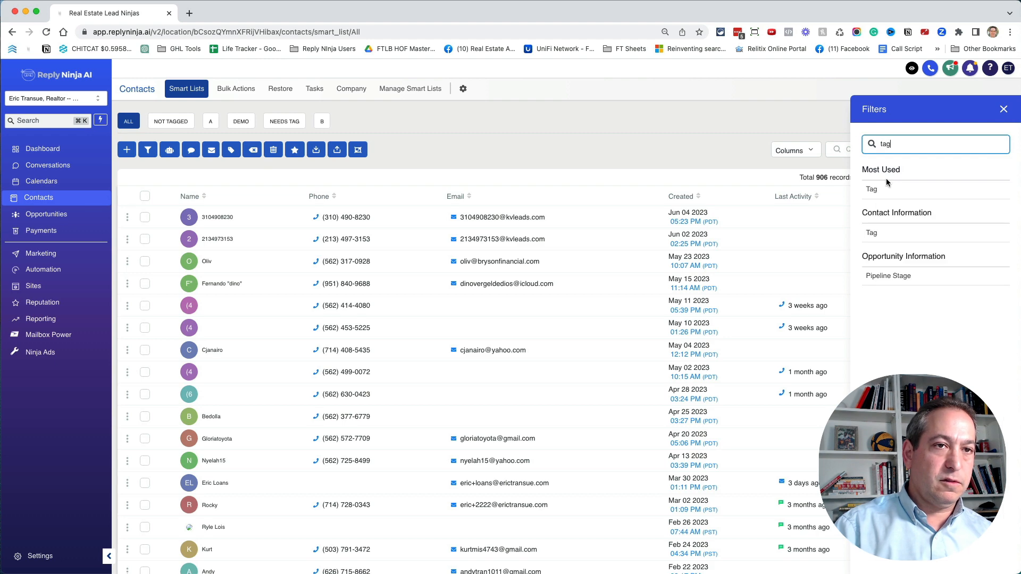
{"action": "left_click", "coordinate": [886, 186]}
{"action": "type", "text": "C"}
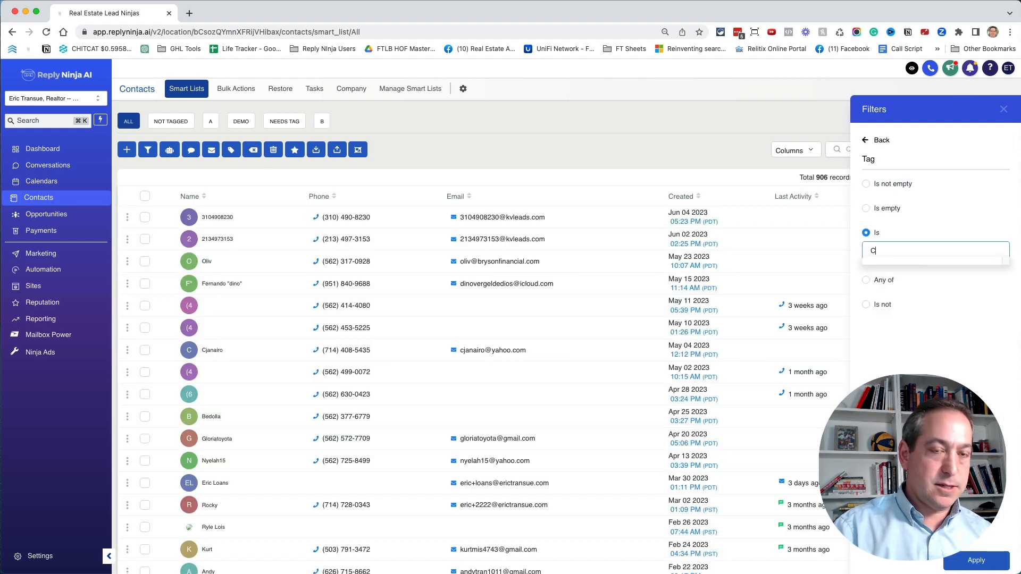
{"action": "key", "text": "Return"}
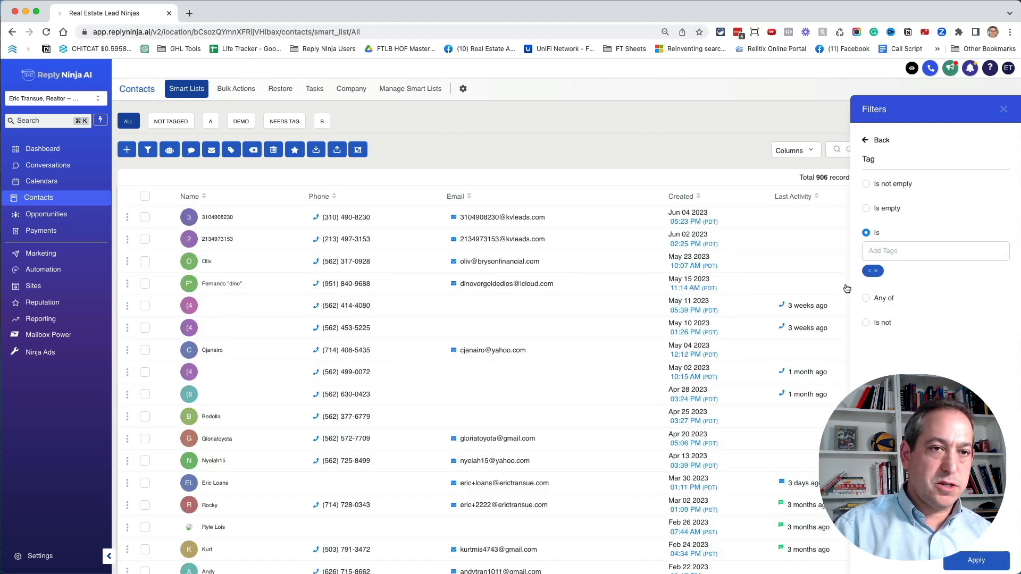
{"action": "left_click", "coordinate": [976, 560]}
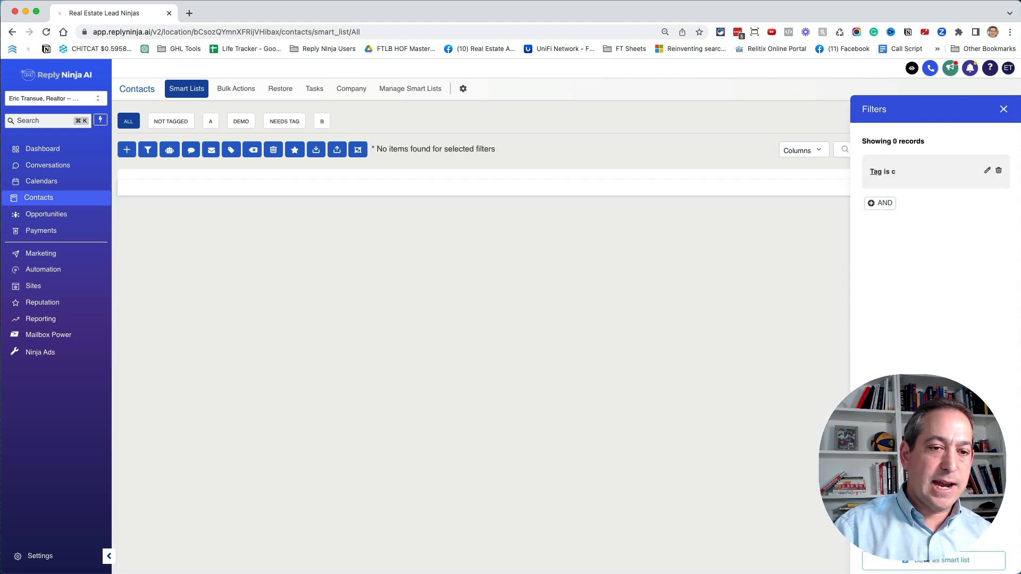
- Save the contacts filtered by tag "c" as a smart list named "C"
{"action": "left_click", "coordinate": [942, 560]}
{"action": "type", "text": "c"}
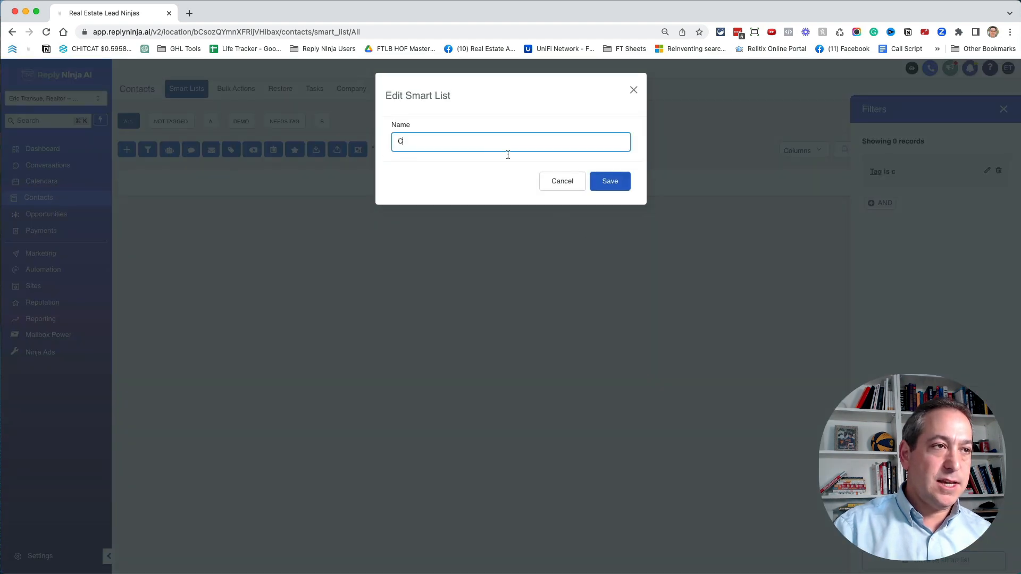
{"action": "left_click", "coordinate": [615, 180]}
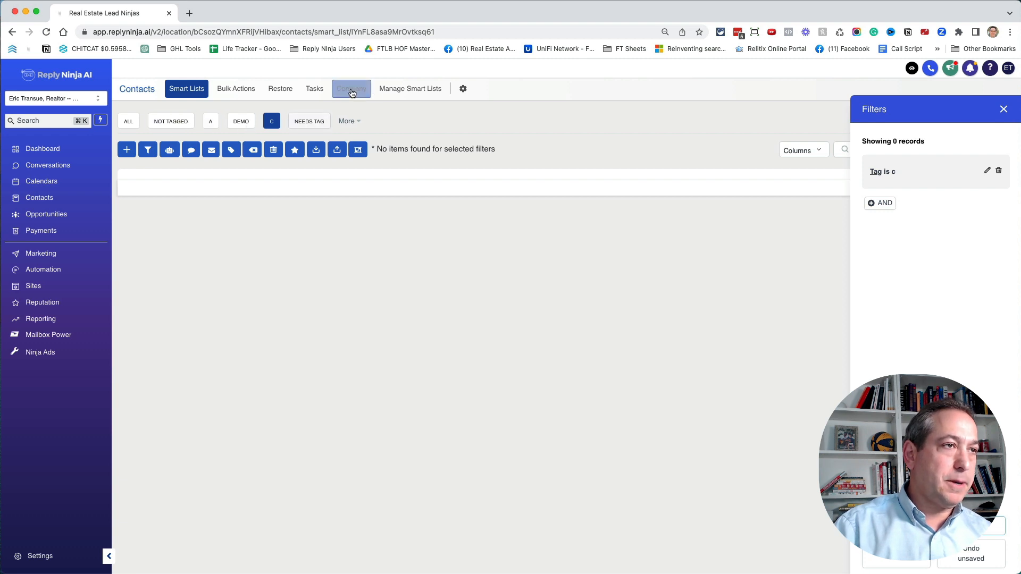
- Open smart list management and reorder the lists so B follows A and C comes before Demo
{"action": "left_click", "coordinate": [410, 88]}
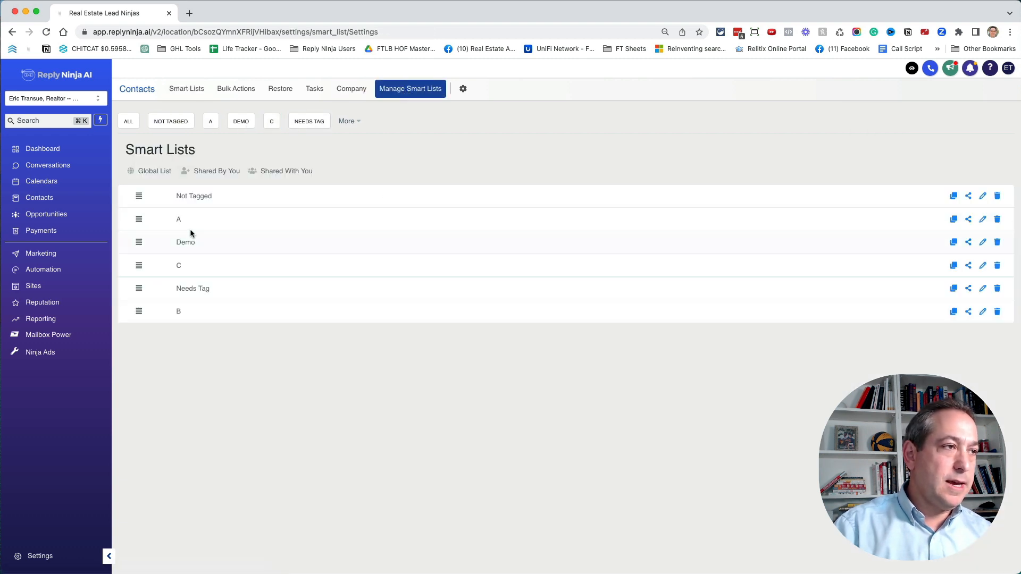
{"action": "left_click_drag", "start_coordinate": [138, 311], "coordinate": [141, 241]}
{"action": "left_click_drag", "start_coordinate": [142, 287], "coordinate": [143, 264]}
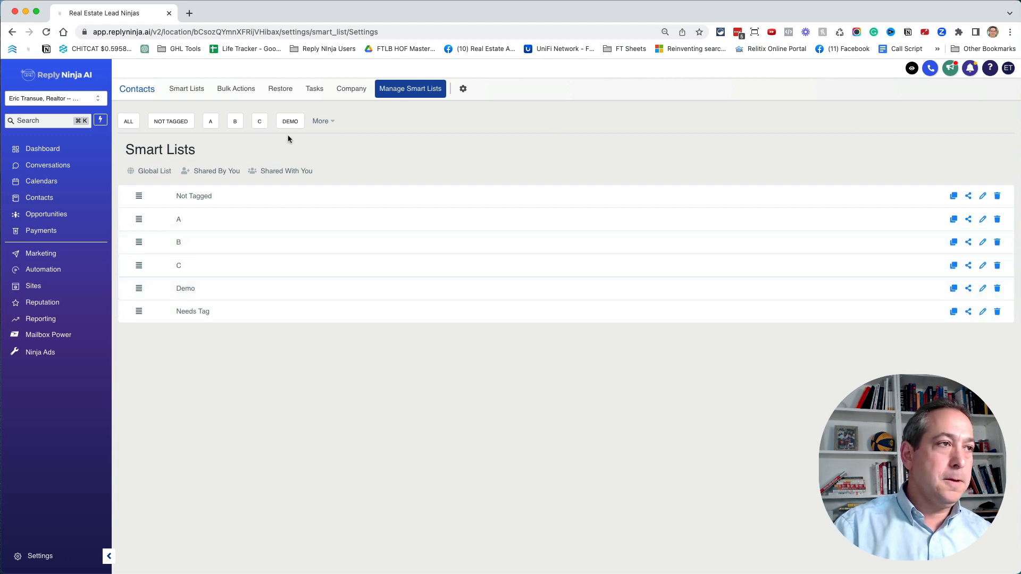
- Check the list of all contacts, then move Needs Tag to the top of the smart lists and Not Tagged to the end
{"action": "left_click", "coordinate": [129, 121]}
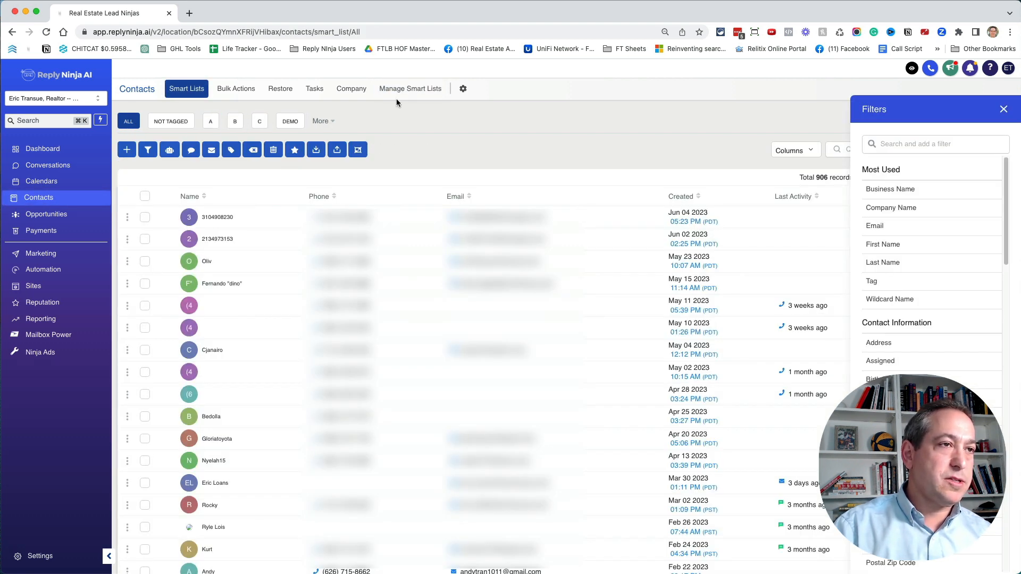
{"action": "left_click", "coordinate": [407, 89]}
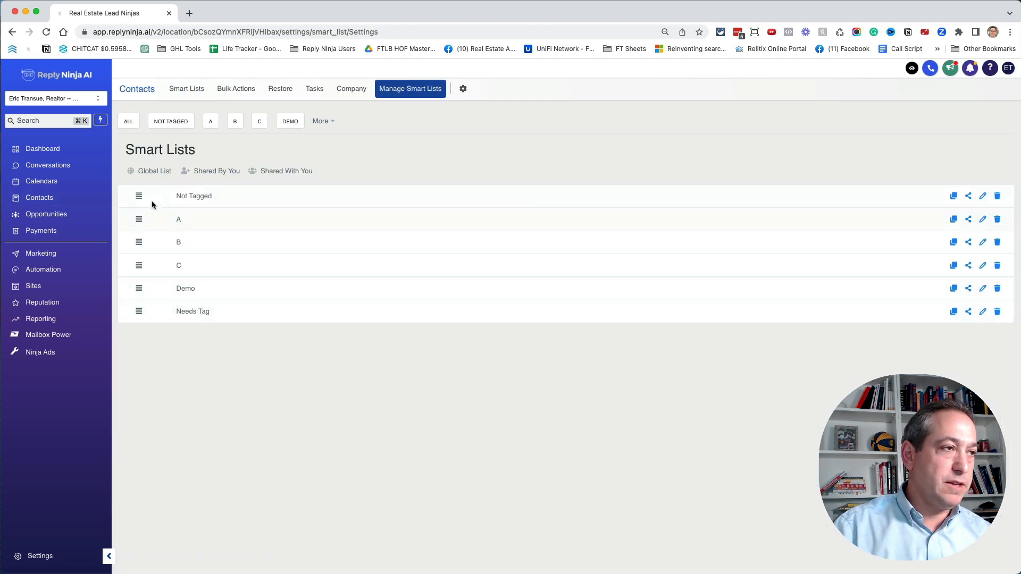
{"action": "mouse_move", "coordinate": [141, 196]}
{"action": "left_mouse_down"}
{"action": "mouse_move", "coordinate": [141, 310]}
{"action": "mouse_move", "coordinate": [142, 203]}
{"action": "left_mouse_up"}
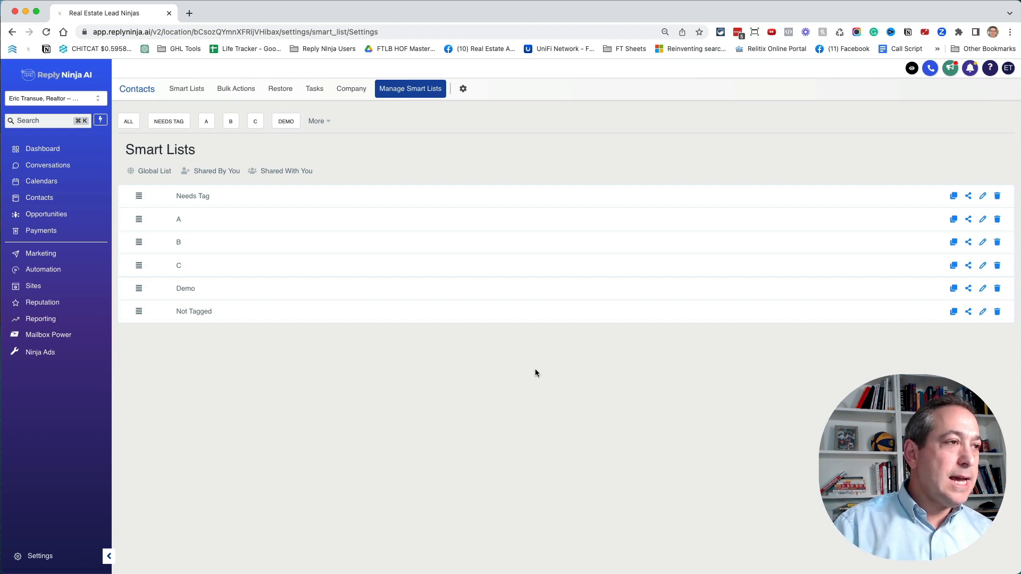
- Create a folder named "Tagging Leads" in the automation workflow list
{"action": "left_click", "coordinate": [55, 272]}
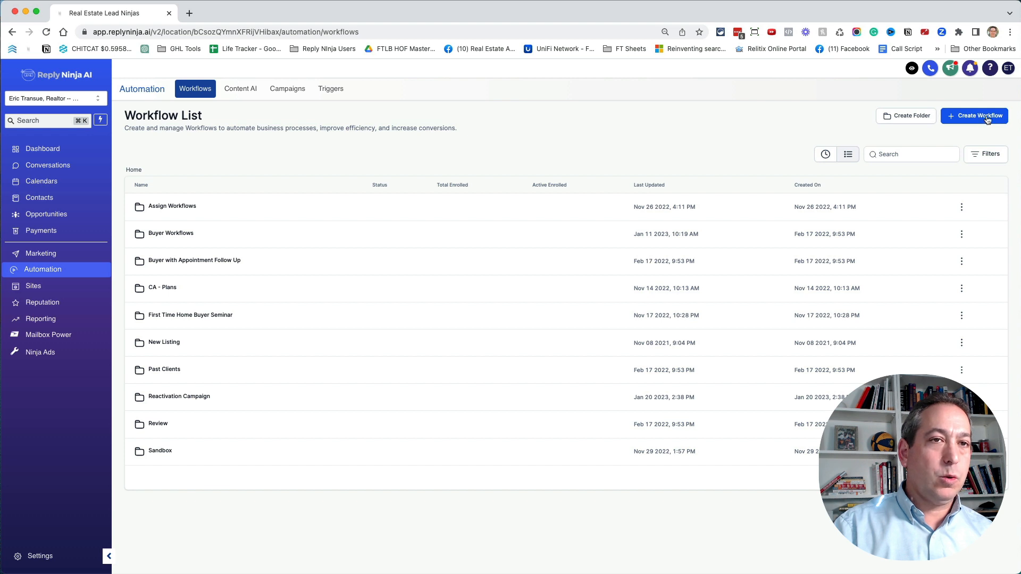
{"action": "left_click", "coordinate": [916, 119]}
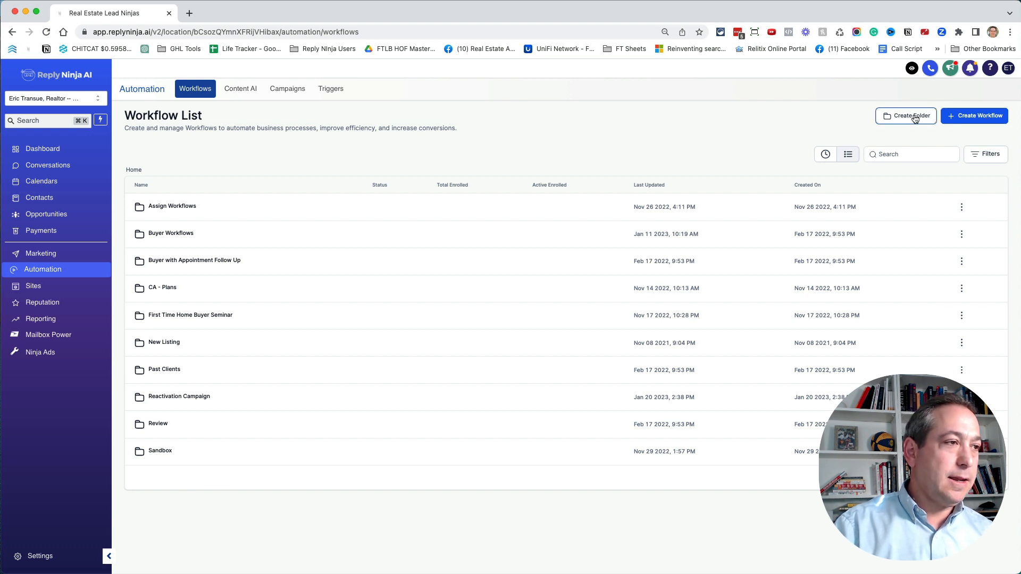
{"action": "left_click", "coordinate": [538, 338]}
{"action": "type", "text": "Tagging Leads"}
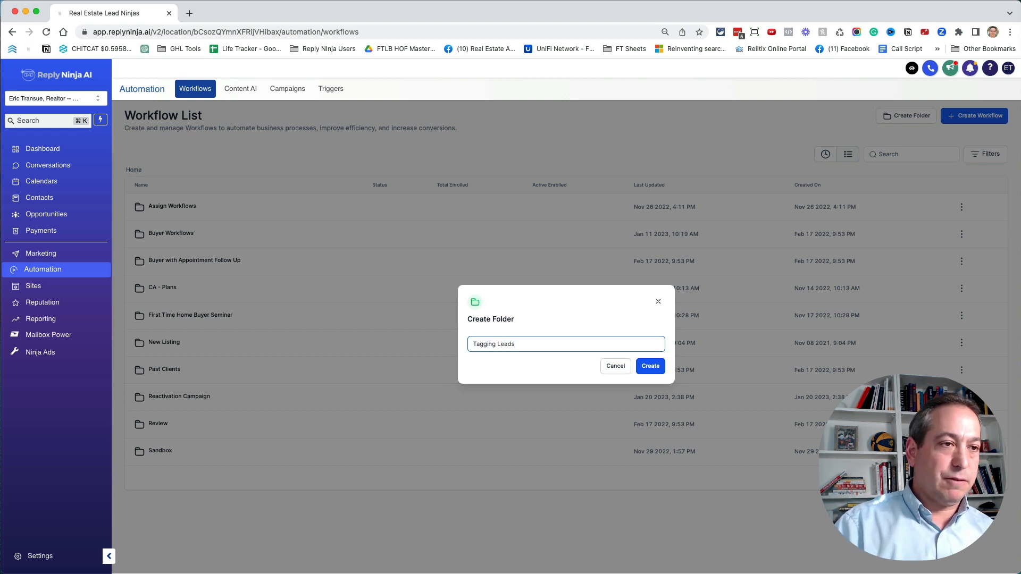
{"action": "left_click", "coordinate": [650, 366]}
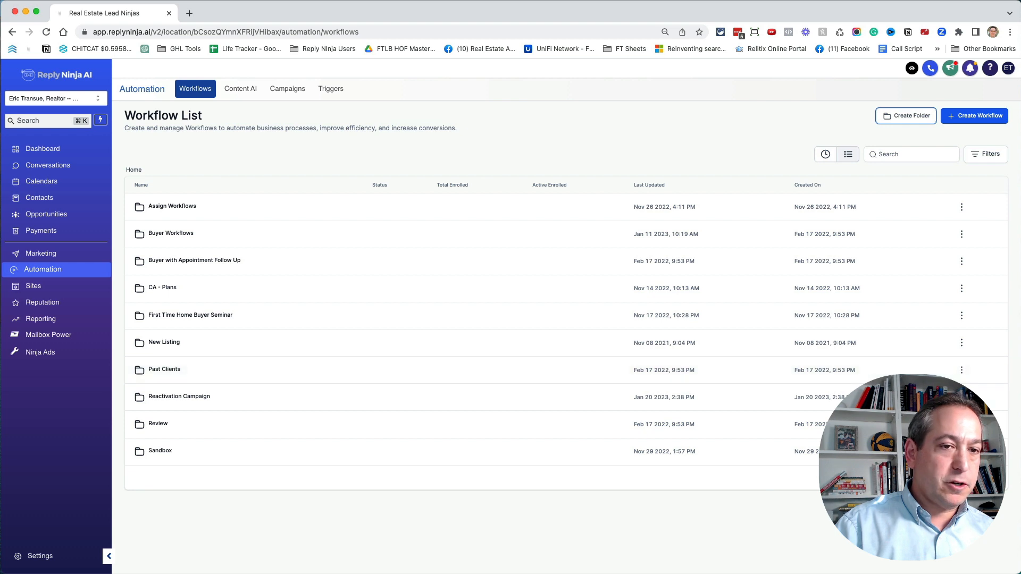
- Create a workflow from scratch inside the Tagging Leads folder and name it "Needs a Tag"
{"action": "scroll", "coordinate": [339, 325], "scroll_direction": "down", "scroll_amount": 5}
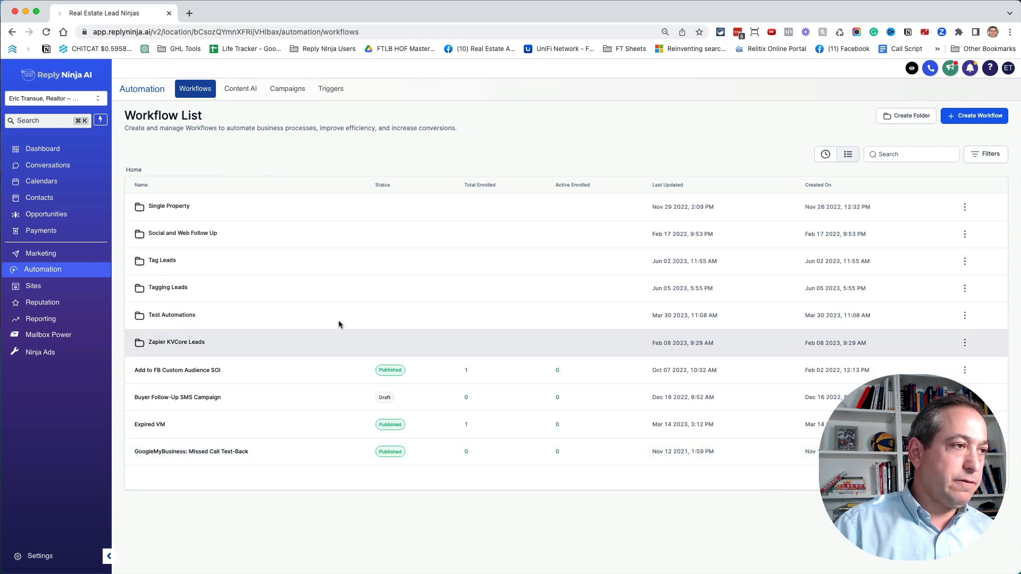
{"action": "left_click", "coordinate": [169, 288]}
{"action": "left_click", "coordinate": [563, 283]}
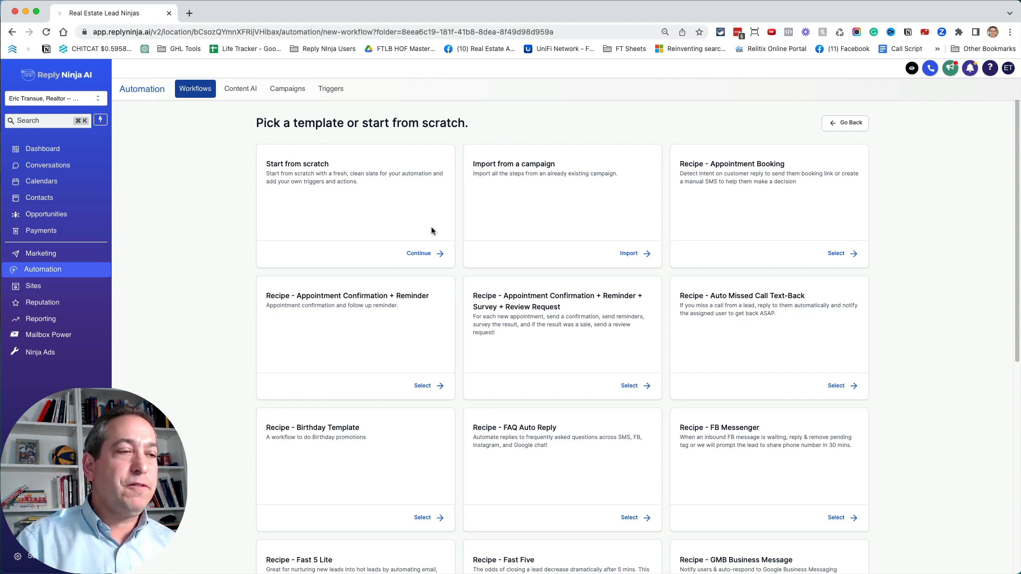
{"action": "left_click", "coordinate": [434, 254]}
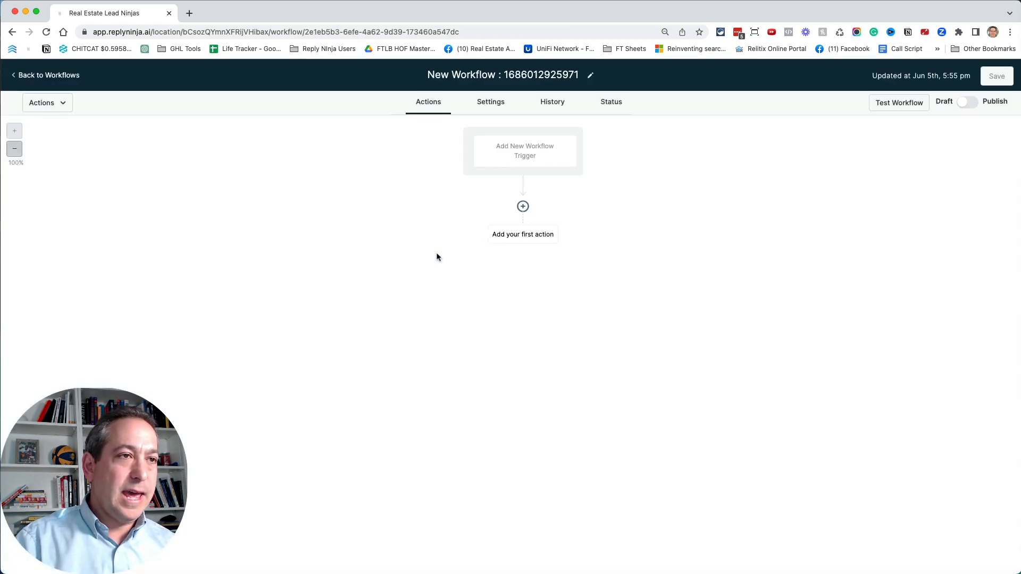
{"action": "left_click", "coordinate": [481, 72]}
{"action": "type", "text": "Needs "}
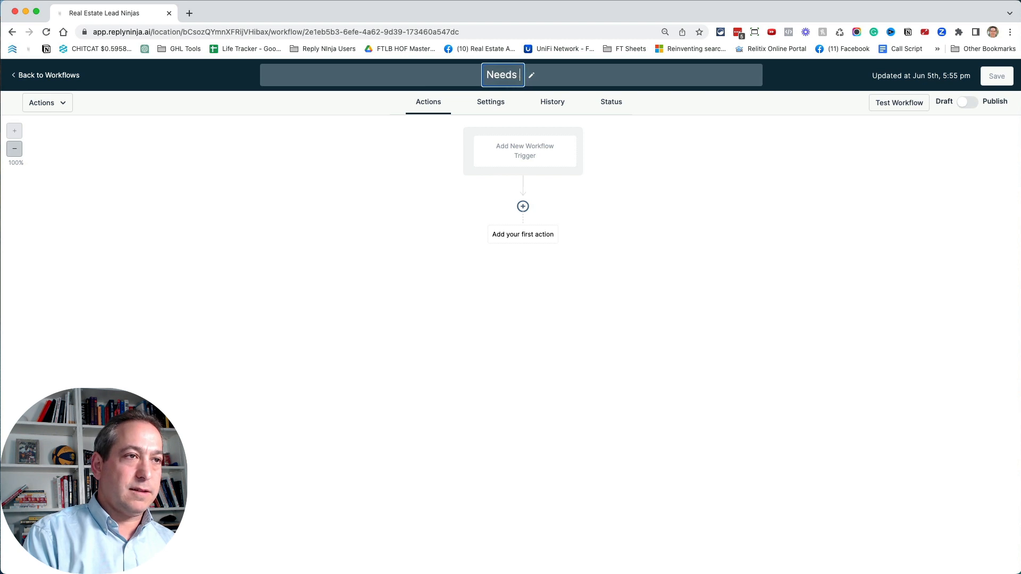
{"action": "type", "text": "a Tag"}
{"action": "key", "text": "Return"}
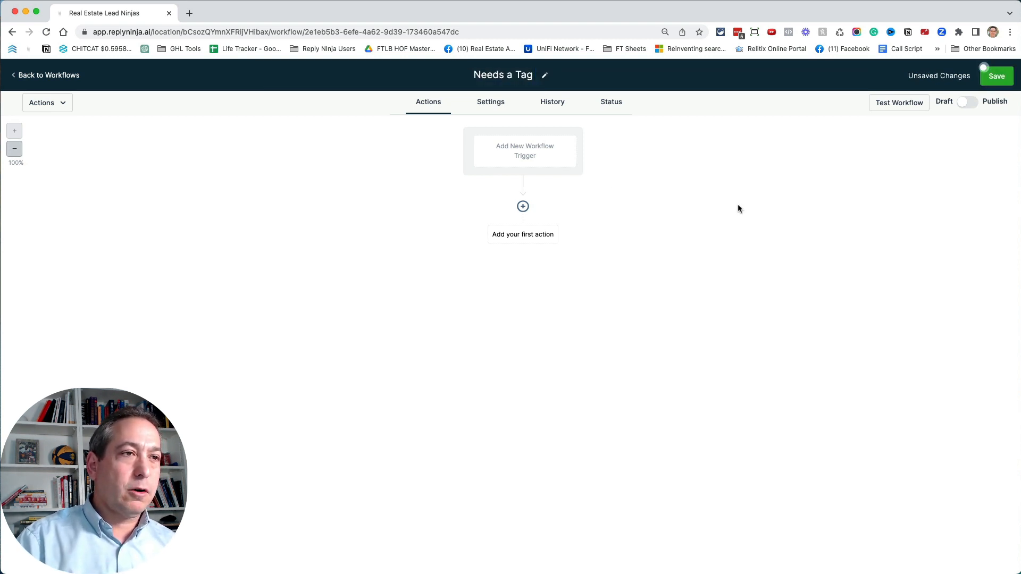
- Add a Contact Tag trigger to the Needs a Tag workflow
{"action": "left_click", "coordinate": [540, 153]}
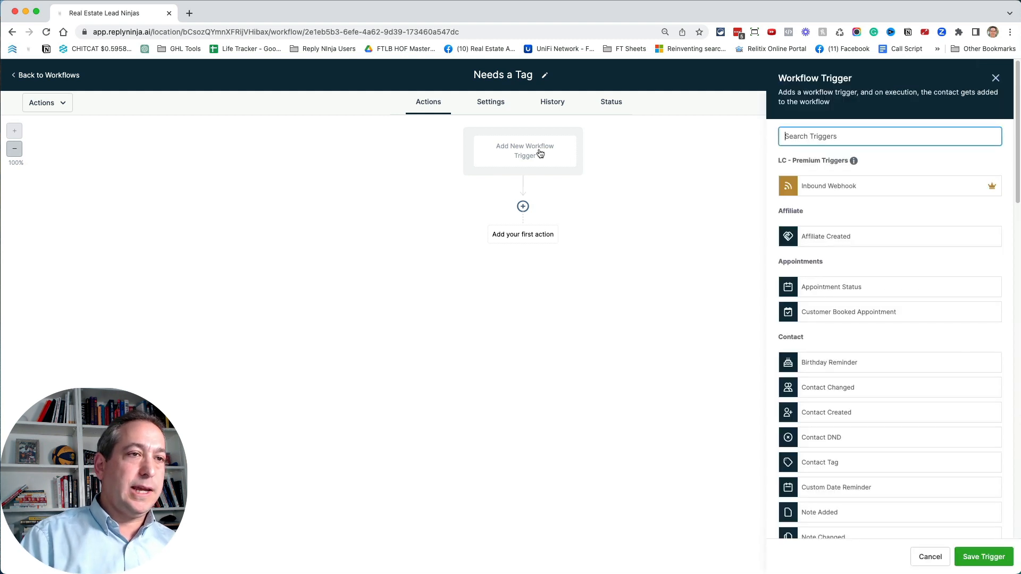
{"action": "type", "text": "gag"}
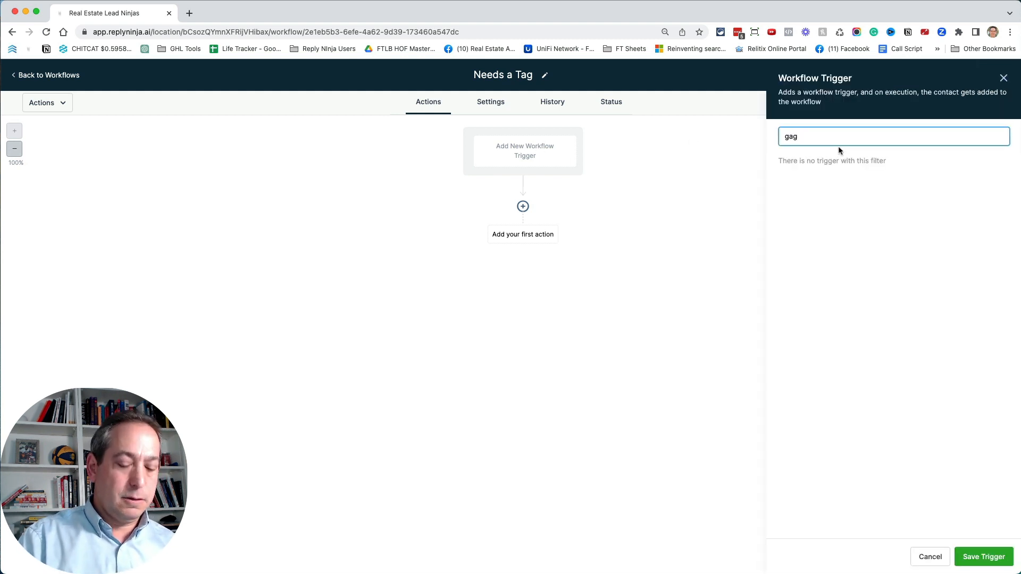
{"action": "key", "text": "BackSpace"}
{"action": "key", "text": "BackSpace"}
{"action": "key", "text": "BackSpace"}
{"action": "type", "text": "tag"}
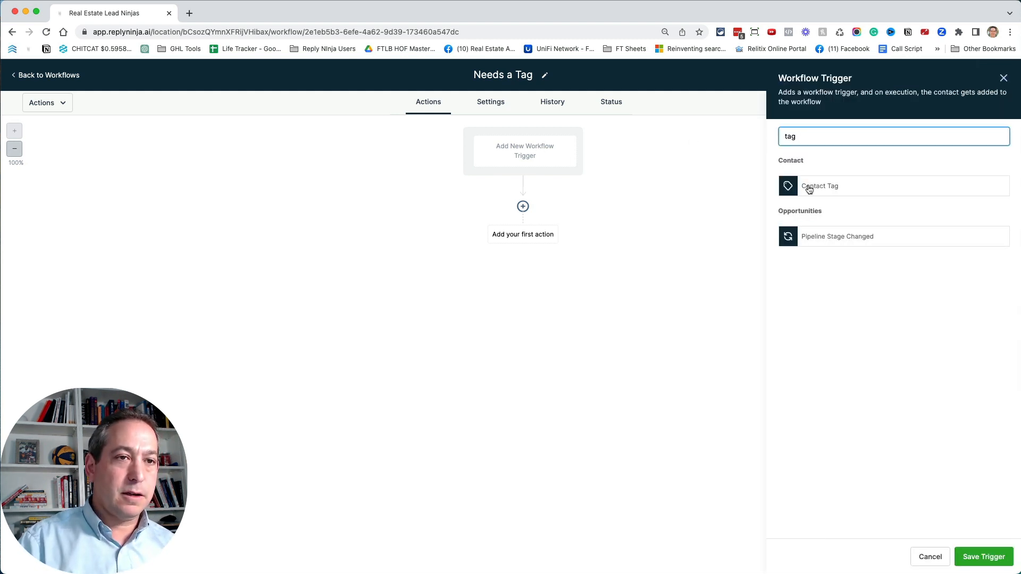
{"action": "left_click", "coordinate": [809, 189]}
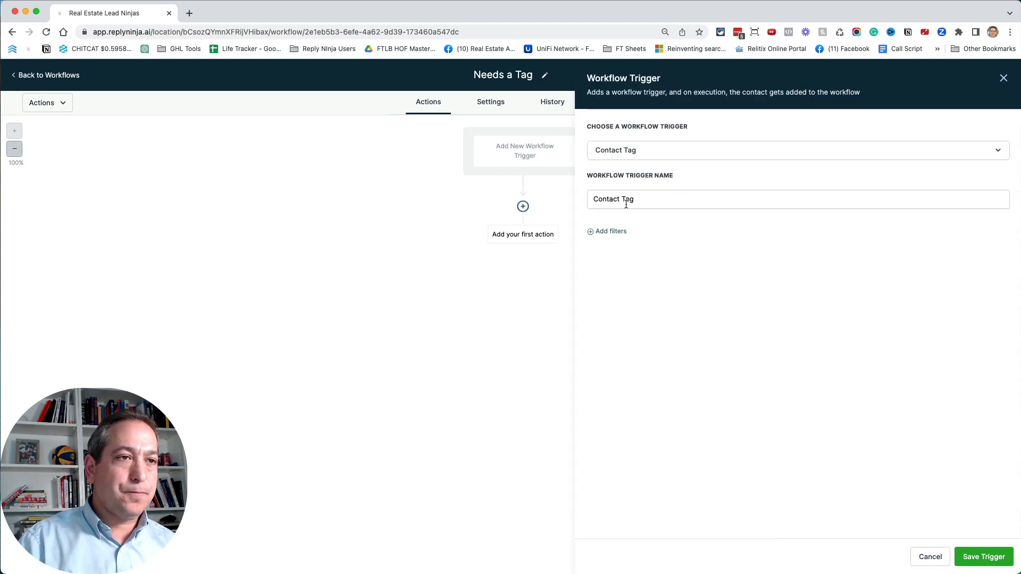
- Filter the trigger to Tag Added "needs_tag" and save it under the name Contact Tag Added "Needs_tag"
{"action": "left_click", "coordinate": [614, 235]}
{"action": "left_click", "coordinate": [613, 243]}
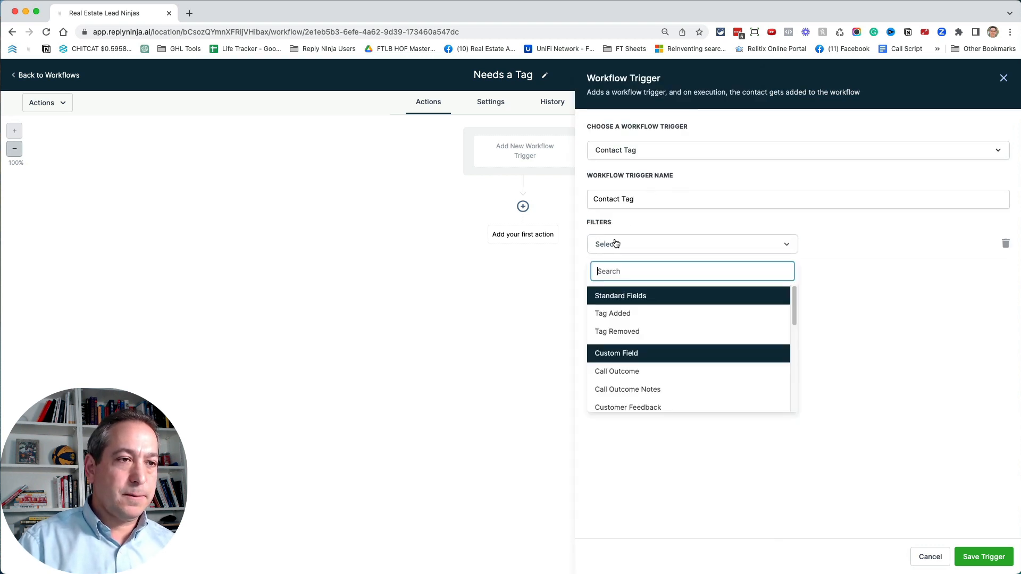
{"action": "left_click", "coordinate": [633, 310]}
{"action": "left_click", "coordinate": [844, 242]}
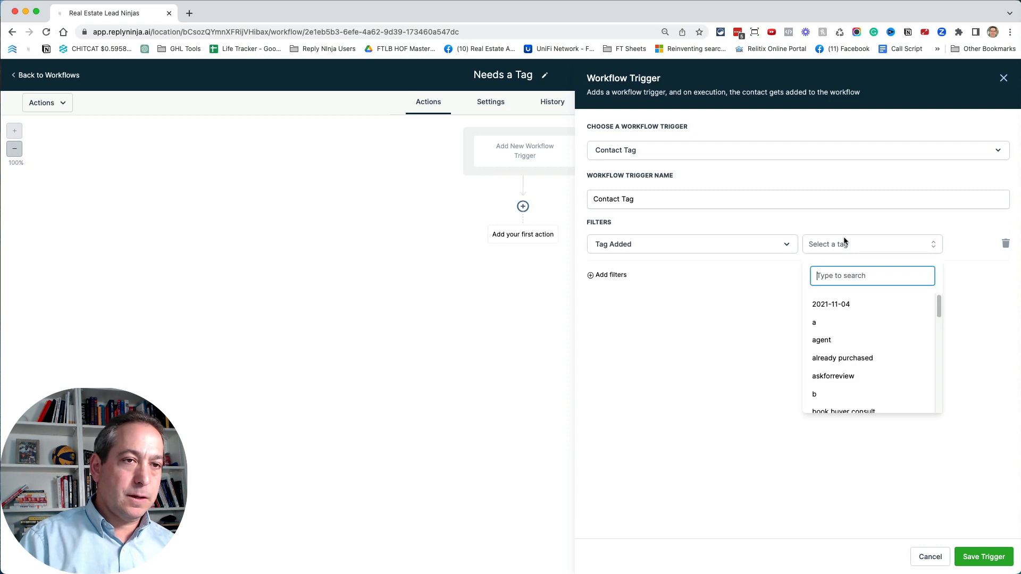
{"action": "type", "text": "nee"}
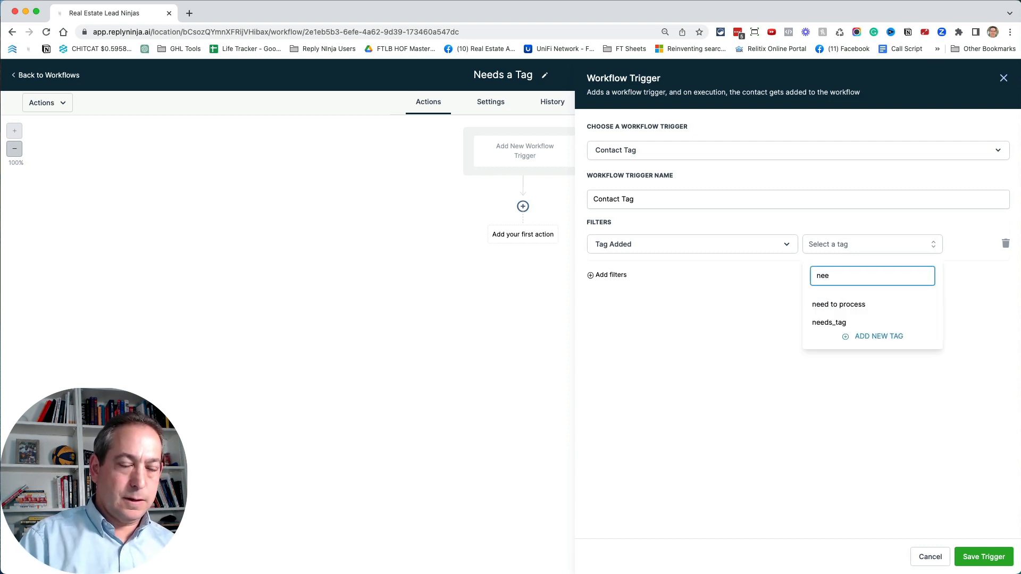
{"action": "left_click", "coordinate": [831, 322]}
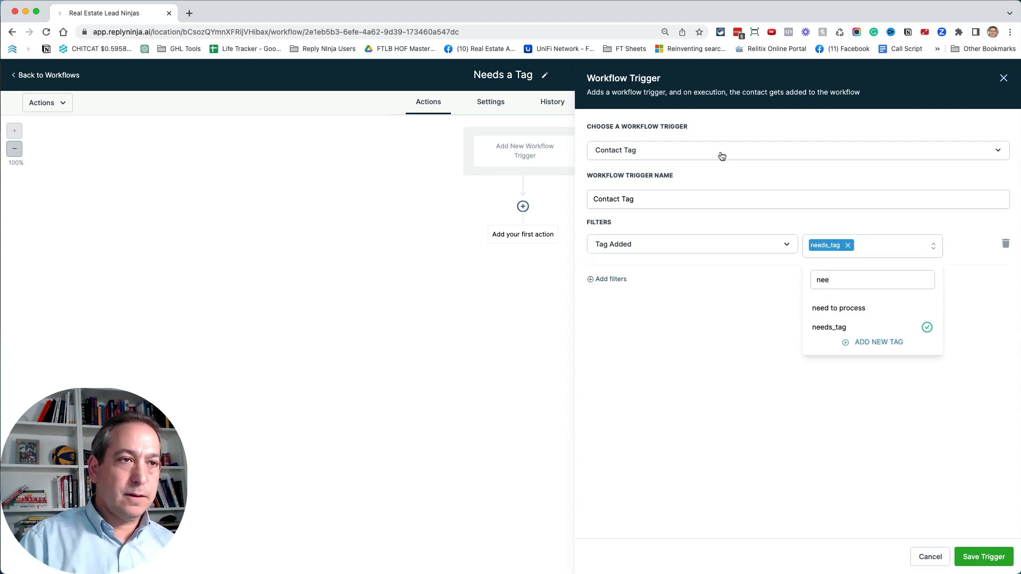
{"action": "left_click", "coordinate": [665, 203]}
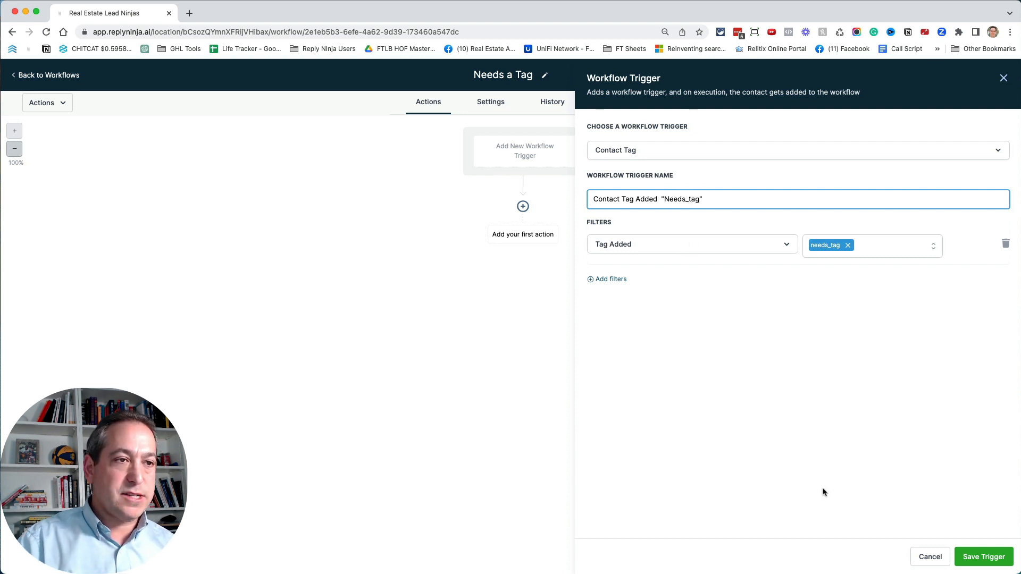
{"action": "left_click", "coordinate": [983, 557]}
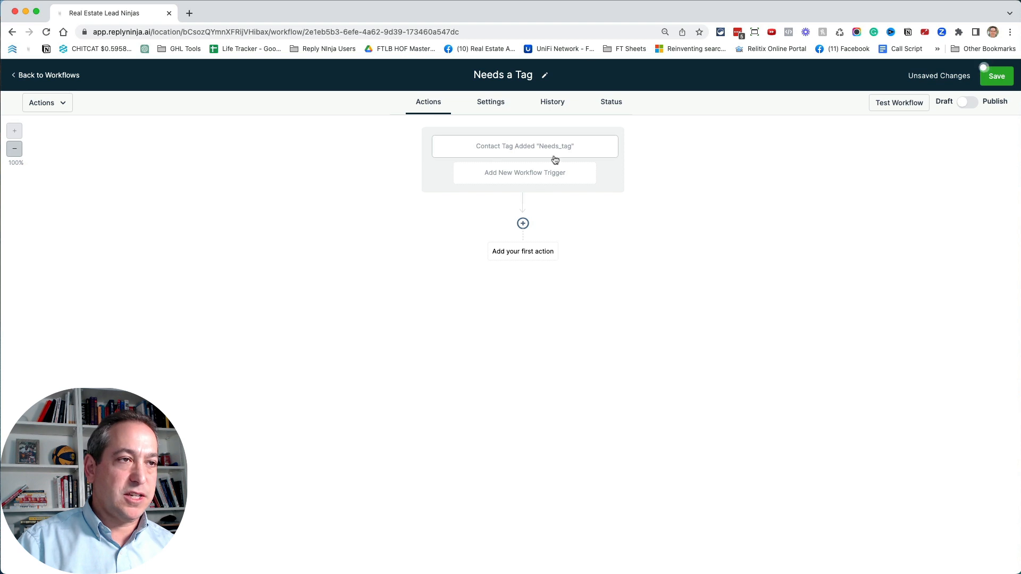
{"action": "left_click", "coordinate": [524, 253]}
{"action": "type", "text": "op"}
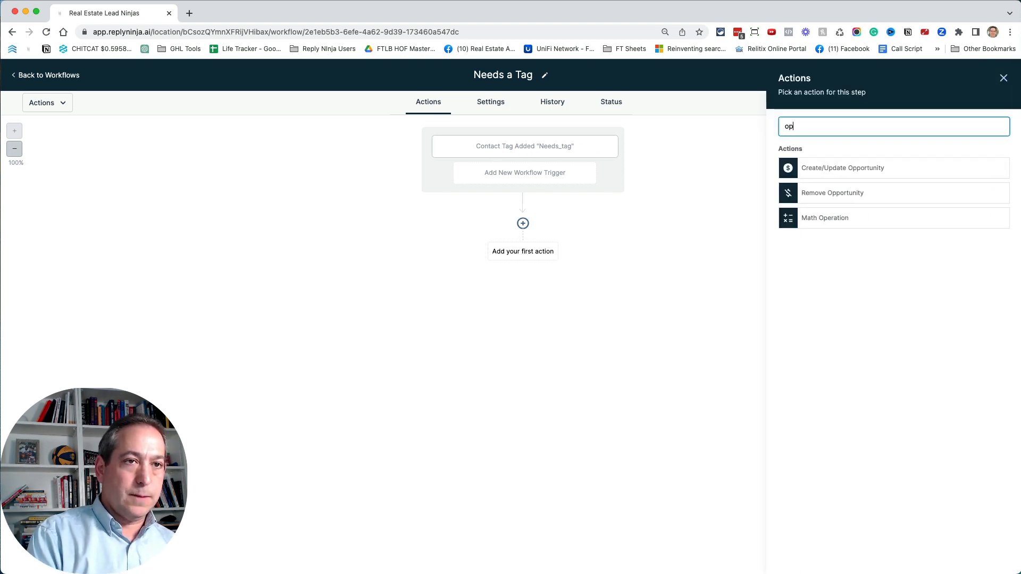
{"action": "left_click", "coordinate": [844, 169]}
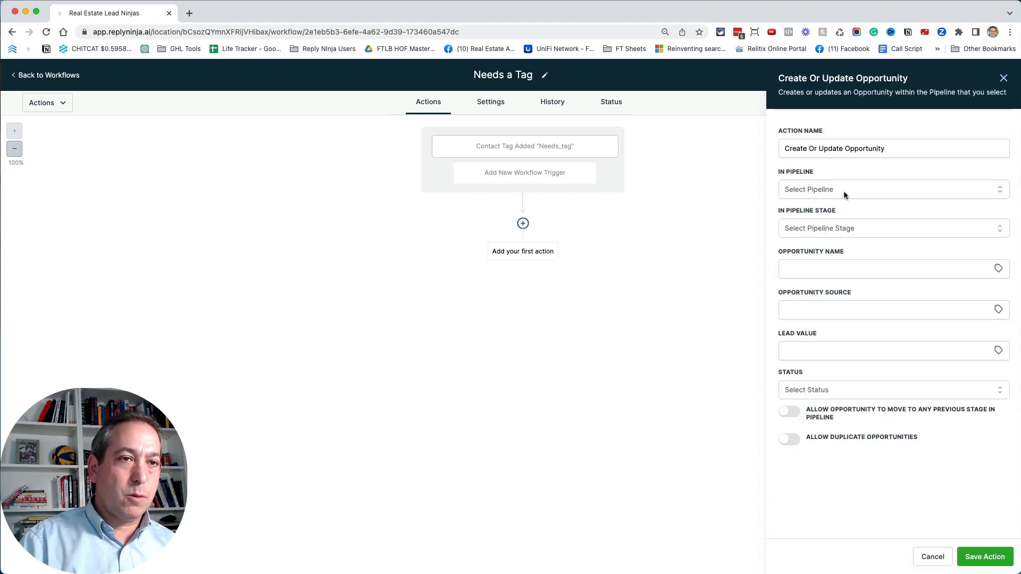
{"action": "left_click", "coordinate": [844, 192]}
{"action": "scroll", "coordinate": [851, 265], "scroll_direction": "down", "scroll_amount": 5}
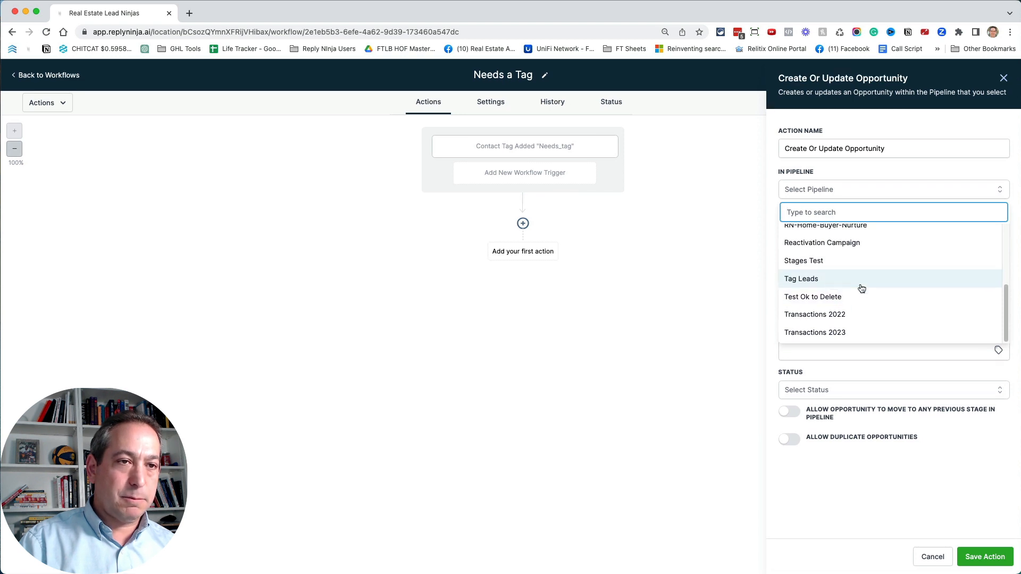
{"action": "scroll", "coordinate": [862, 288], "scroll_direction": "up", "scroll_amount": 10}
{"action": "type", "text": "ta"}
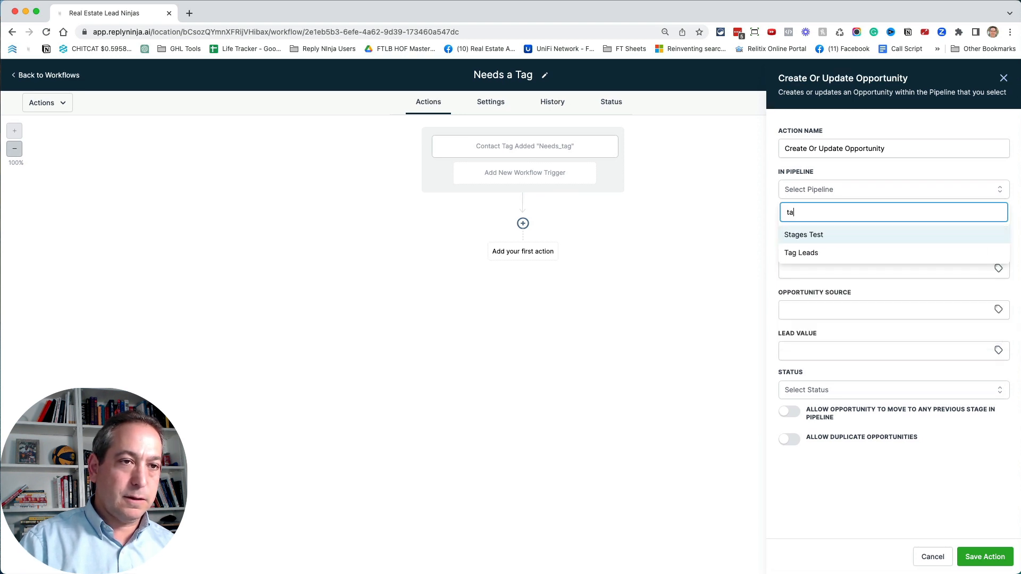
{"action": "type", "text": "g"}
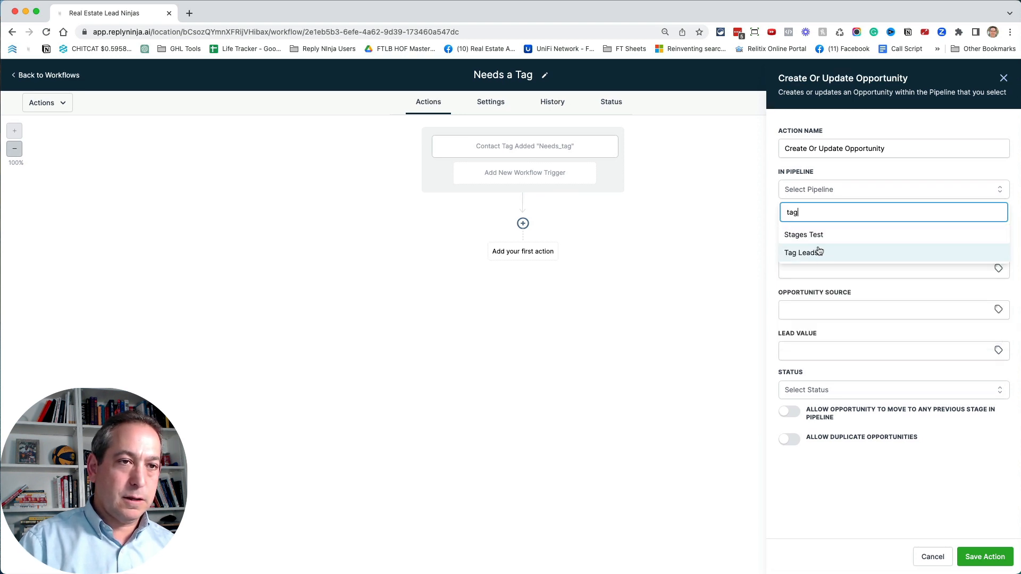
{"action": "left_click", "coordinate": [837, 177]}
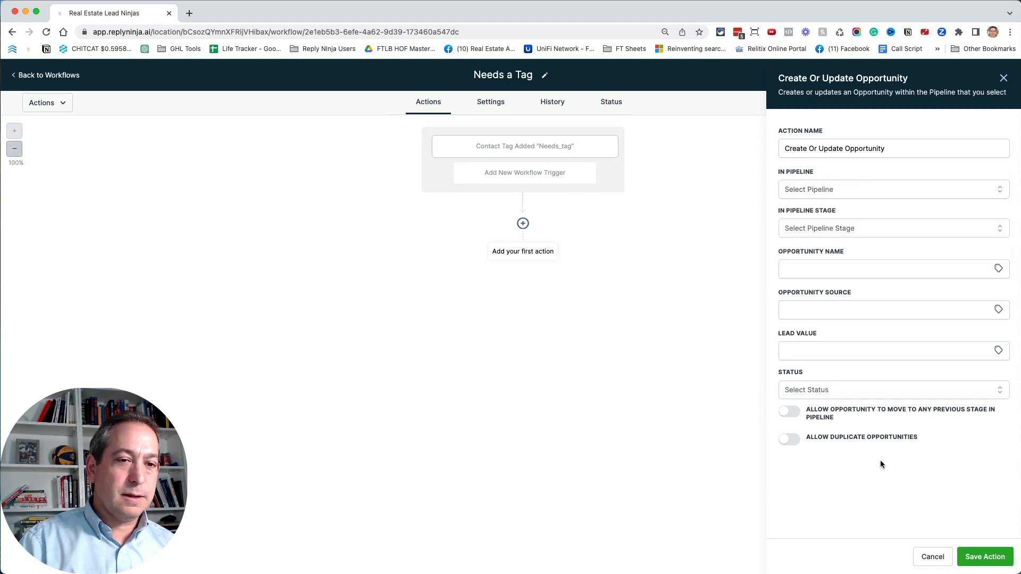
{"action": "left_click", "coordinate": [985, 556]}
{"action": "left_click", "coordinate": [924, 556]}
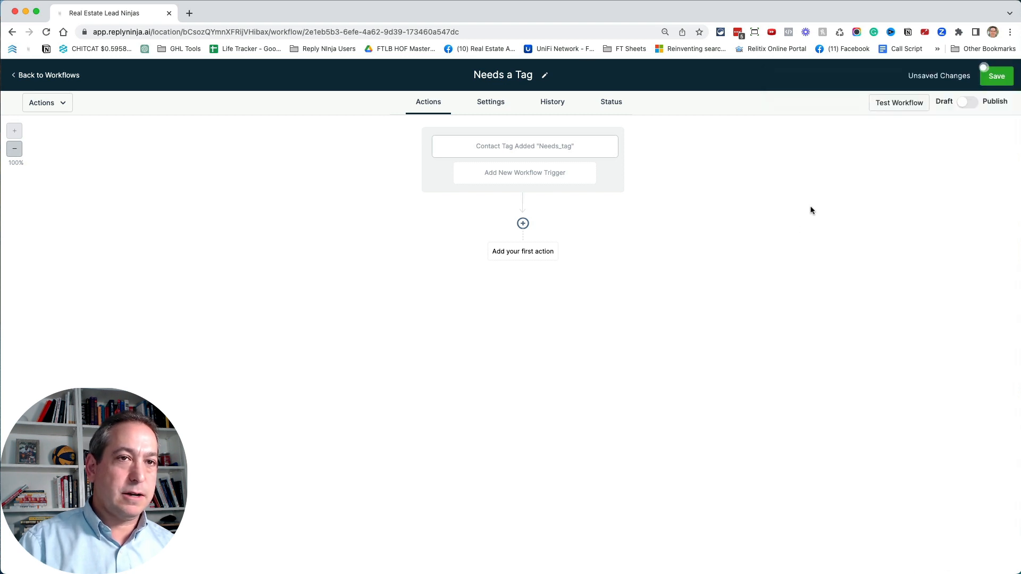
- Save the Needs a Tag workflow and return to the workflow list
{"action": "left_click", "coordinate": [999, 85]}
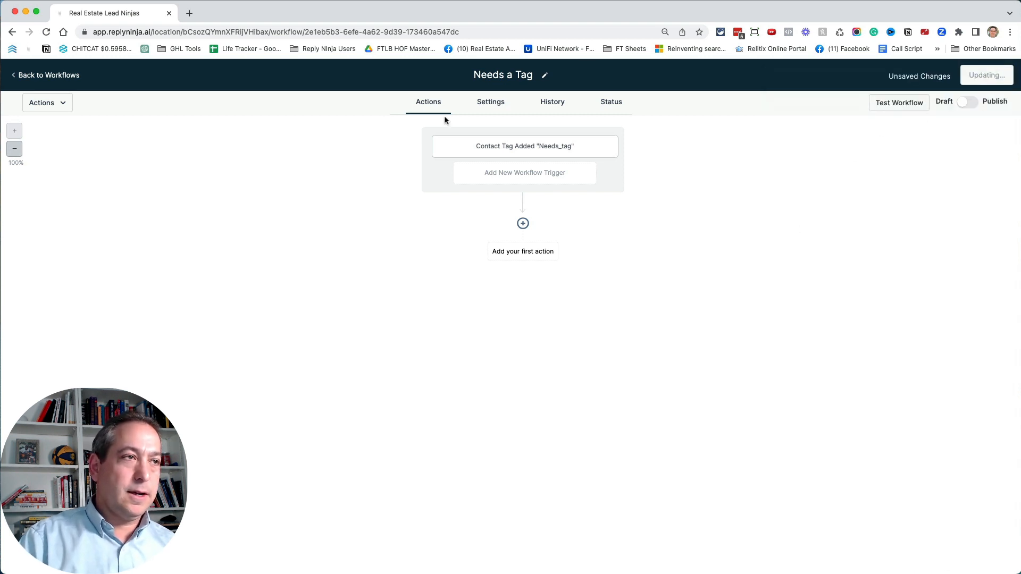
{"action": "left_click", "coordinate": [69, 81]}
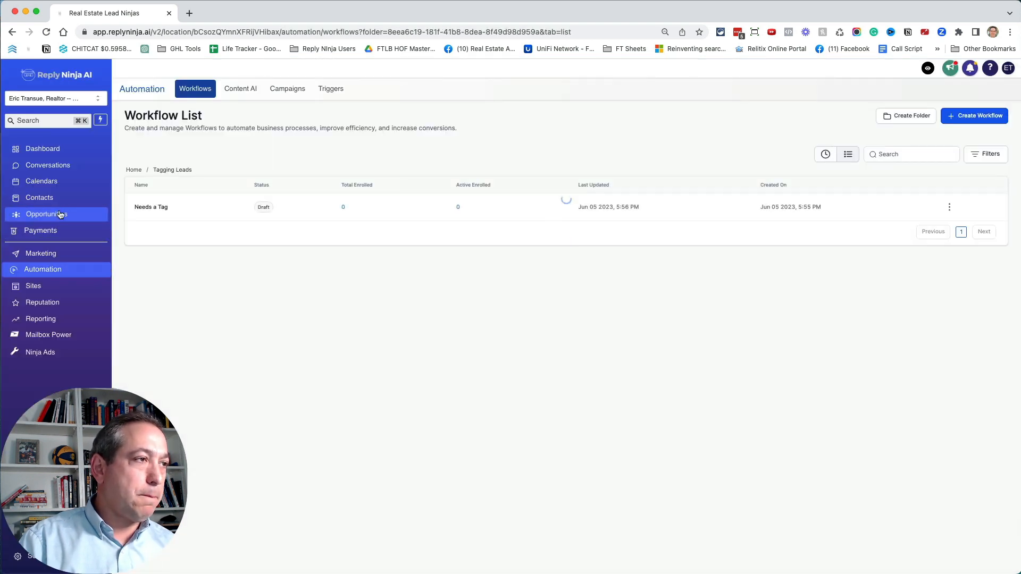
- Check the opportunity pipelines for the Tag Leads pipeline
{"action": "left_click", "coordinate": [68, 214]}
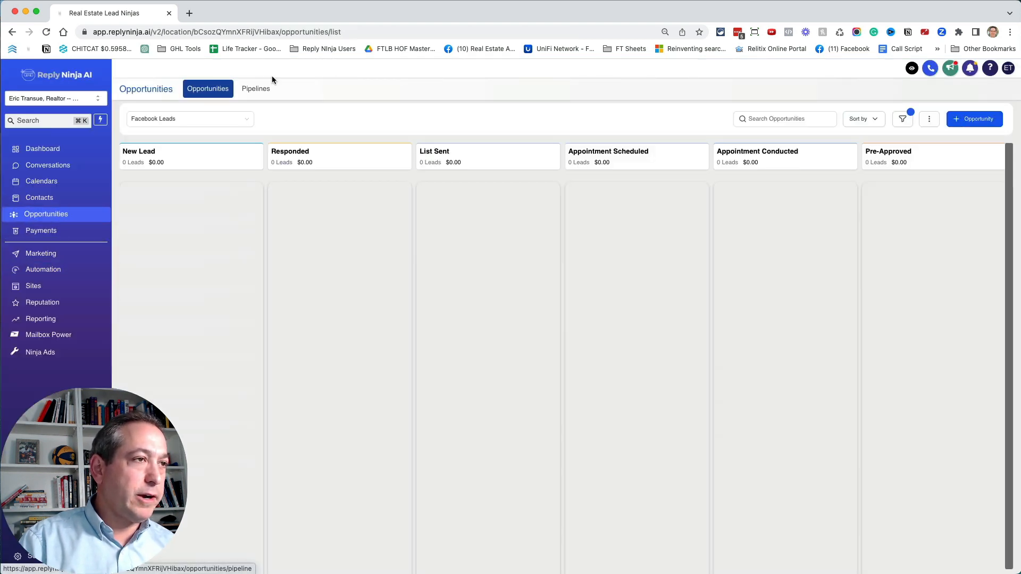
{"action": "left_click", "coordinate": [183, 119]}
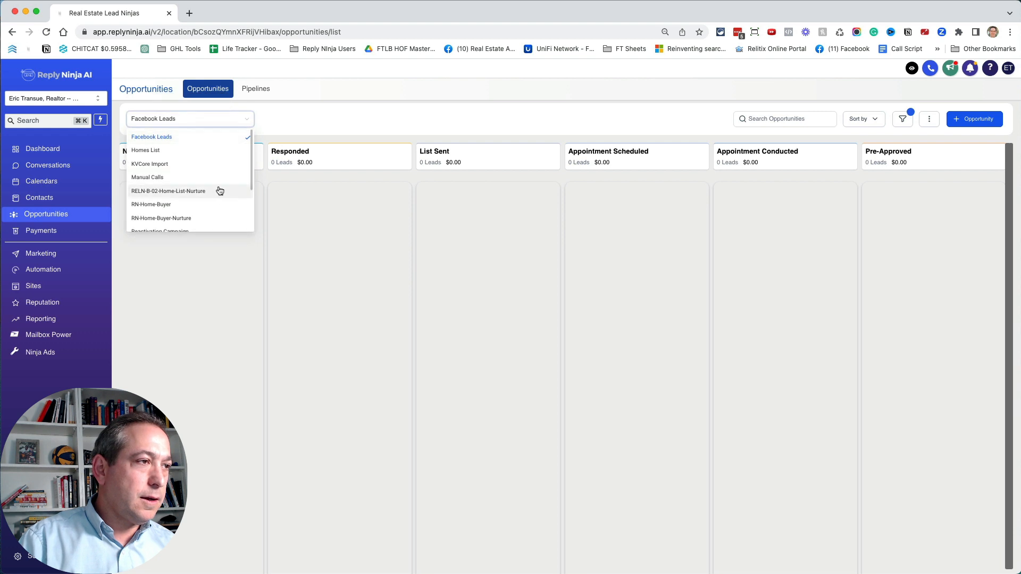
{"action": "scroll", "coordinate": [217, 190], "scroll_direction": "down", "scroll_amount": 3}
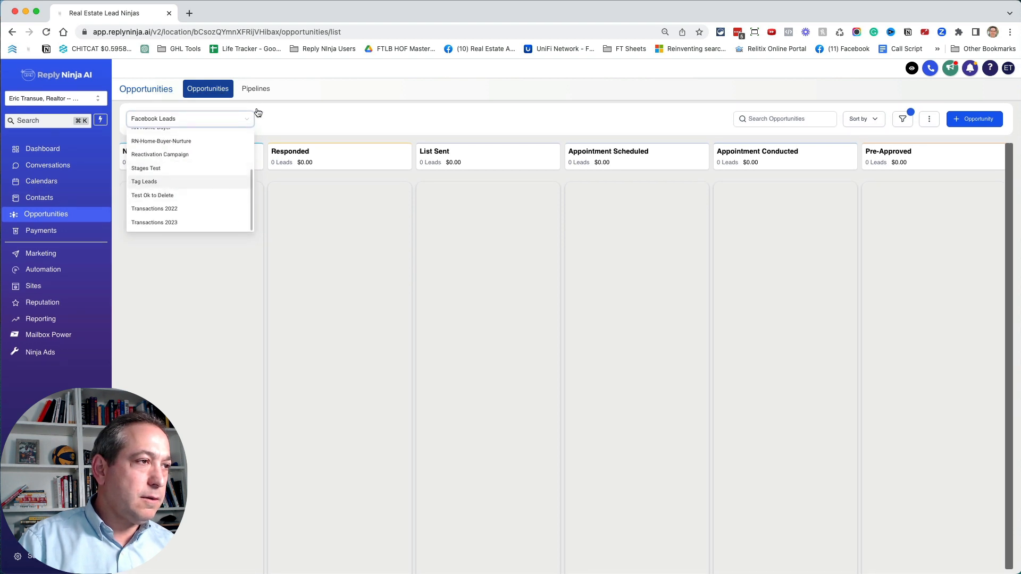
{"action": "left_click", "coordinate": [256, 88]}
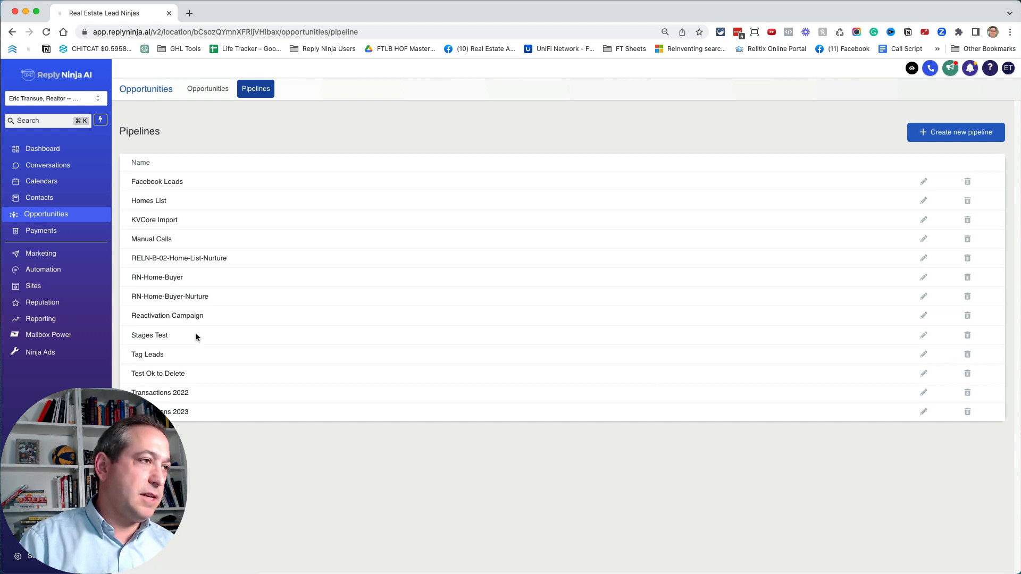
- Reopen the Needs a Tag workflow from the Tagging Leads automation folder
{"action": "left_click", "coordinate": [60, 275]}
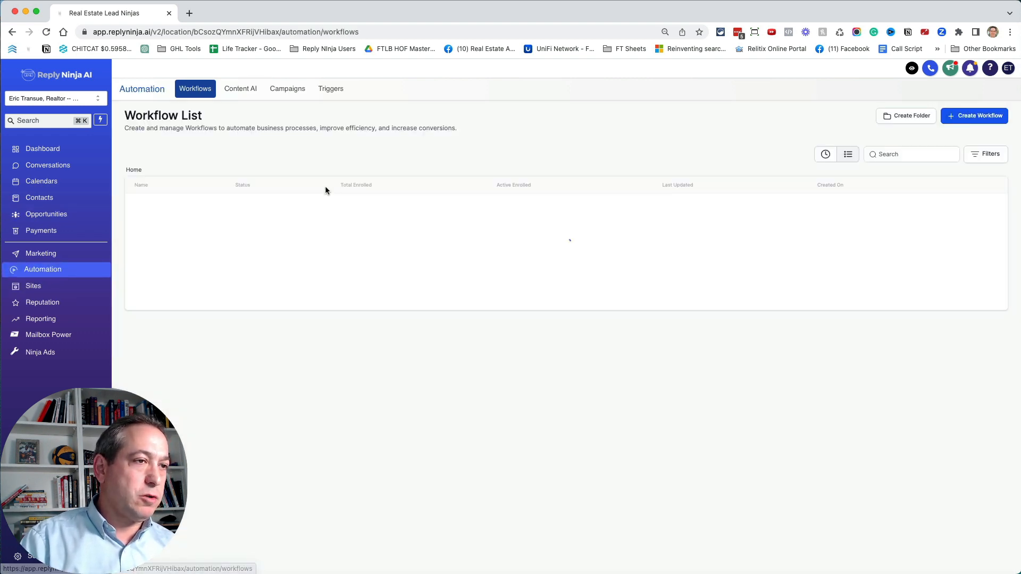
{"action": "left_click", "coordinate": [983, 476]}
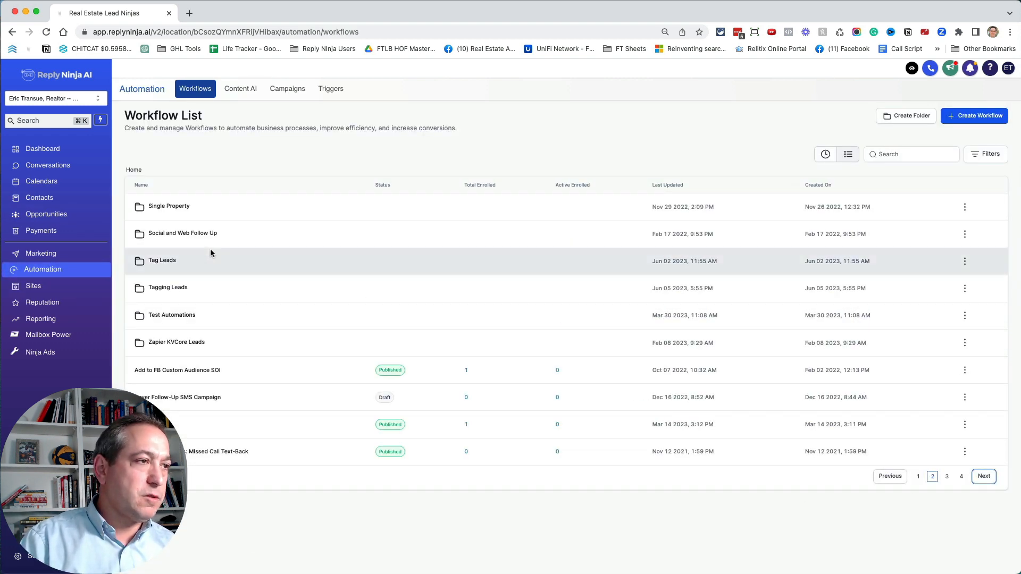
{"action": "left_click", "coordinate": [166, 288]}
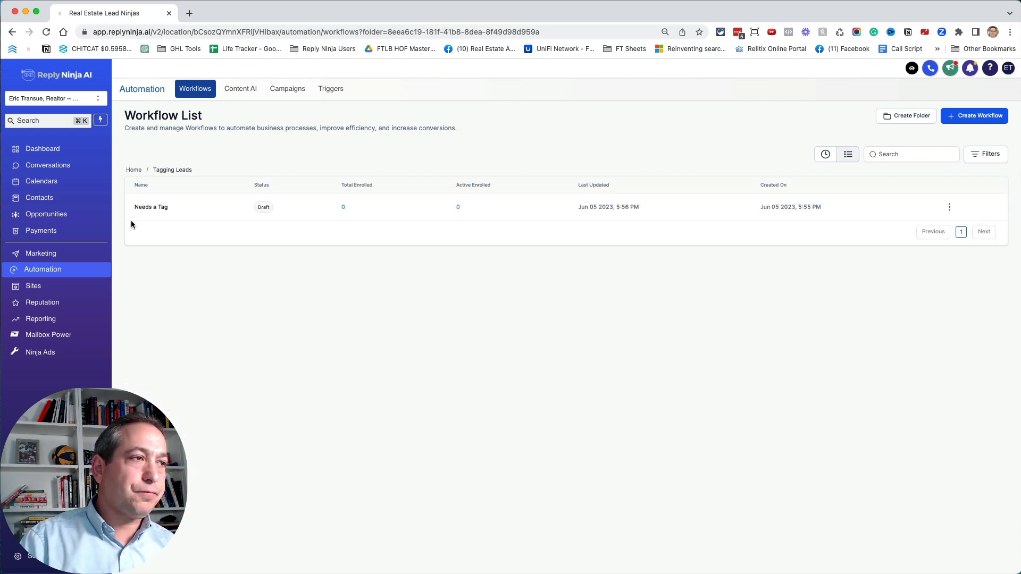
{"action": "left_click", "coordinate": [147, 207]}
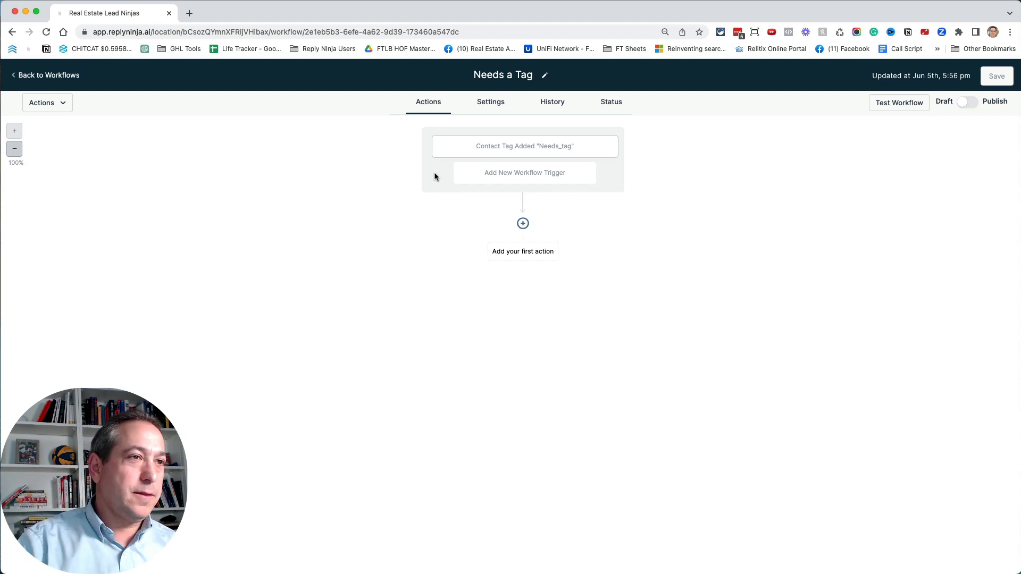
- Add a Create/Update Opportunity action to the workflow, using the Tag Leads pipeline and the Needs a Tag stage
{"action": "left_click", "coordinate": [522, 252]}
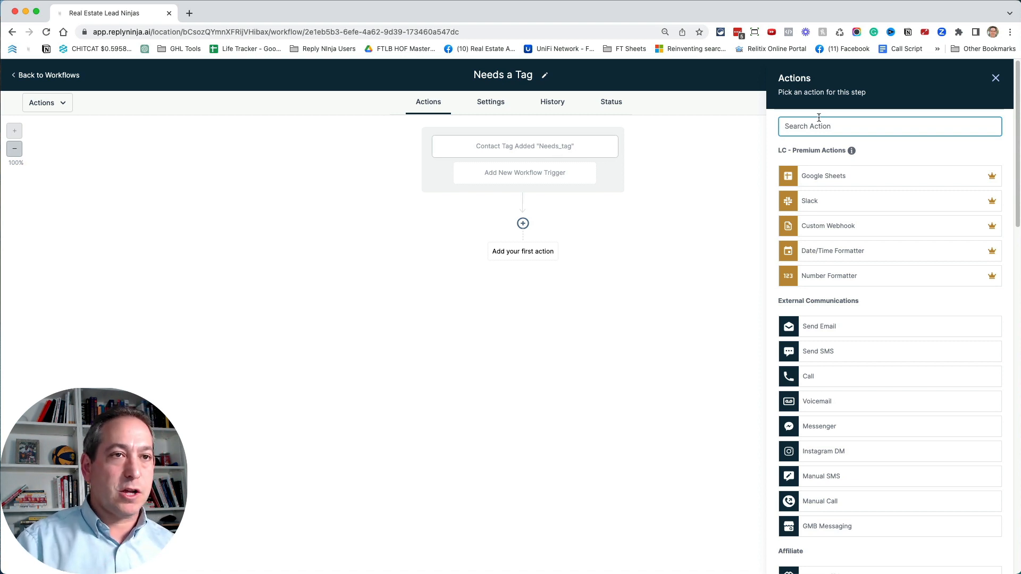
{"action": "type", "text": "op"}
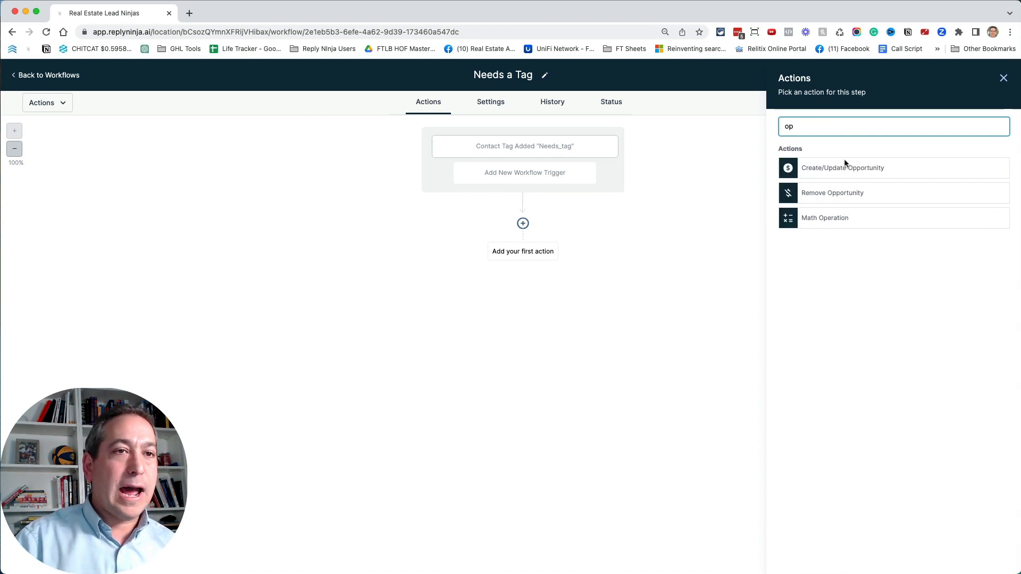
{"action": "left_click", "coordinate": [845, 165]}
{"action": "left_click", "coordinate": [828, 194]}
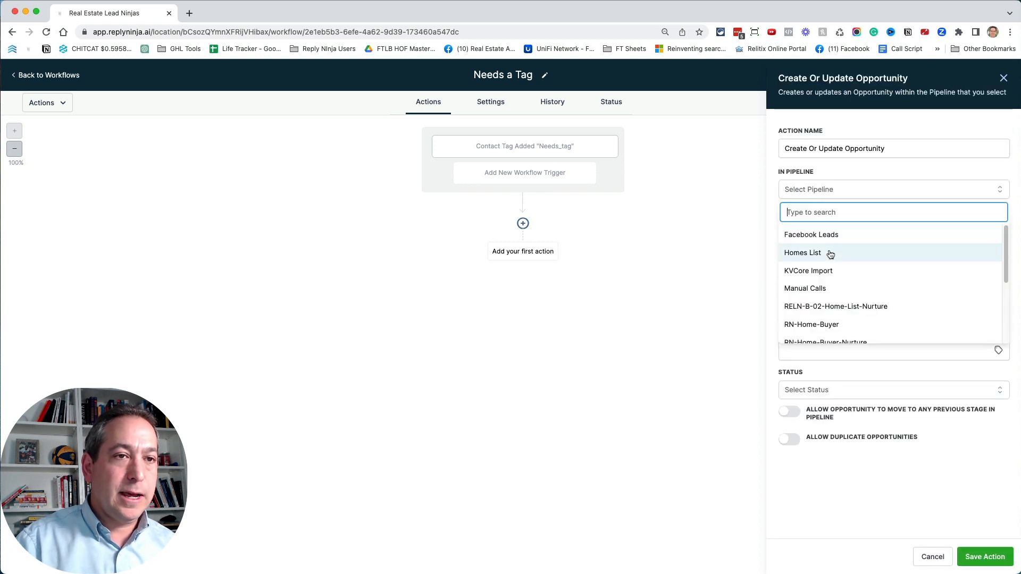
{"action": "scroll", "coordinate": [829, 255], "scroll_direction": "down", "scroll_amount": 5}
{"action": "left_click", "coordinate": [851, 278]}
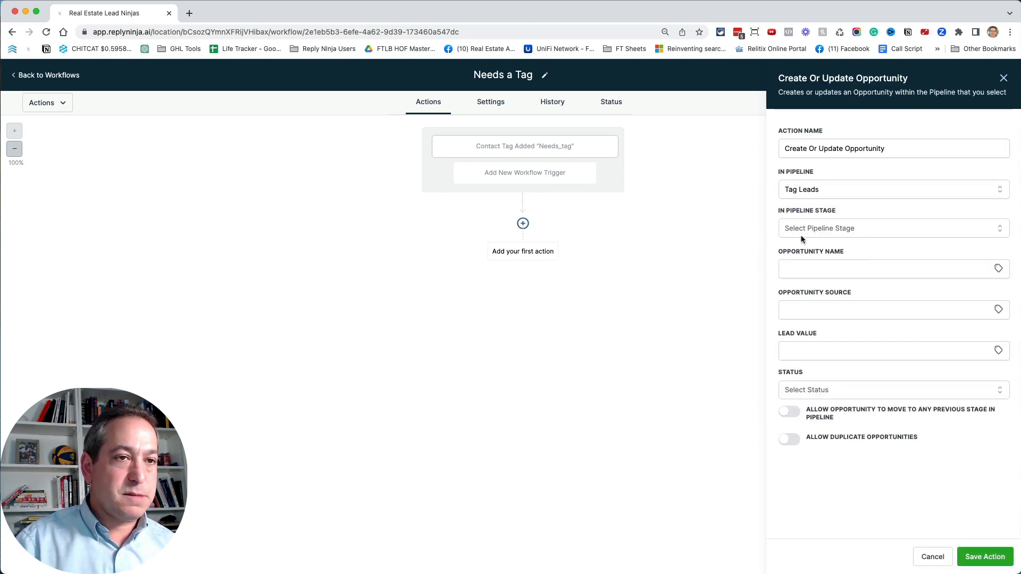
{"action": "left_click", "coordinate": [818, 230]}
{"action": "left_click", "coordinate": [819, 274]}
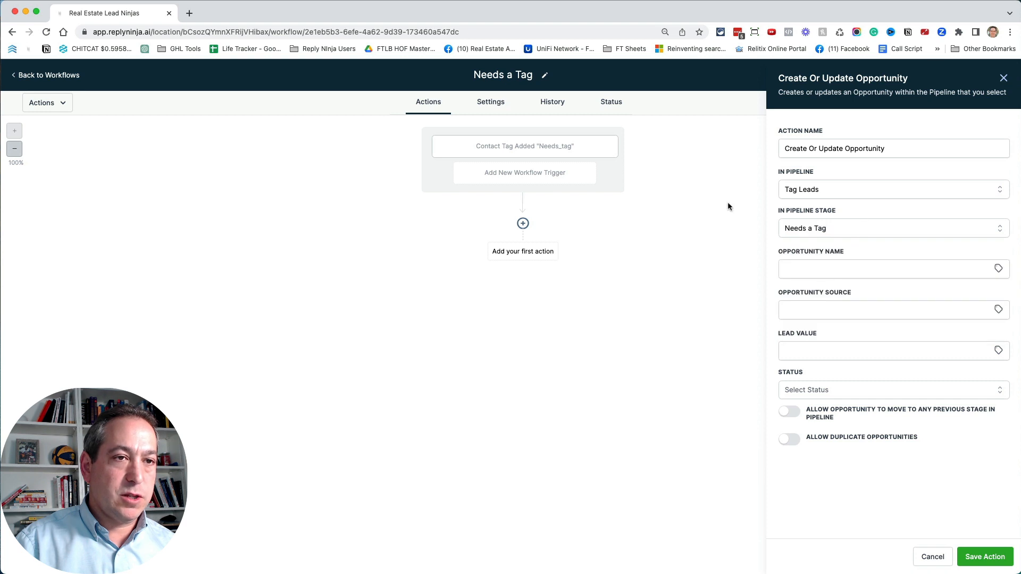
- Set the opportunity name to the contact's Full Name custom value and save the action
{"action": "left_click", "coordinate": [999, 270]}
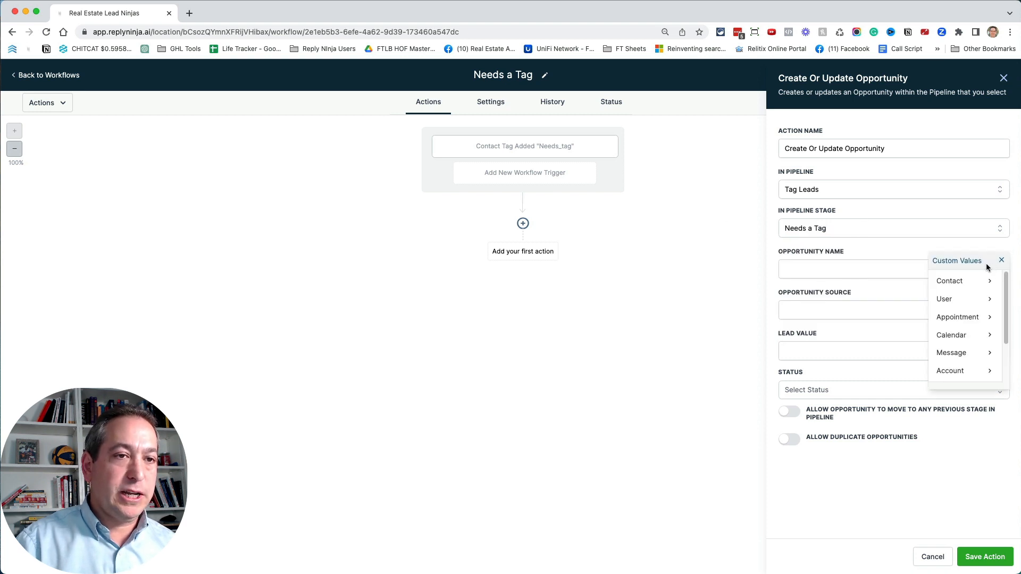
{"action": "left_click", "coordinate": [966, 282]}
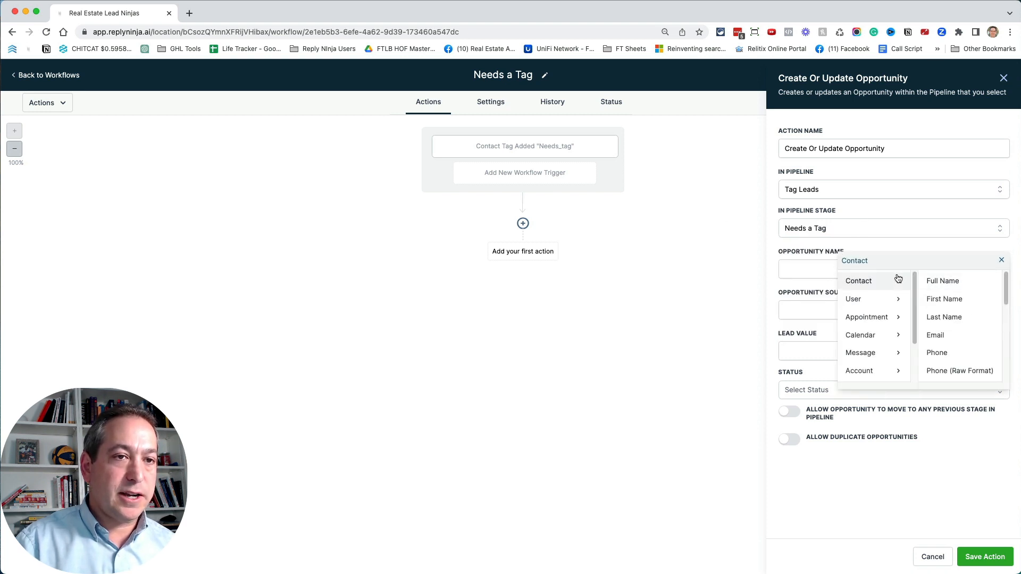
{"action": "left_click", "coordinate": [978, 284]}
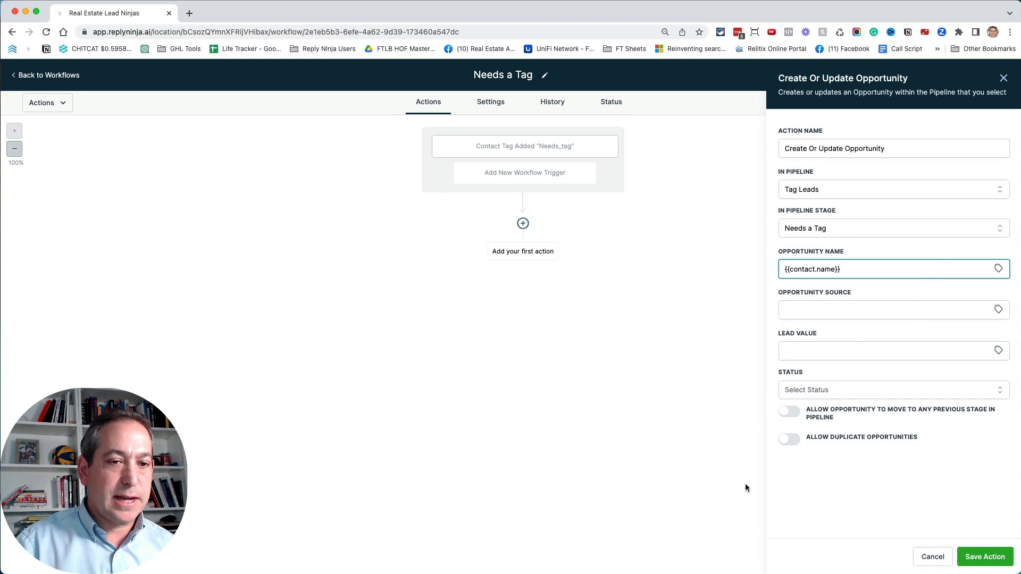
{"action": "left_click", "coordinate": [994, 565]}
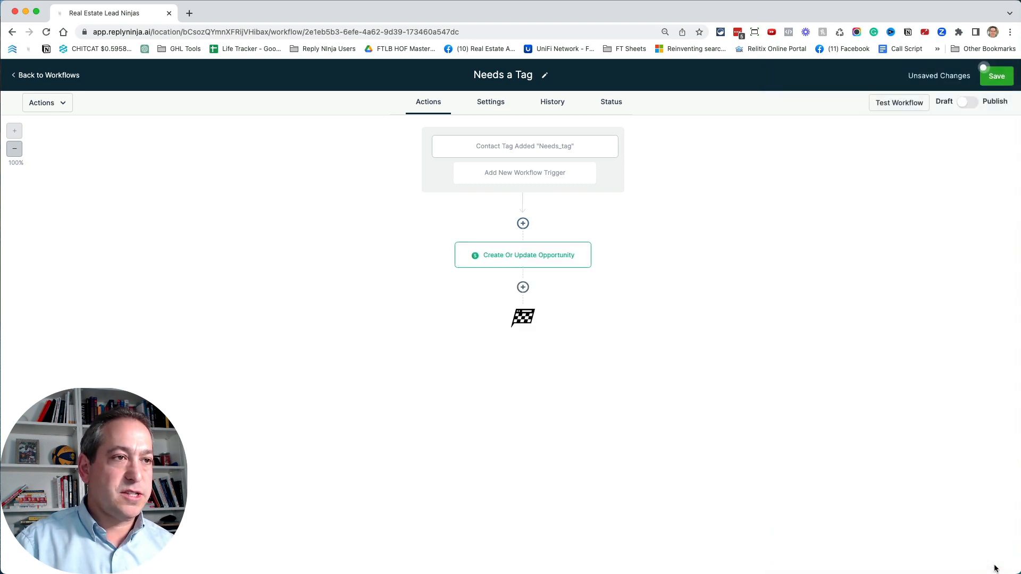
- Publish and save the Needs a Tag workflow, and return to the workflow list
{"action": "left_click", "coordinate": [968, 103]}
{"action": "left_click", "coordinate": [1008, 85]}
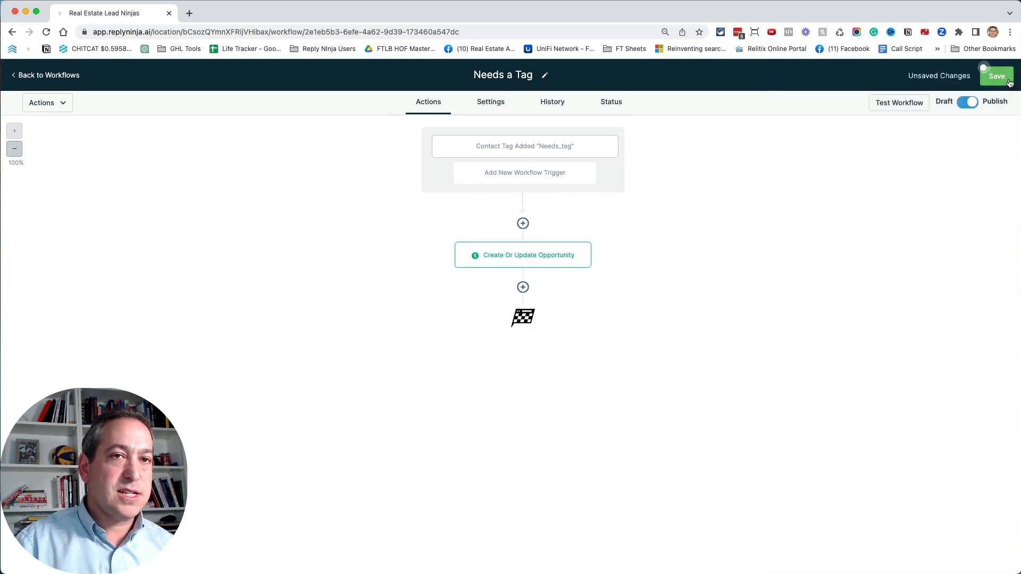
{"action": "left_click", "coordinate": [55, 76]}
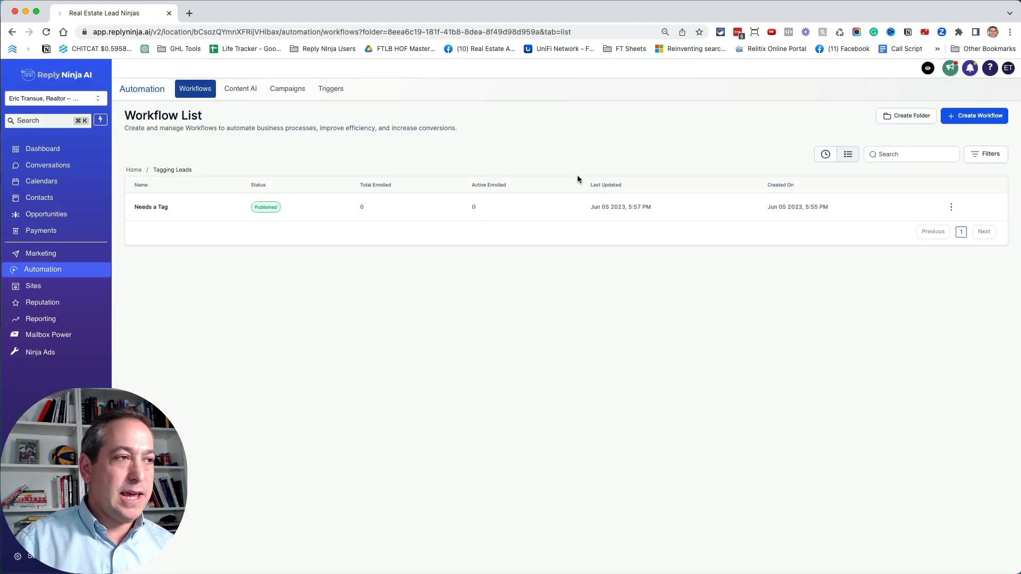
- Create another workflow from scratch in the Tagging Leads folder with a Pipeline Stage Changed trigger
{"action": "left_click", "coordinate": [964, 118]}
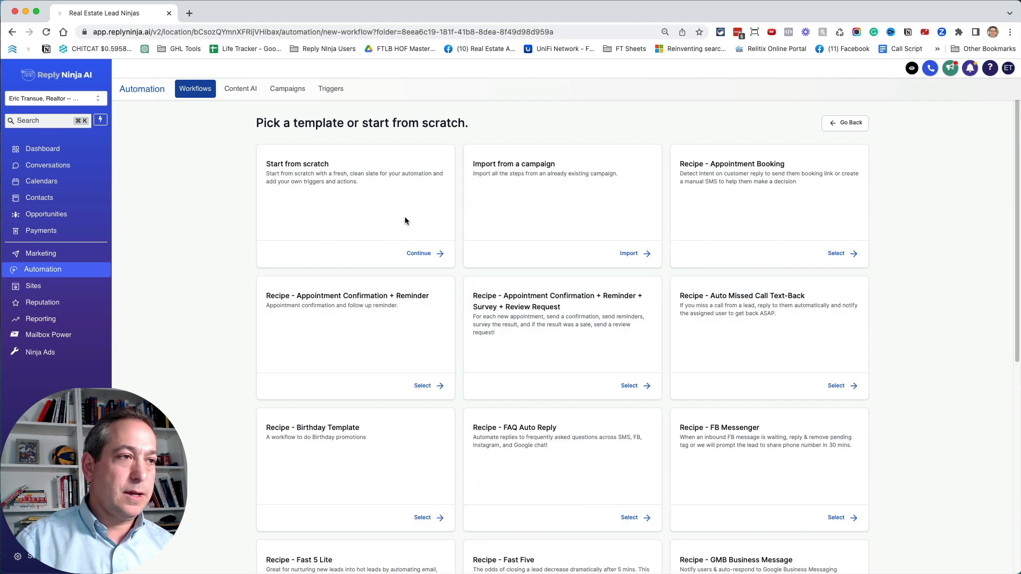
{"action": "left_click", "coordinate": [426, 253]}
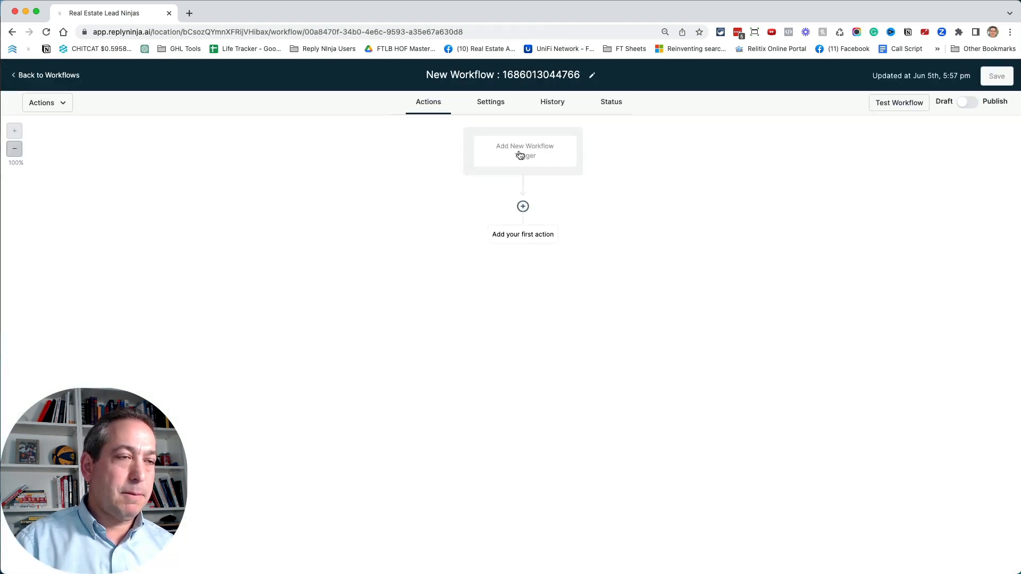
{"action": "left_click", "coordinate": [518, 156]}
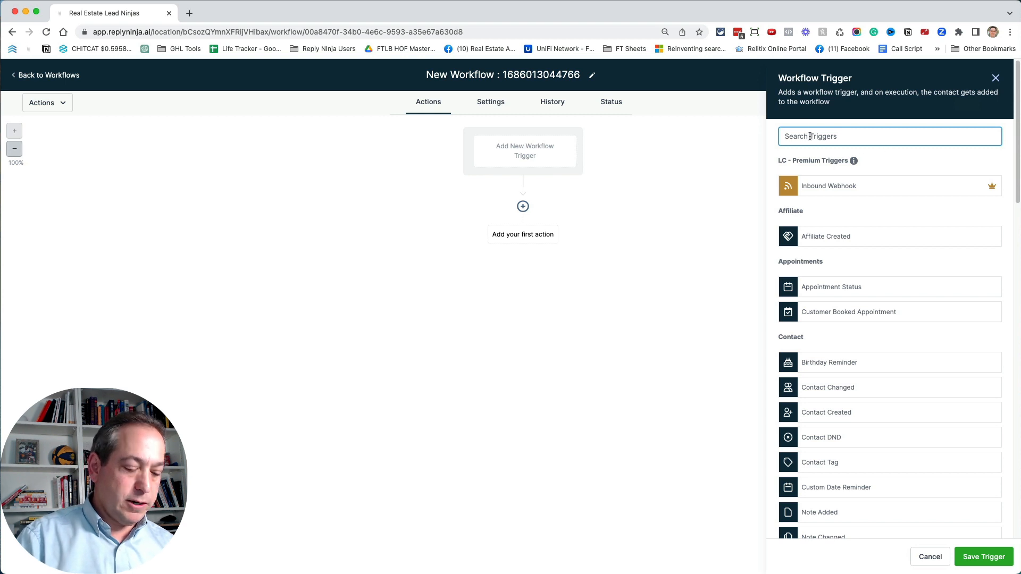
{"action": "type", "text": "sta"}
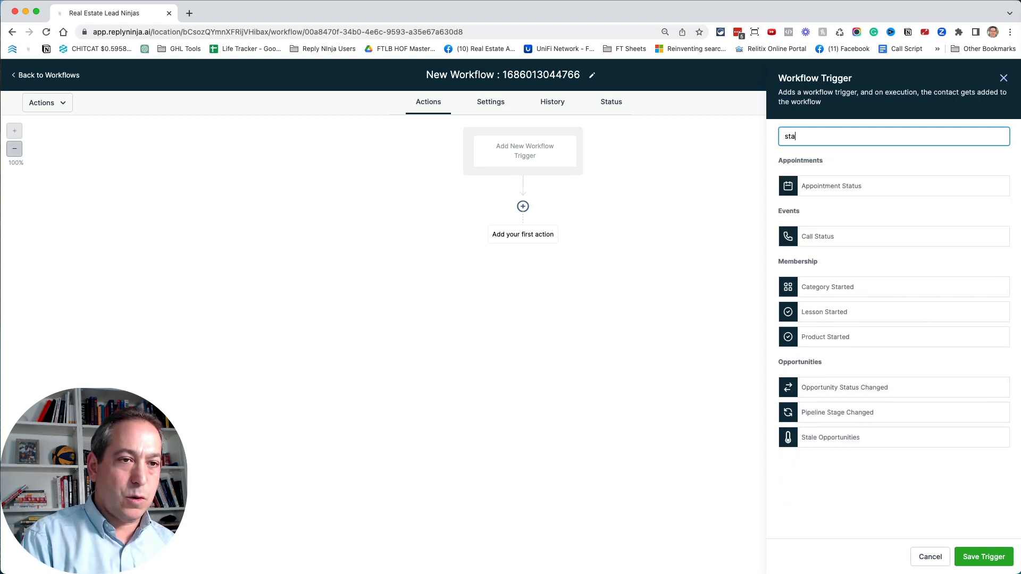
{"action": "left_click", "coordinate": [853, 418]}
- Name the workflow trigger "Pipeline Stage Changed to A"
{"action": "left_click", "coordinate": [647, 204]}
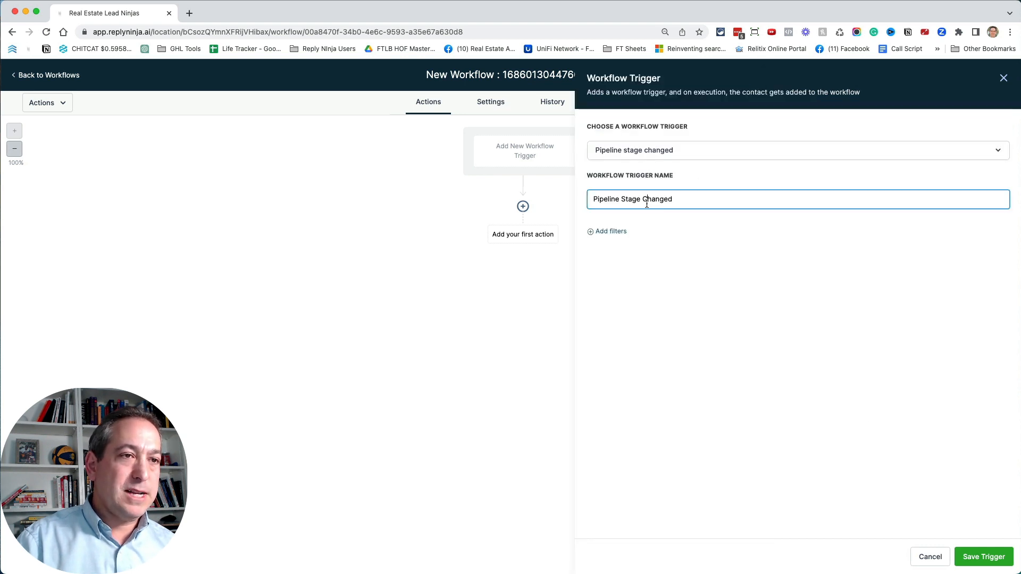
{"action": "left_click", "coordinate": [695, 154]}
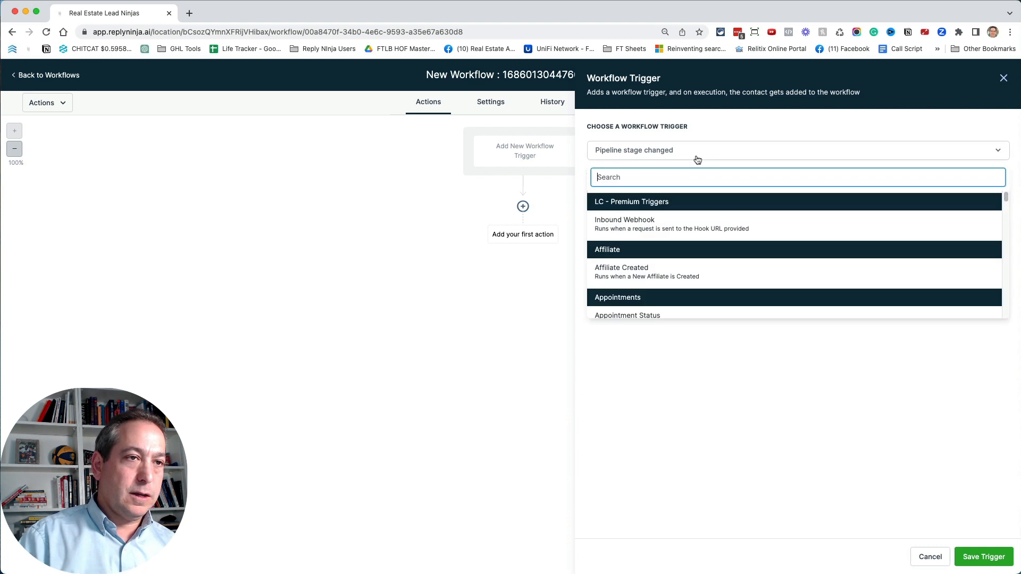
{"action": "left_click", "coordinate": [697, 151]}
{"action": "left_click", "coordinate": [698, 199]}
{"action": "type", "text": "to A"}
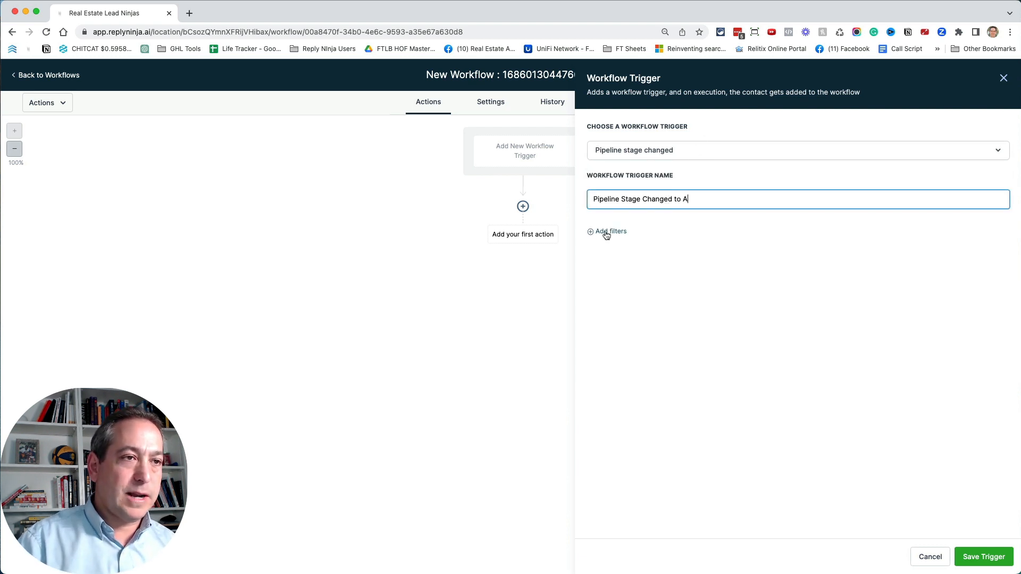
- Add a trigger filter that limits it to the Tag Leads pipeline
{"action": "left_click", "coordinate": [606, 233]}
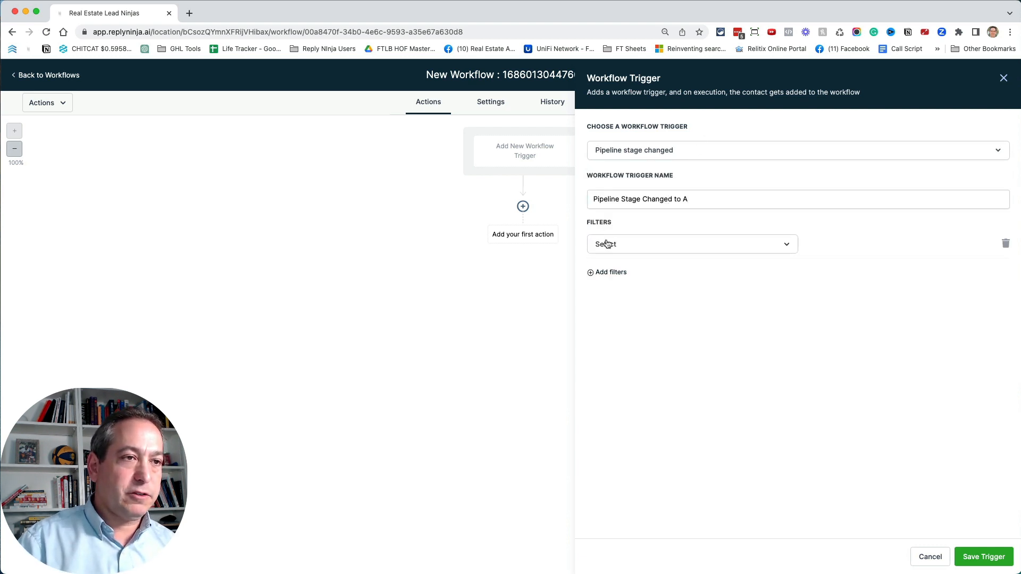
{"action": "left_click", "coordinate": [604, 244]}
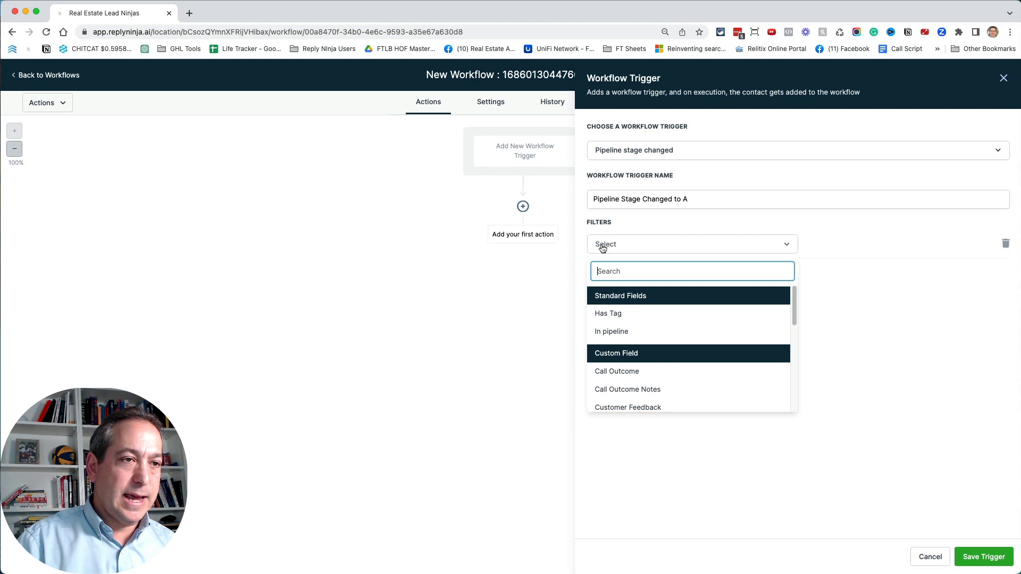
{"action": "left_click", "coordinate": [643, 334]}
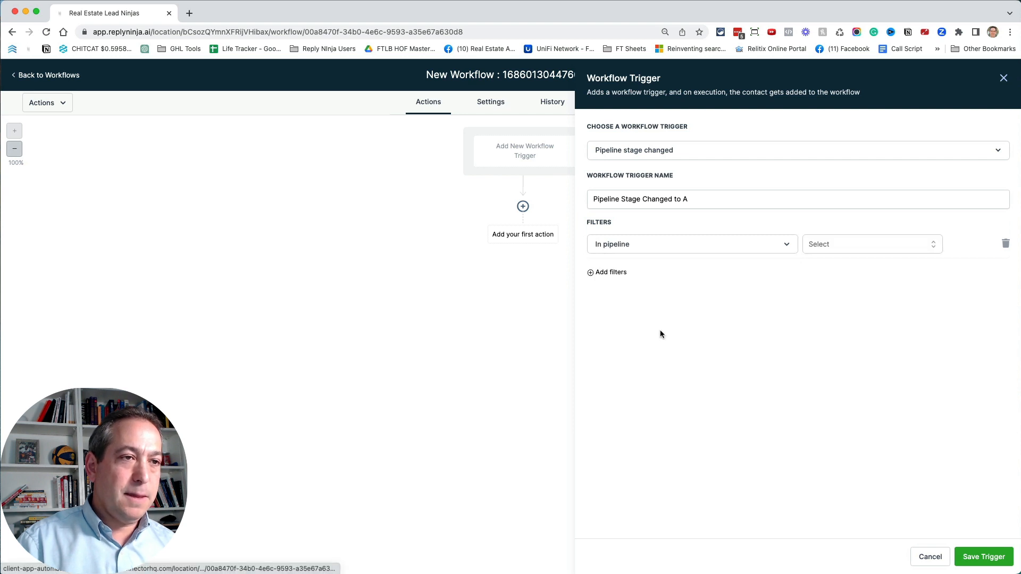
{"action": "left_click", "coordinate": [860, 247]}
{"action": "scroll", "coordinate": [848, 335], "scroll_direction": "down", "scroll_amount": 5}
{"action": "left_click", "coordinate": [845, 335]}
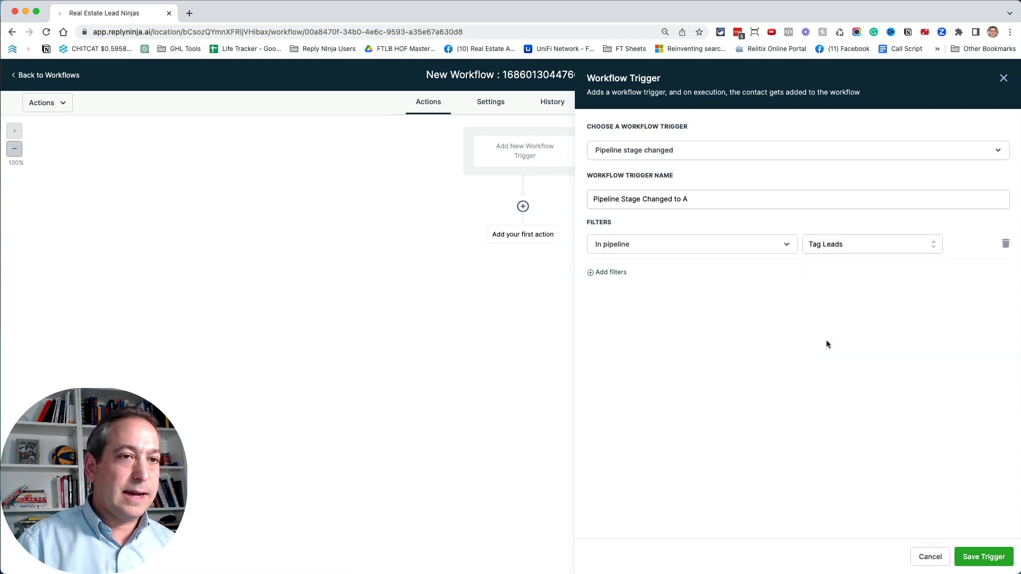
- Add a second filter for pipeline stage A and save the trigger
{"action": "left_click", "coordinate": [615, 273]}
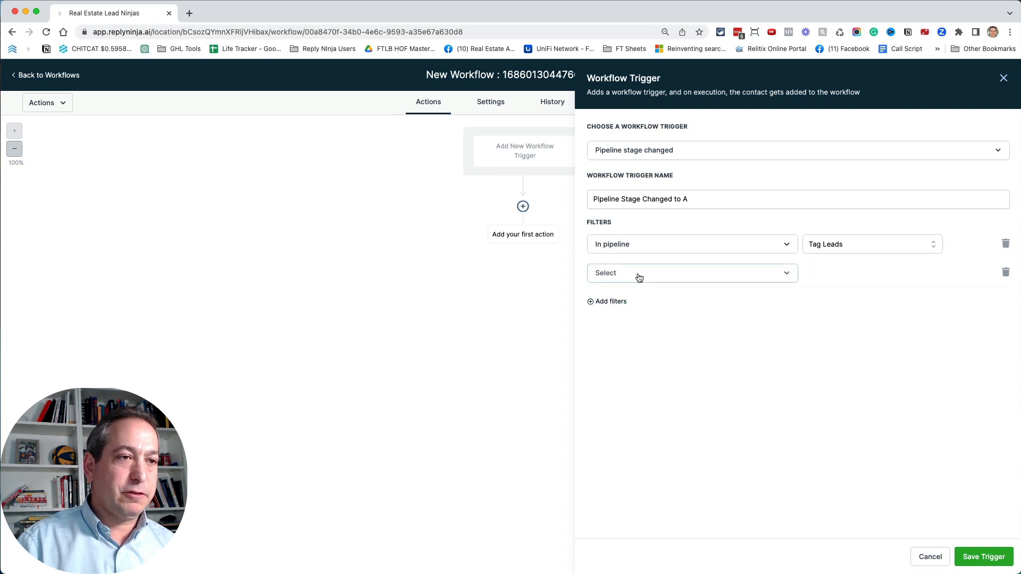
{"action": "left_click", "coordinate": [638, 274]}
{"action": "left_click", "coordinate": [628, 364]}
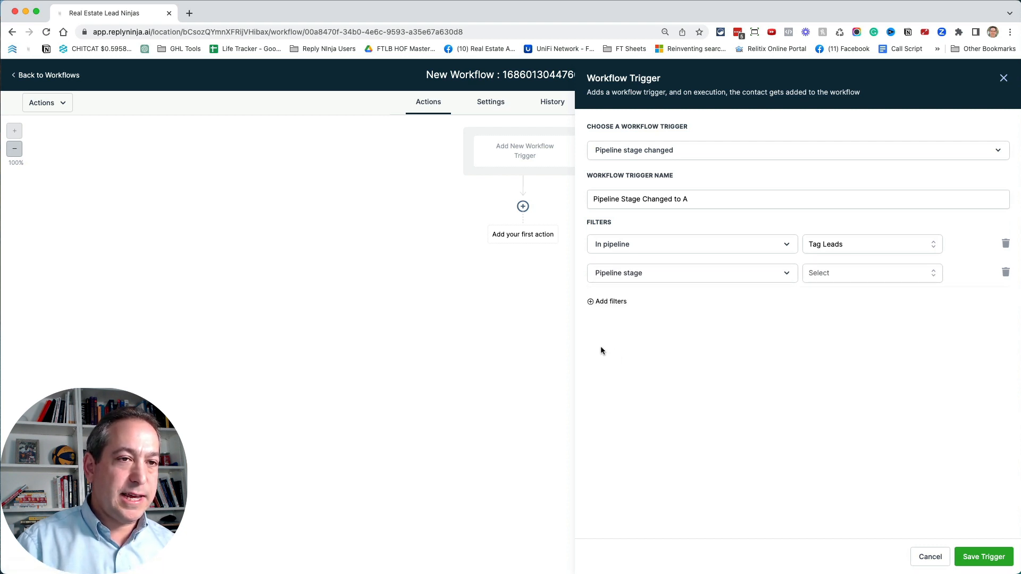
{"action": "left_click", "coordinate": [835, 269]}
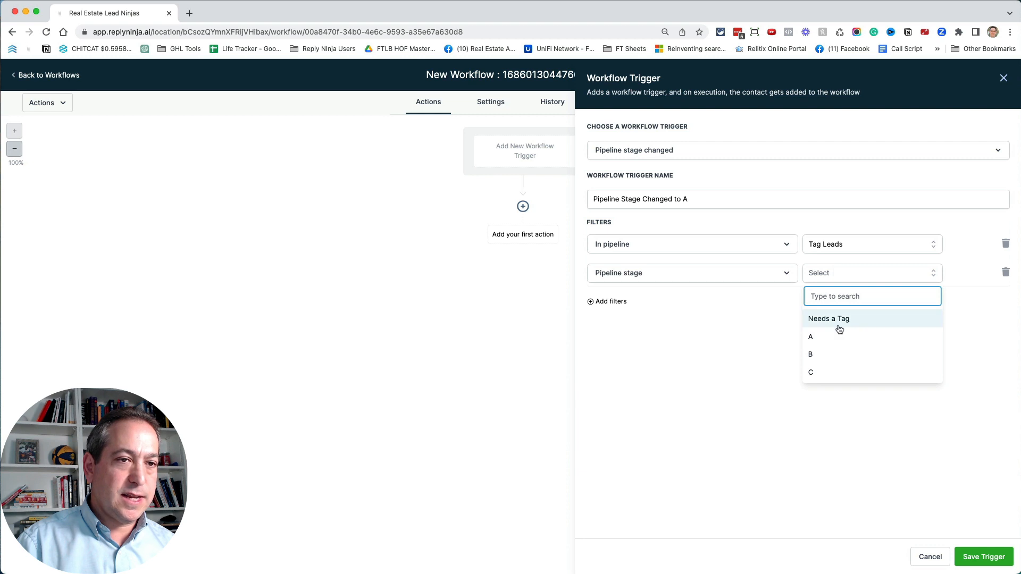
{"action": "left_click", "coordinate": [837, 321]}
{"action": "left_click", "coordinate": [845, 272]}
{"action": "left_click", "coordinate": [833, 336]}
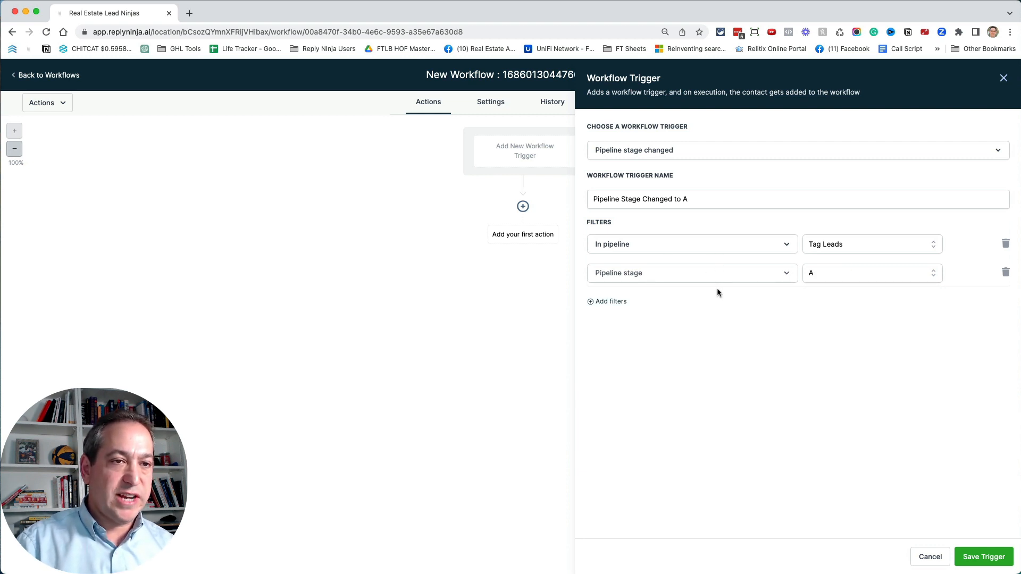
{"action": "left_click", "coordinate": [979, 556]}
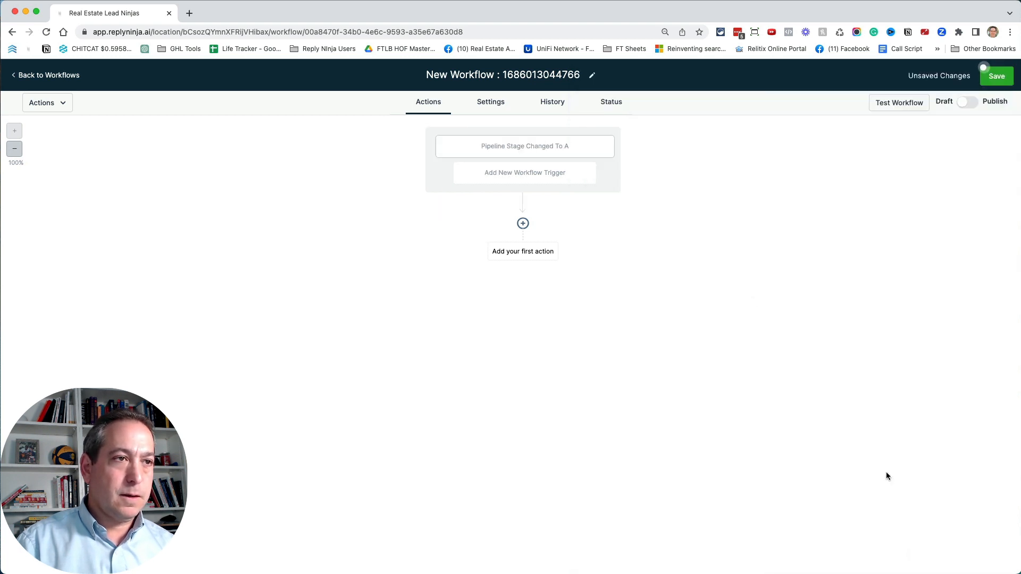
- Add an Add Contact Tag action that applies the tag "a", name it "Add Tag A", and save it
{"action": "left_click", "coordinate": [522, 253]}
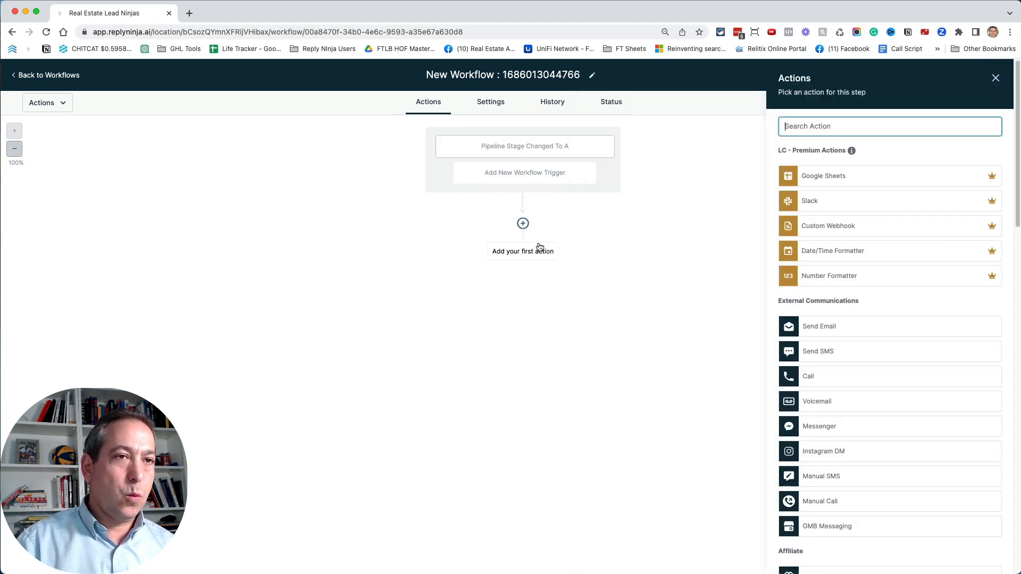
{"action": "type", "text": "tag"}
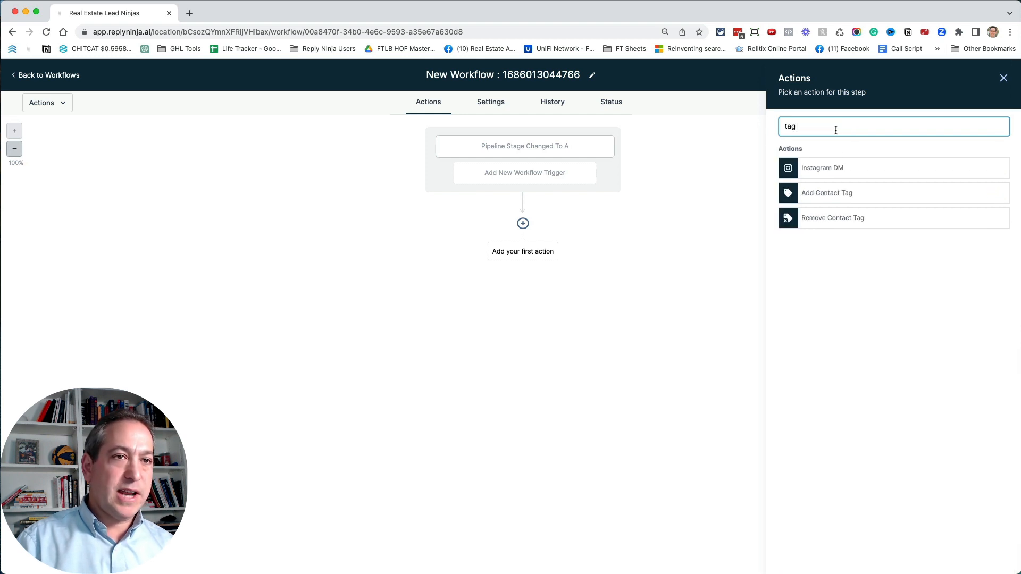
{"action": "left_click", "coordinate": [833, 194]}
{"action": "left_click", "coordinate": [805, 193]}
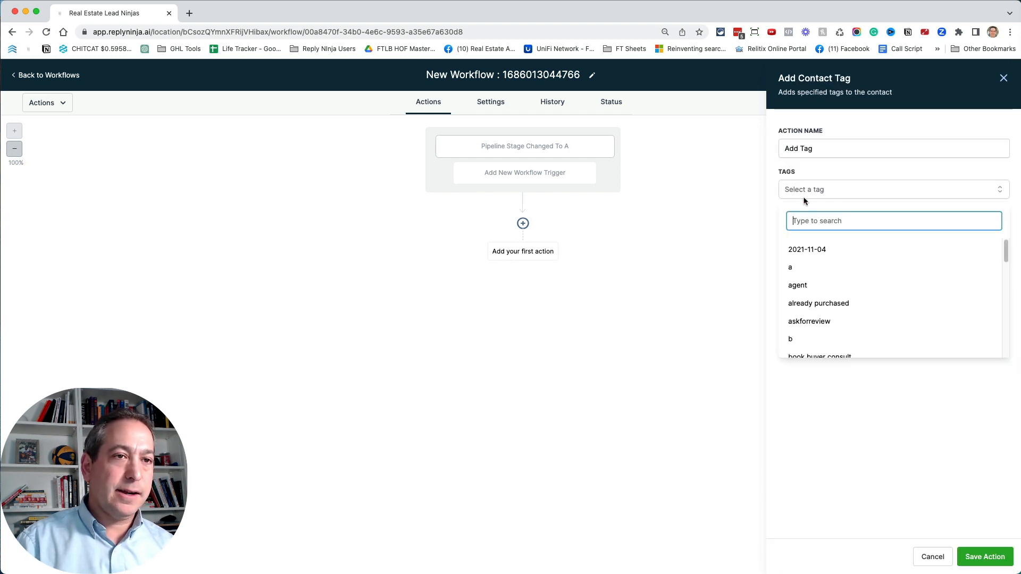
{"action": "left_click", "coordinate": [810, 270]}
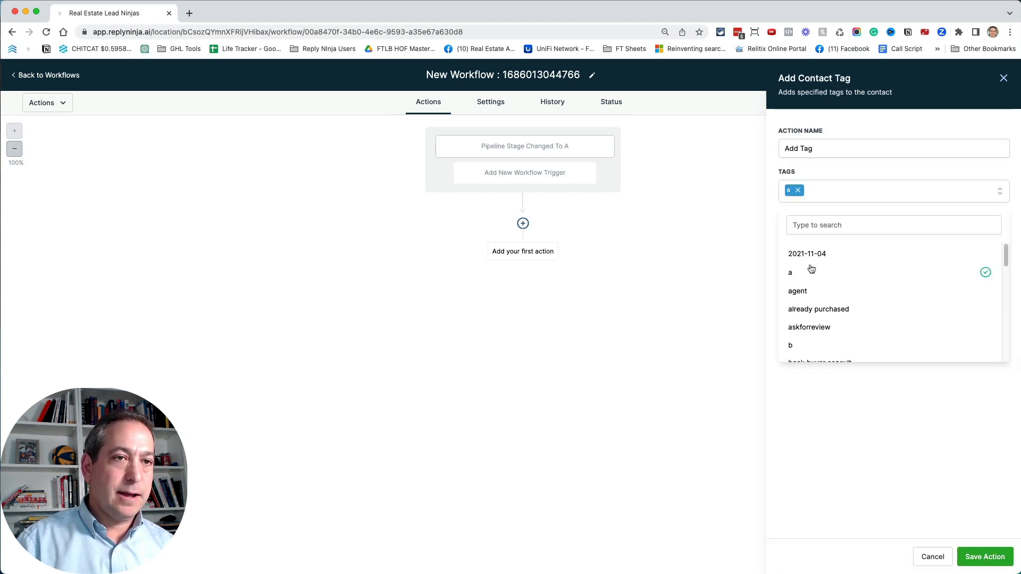
{"action": "left_click", "coordinate": [953, 497]}
{"action": "left_click", "coordinate": [826, 147]}
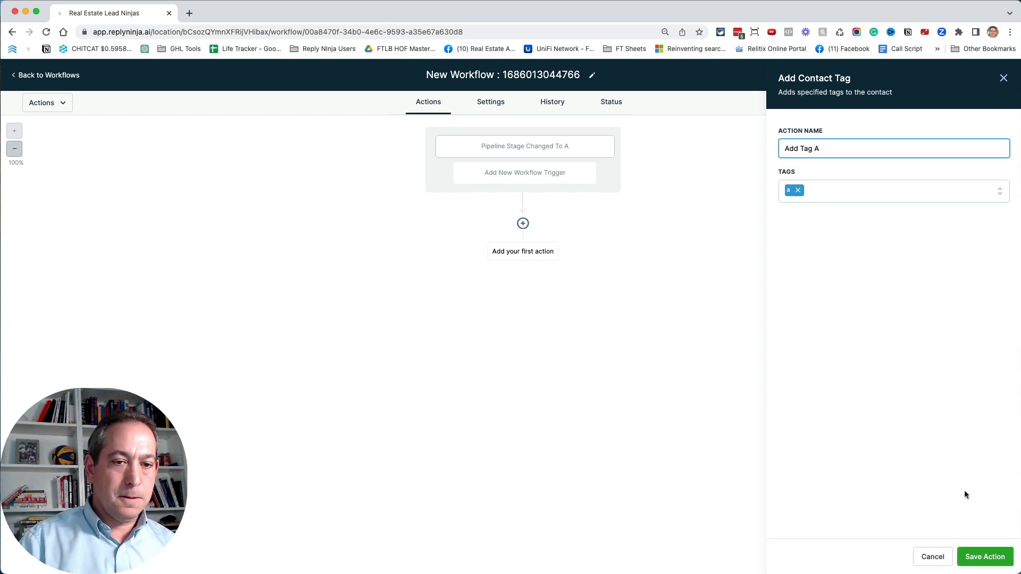
{"action": "left_click", "coordinate": [985, 557]}
- Add a Remove Contact Tag action for the needs_tag tag below Add Tag A and save it
{"action": "left_click", "coordinate": [523, 288]}
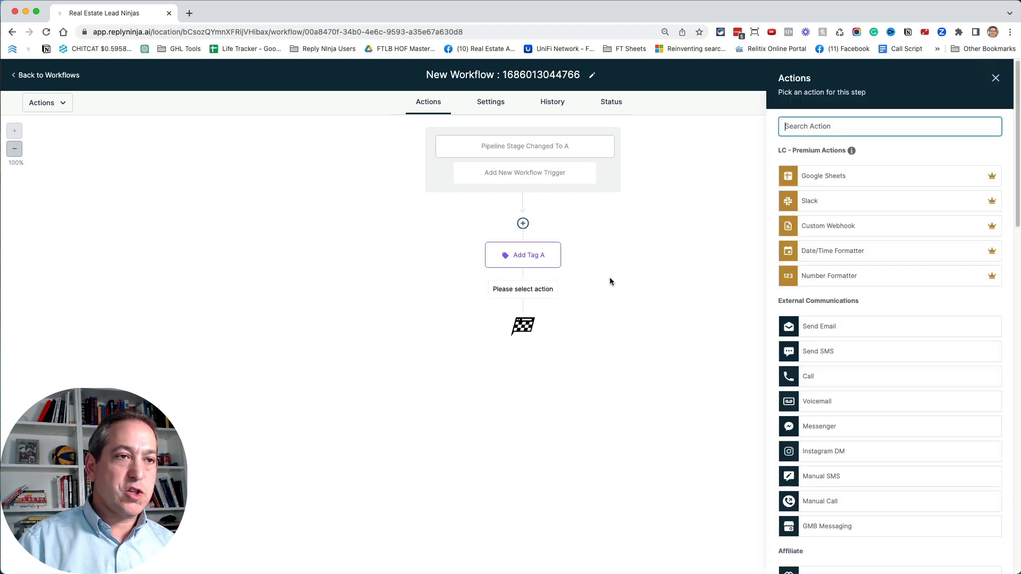
{"action": "type", "text": "re"}
{"action": "left_click", "coordinate": [834, 173]}
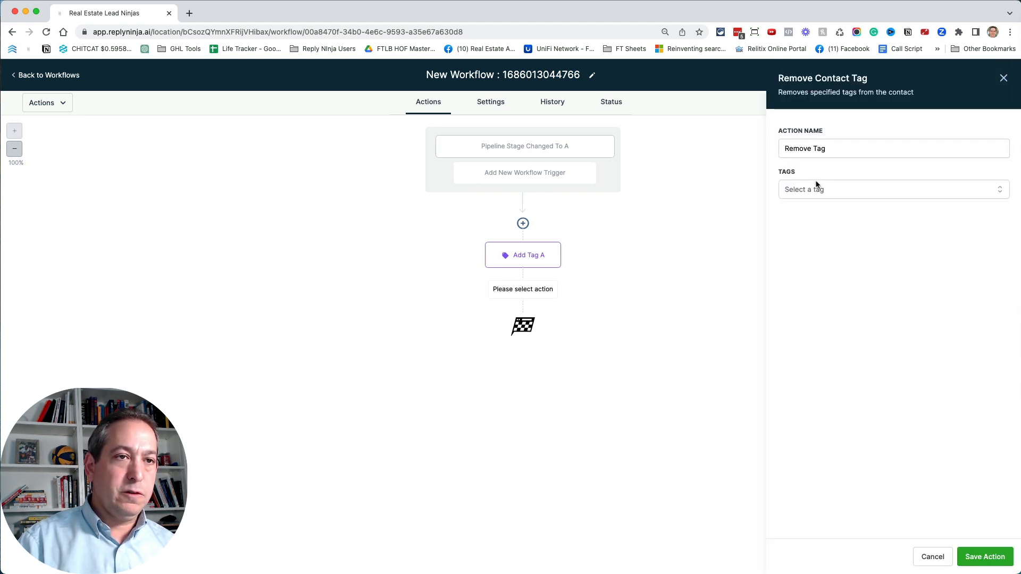
{"action": "left_click", "coordinate": [809, 195]}
{"action": "type", "text": "nee"}
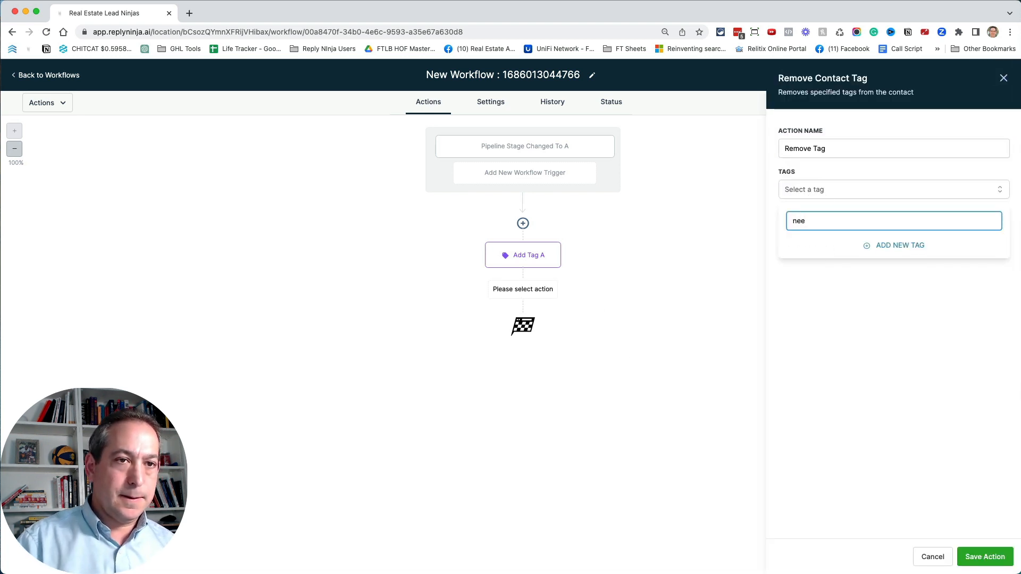
{"action": "left_click", "coordinate": [806, 268]}
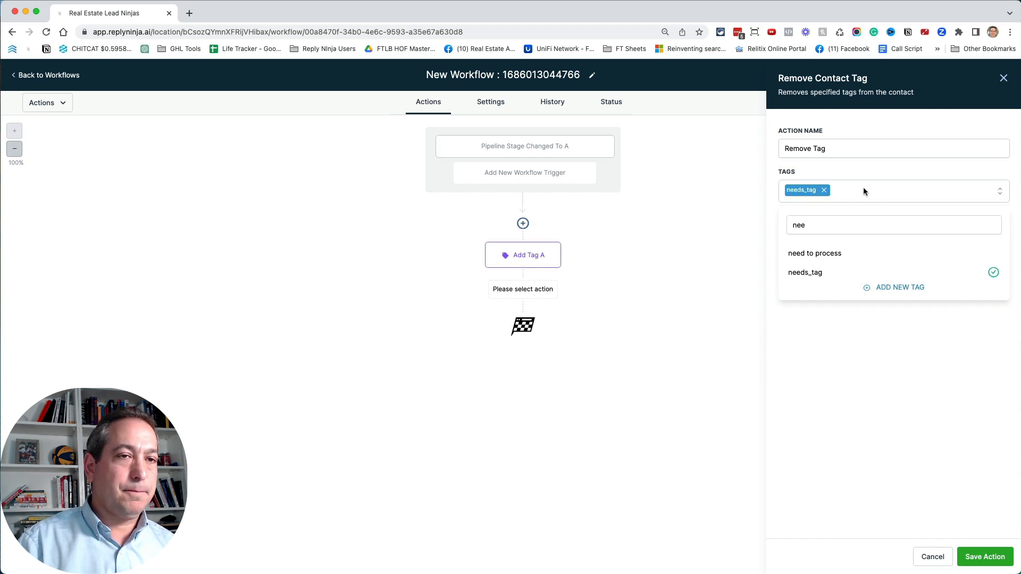
{"action": "left_click", "coordinate": [857, 168]}
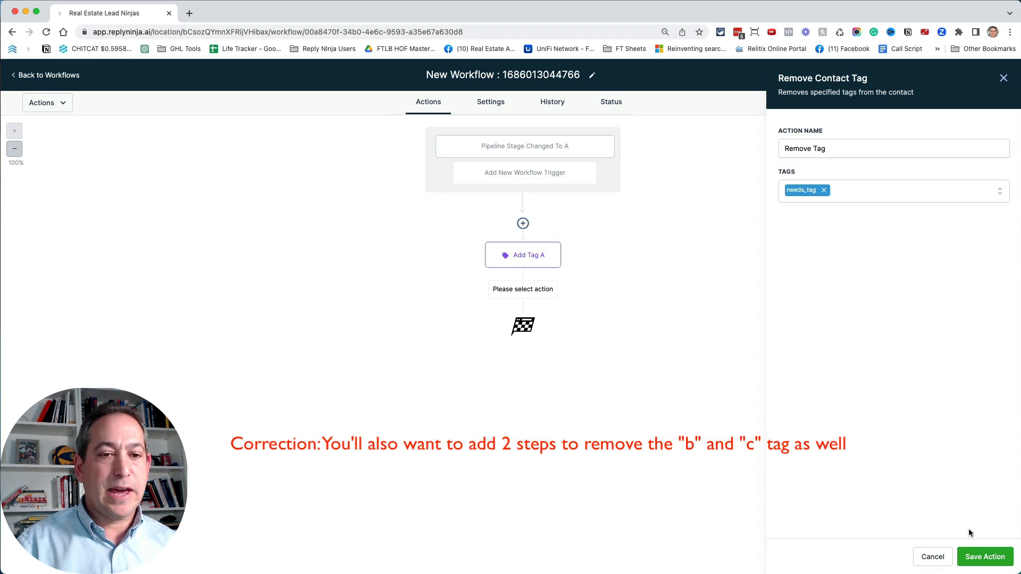
{"action": "left_click", "coordinate": [985, 555]}
- Rename the tag removal action to Remove Tag "needs tag" and save it
{"action": "left_click", "coordinate": [560, 325]}
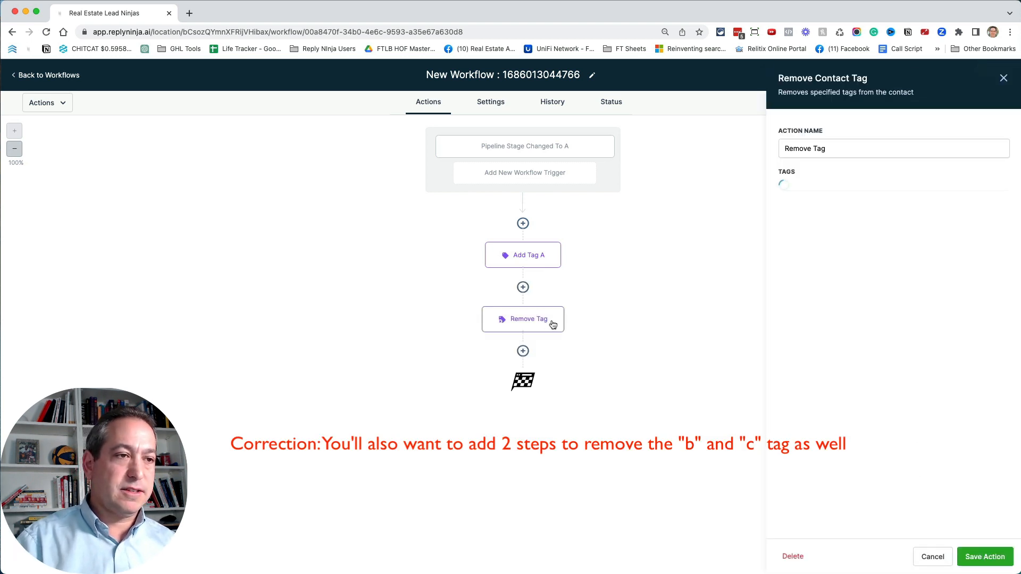
{"action": "left_click", "coordinate": [838, 151]}
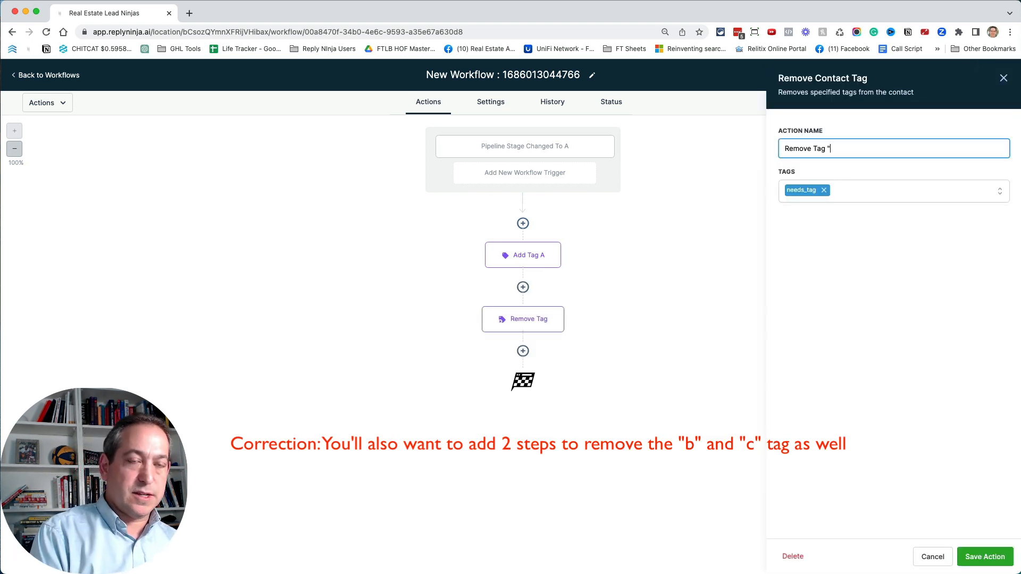
{"action": "type", "text": "\"needs tag\""}
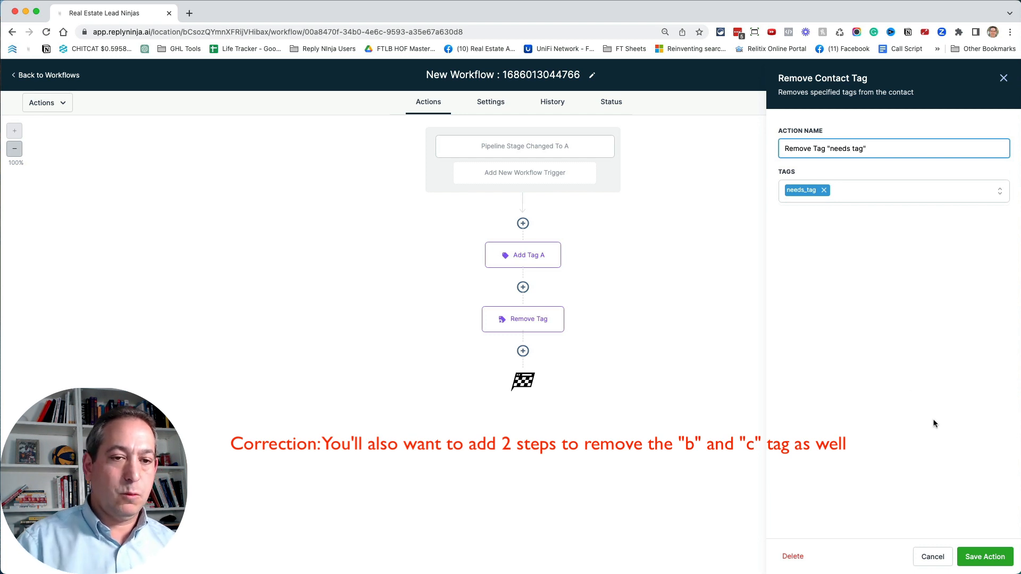
{"action": "left_click", "coordinate": [985, 557]}
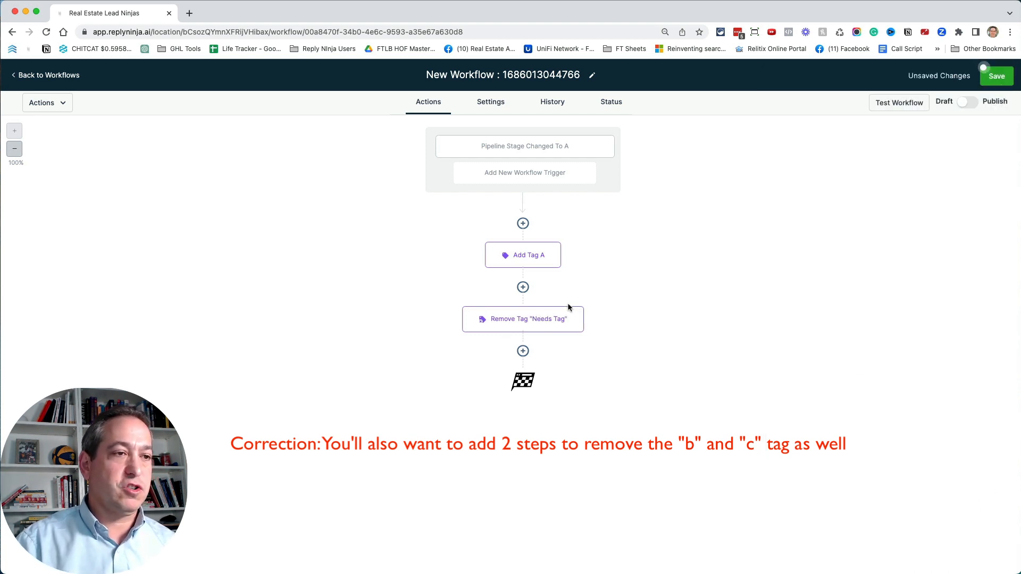
- Publish and save the workflow, and rename it "Moved to A"
{"action": "left_click", "coordinate": [966, 102]}
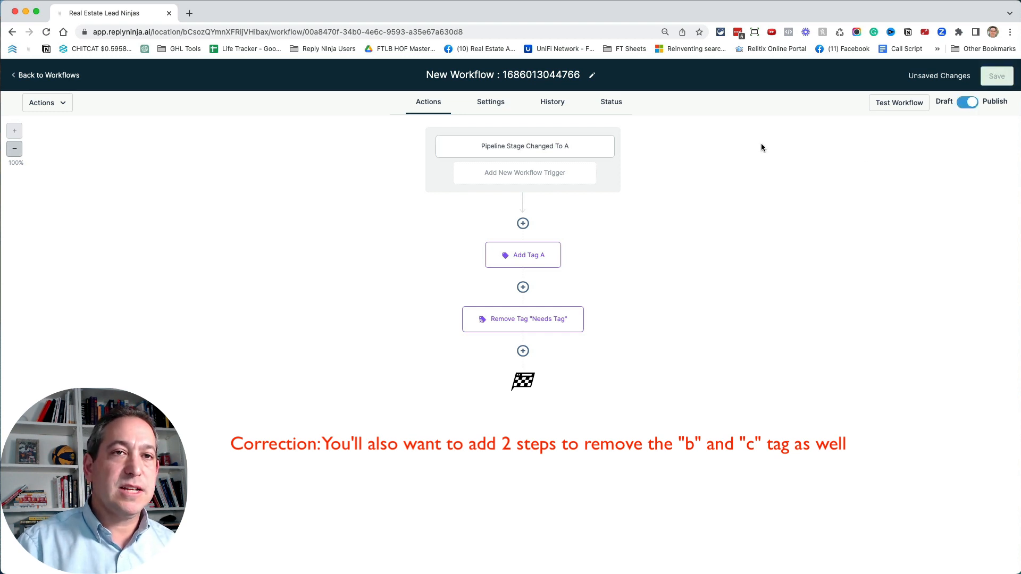
{"action": "left_click", "coordinate": [502, 76]}
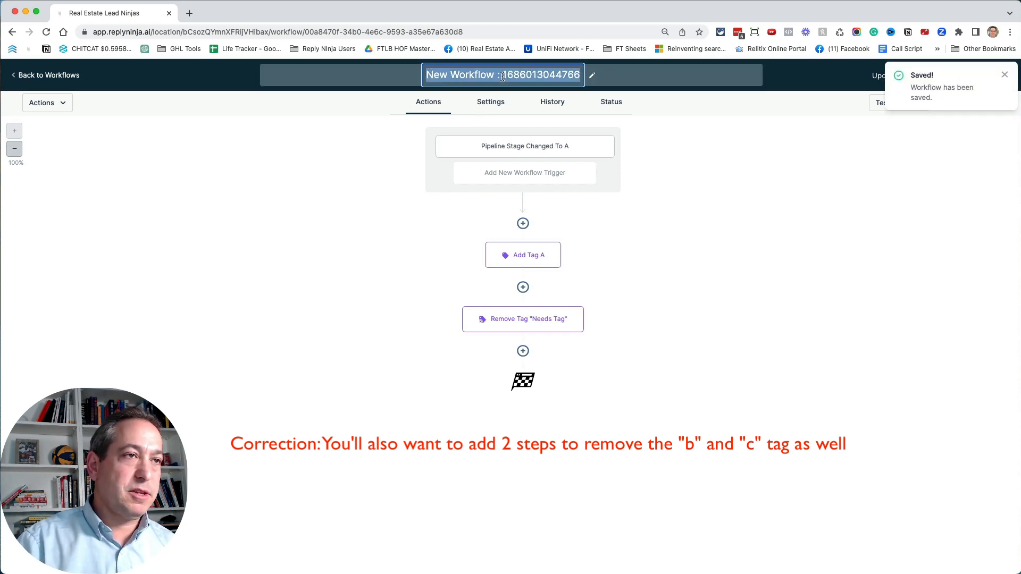
{"action": "type", "text": "Moved to A"}
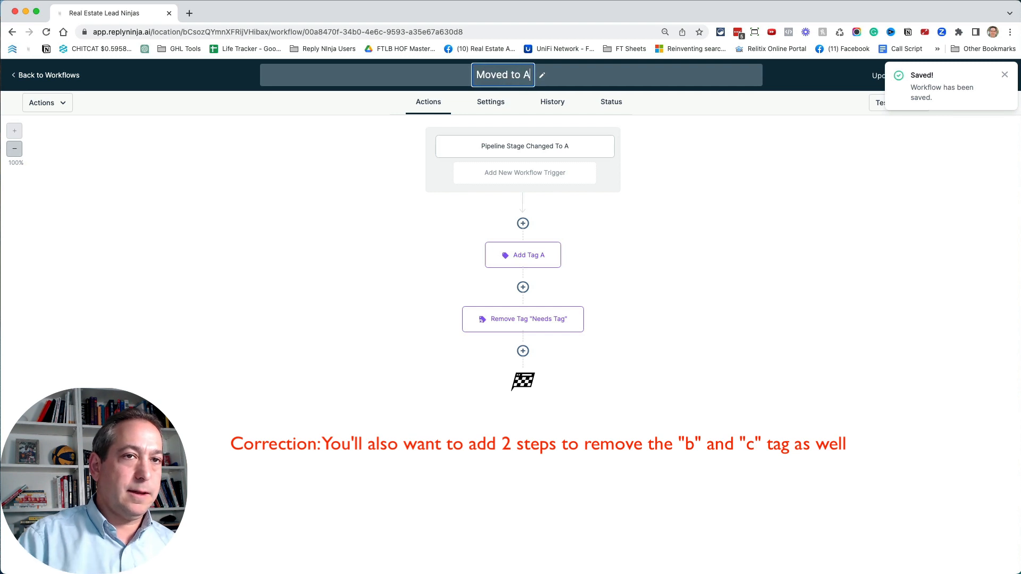
{"action": "left_click", "coordinate": [669, 143]}
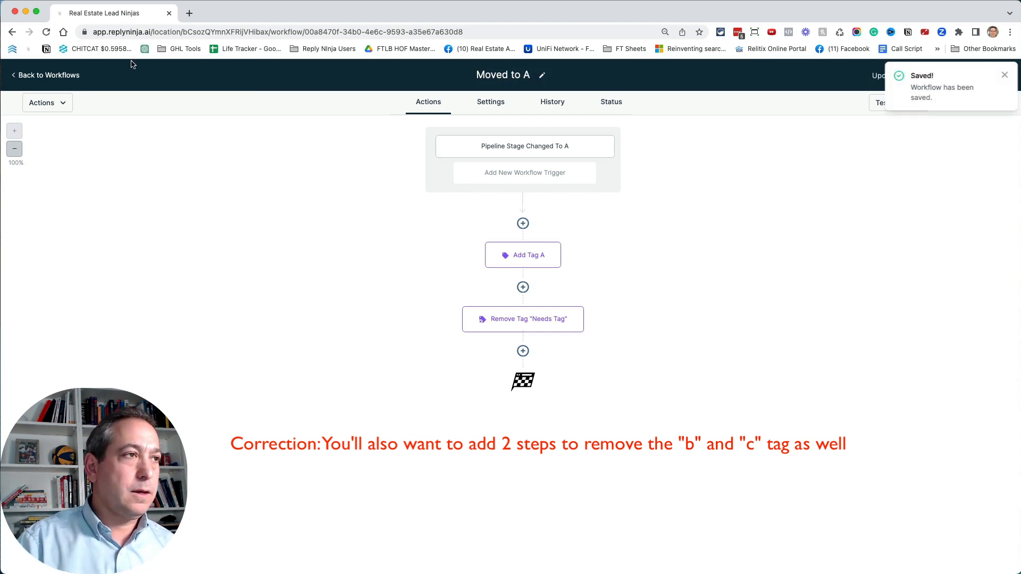
- Return to the workflow list and duplicate the Moved to A workflow as "Moved to B"
{"action": "left_click", "coordinate": [60, 77]}
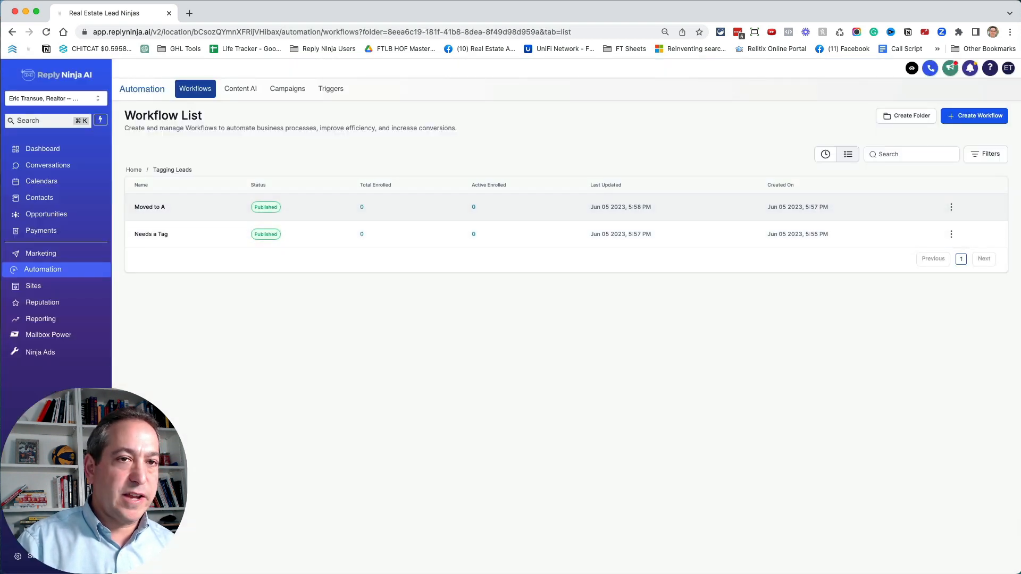
{"action": "left_click", "coordinate": [952, 206]}
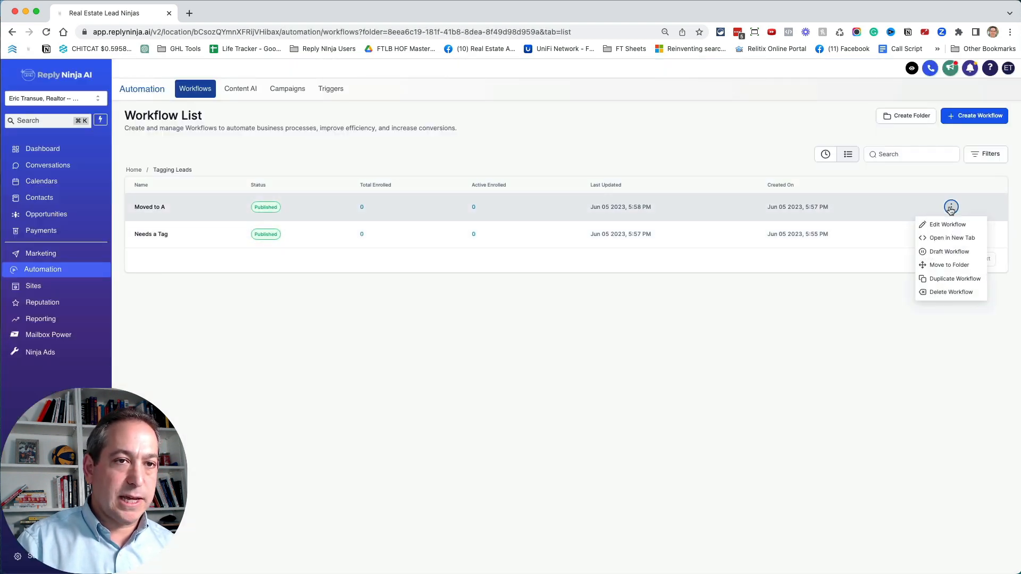
{"action": "left_click", "coordinate": [956, 279]}
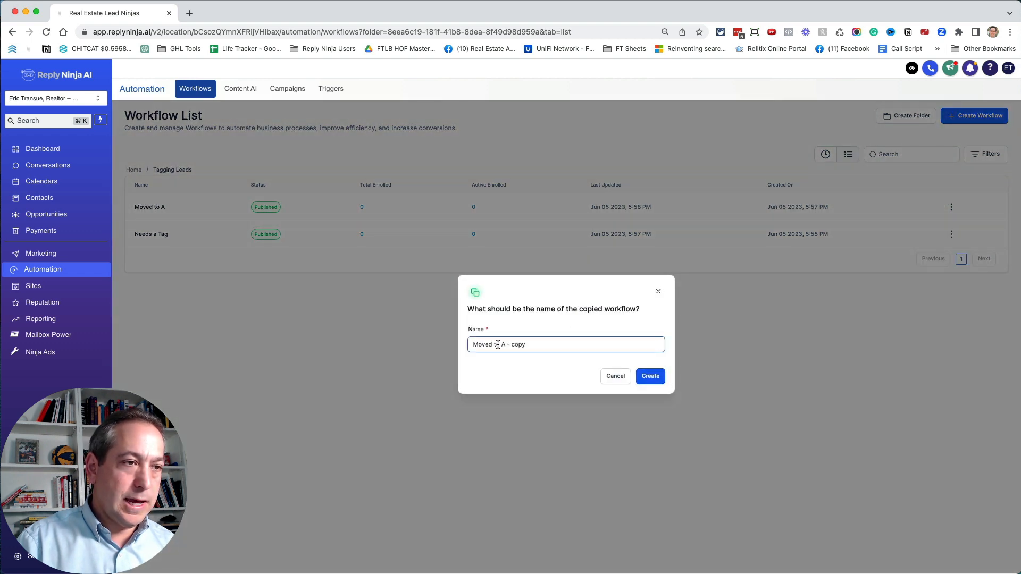
{"action": "left_click_drag", "start_coordinate": [503, 344], "coordinate": [572, 342]}
{"action": "type", "text": "B"}
{"action": "left_click", "coordinate": [651, 376]}
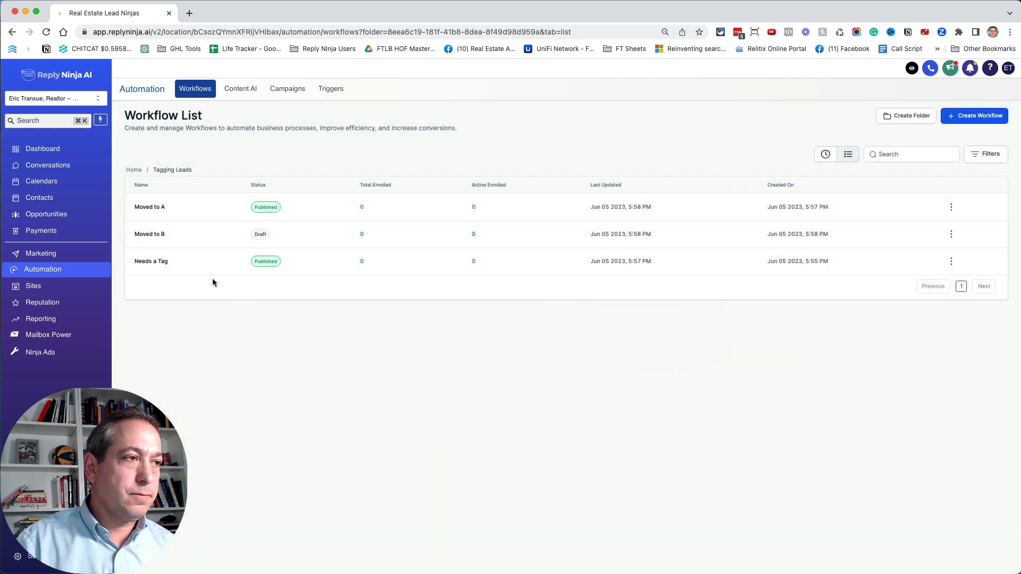
- In the Moved to B workflow, rename the trigger "Pipeline Stage Changed to B", set its pipeline stage filter to B, and save it
{"action": "left_click", "coordinate": [143, 234]}
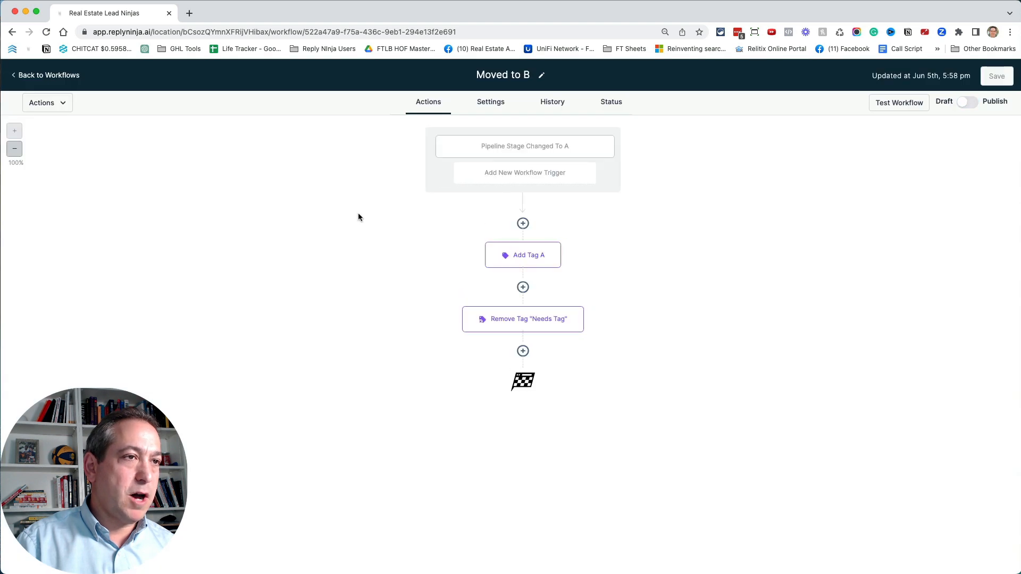
{"action": "left_click", "coordinate": [523, 150]}
{"action": "double_click", "coordinate": [685, 198]}
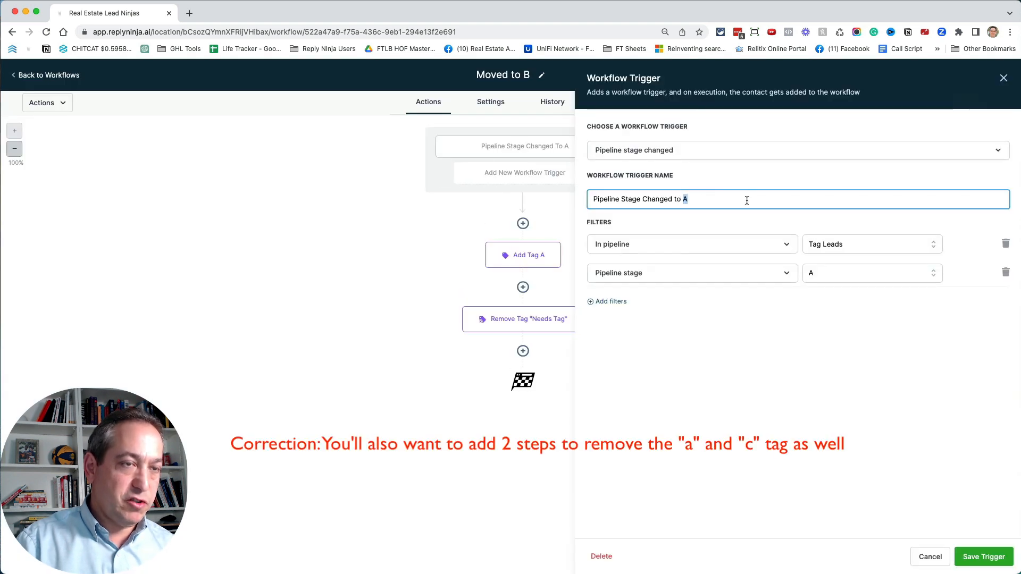
{"action": "type", "text": "B"}
{"action": "left_click", "coordinate": [851, 279]}
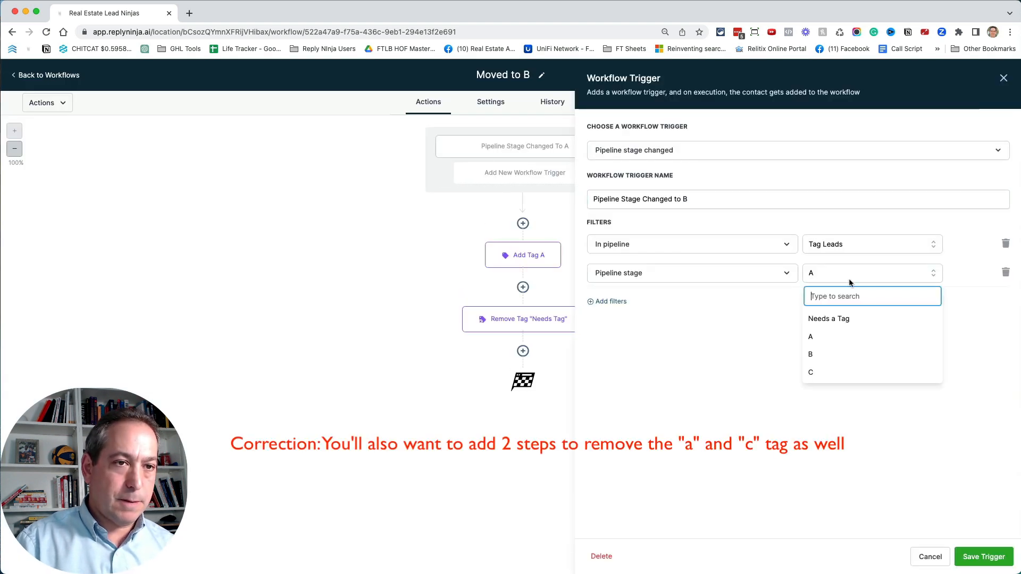
{"action": "left_click", "coordinate": [830, 349]}
{"action": "left_click", "coordinate": [973, 556]}
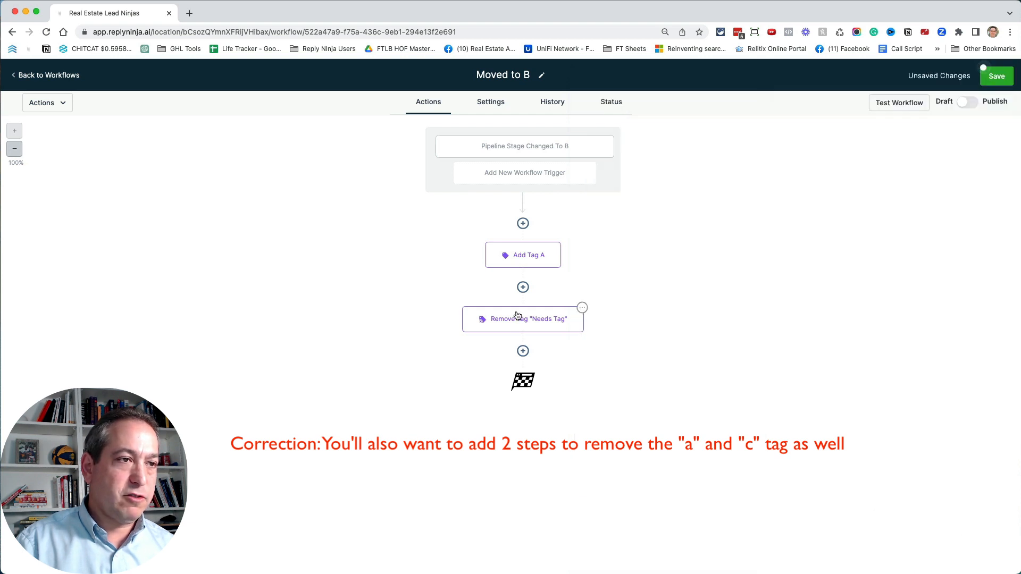
- Rename the Add Tag A action "Add Tag B", replace its tag with "b", and save the action
{"action": "left_click", "coordinate": [538, 255]}
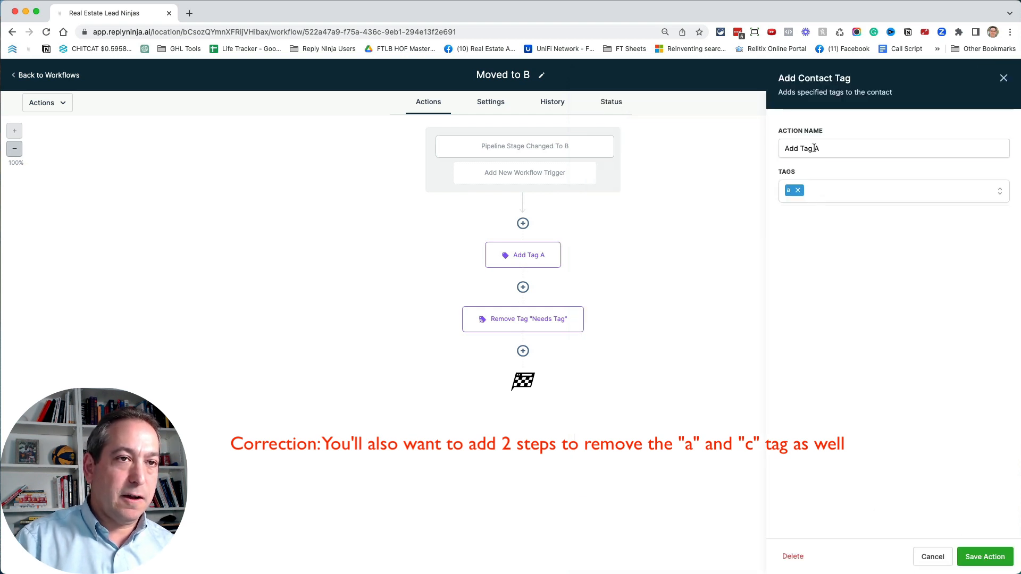
{"action": "double_click", "coordinate": [816, 148]}
{"action": "left_click", "coordinate": [798, 192]}
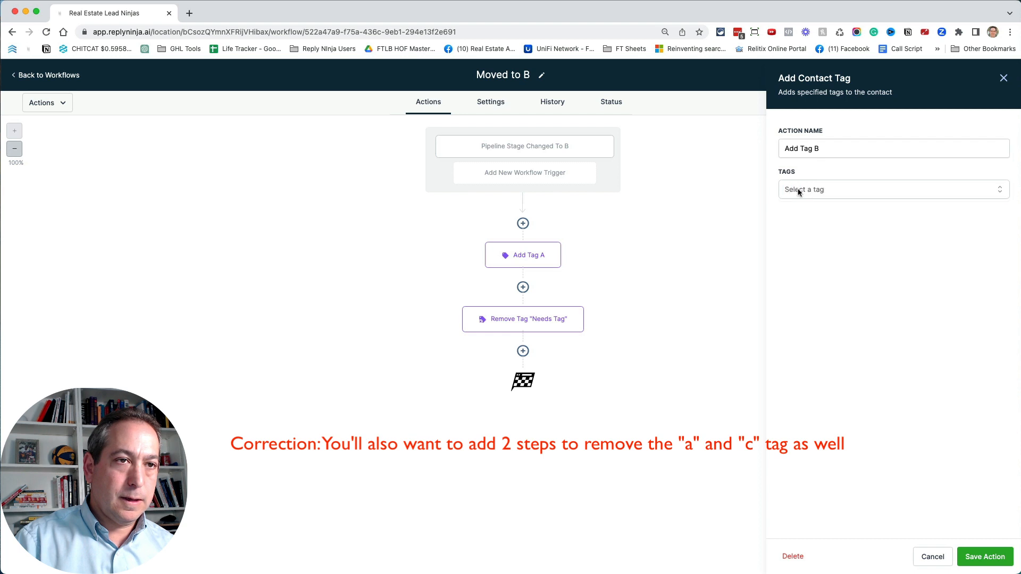
{"action": "left_click", "coordinate": [800, 192]}
{"action": "type", "text": "b"}
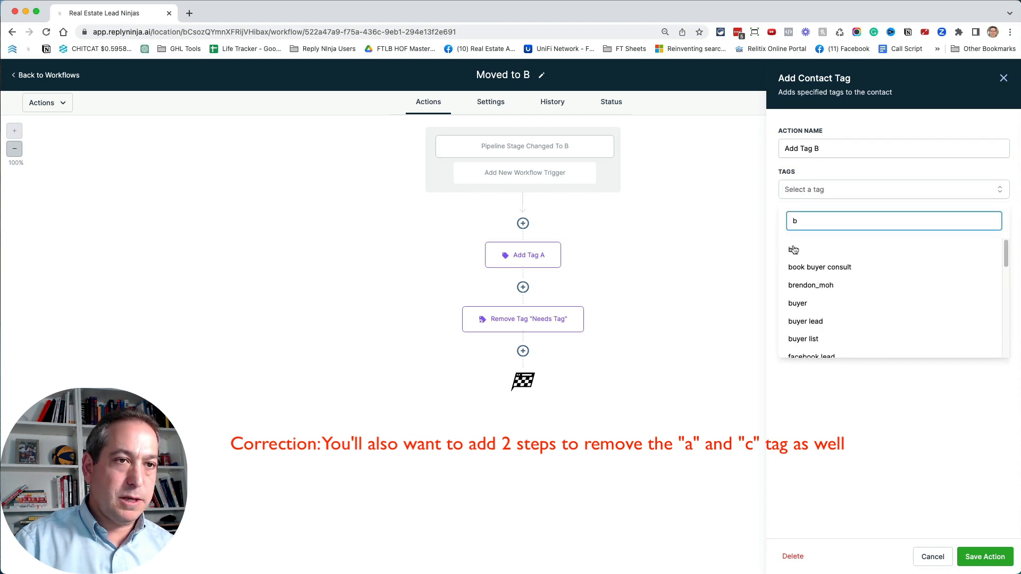
{"action": "left_click", "coordinate": [792, 252]}
{"action": "left_click", "coordinate": [984, 556]}
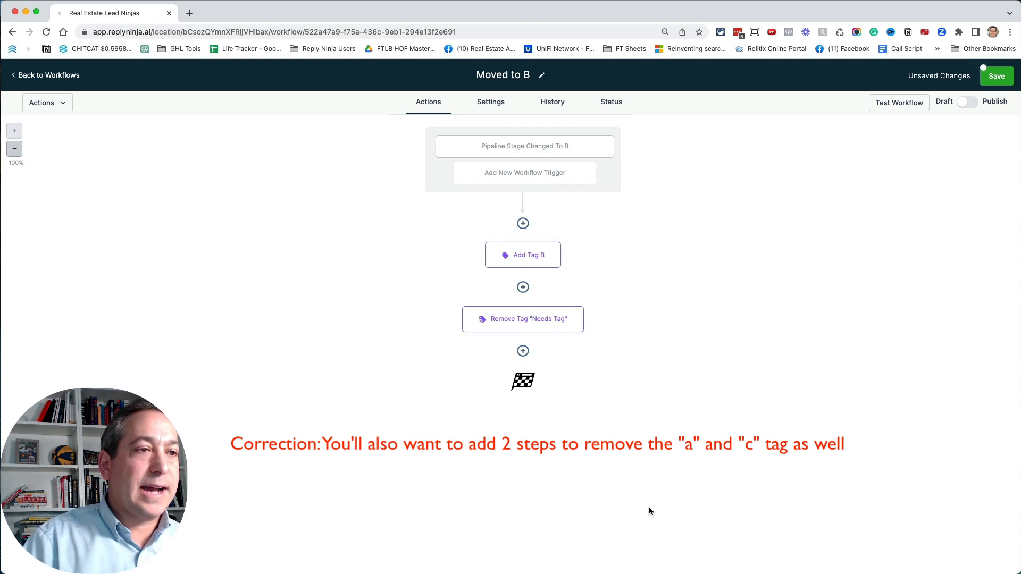
- Publish the Moved to B workflow and save it
{"action": "left_click", "coordinate": [968, 103]}
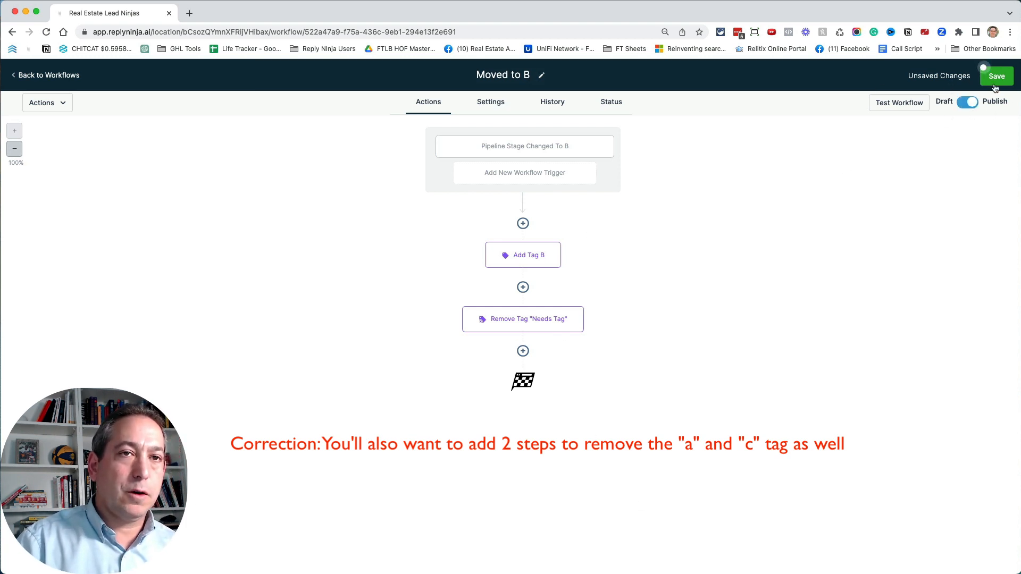
{"action": "left_click", "coordinate": [996, 81]}
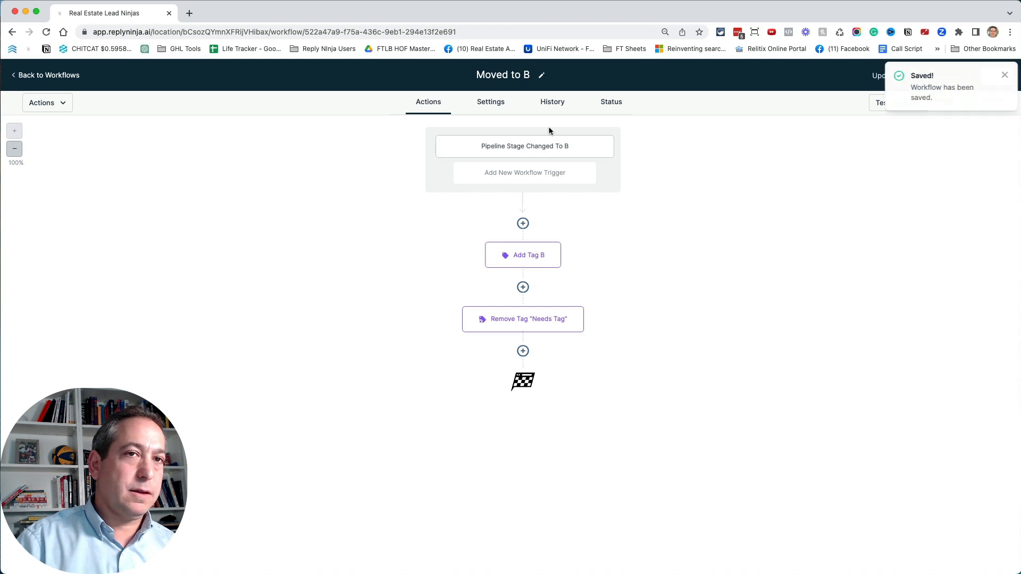
{"action": "left_click", "coordinate": [1005, 77]}
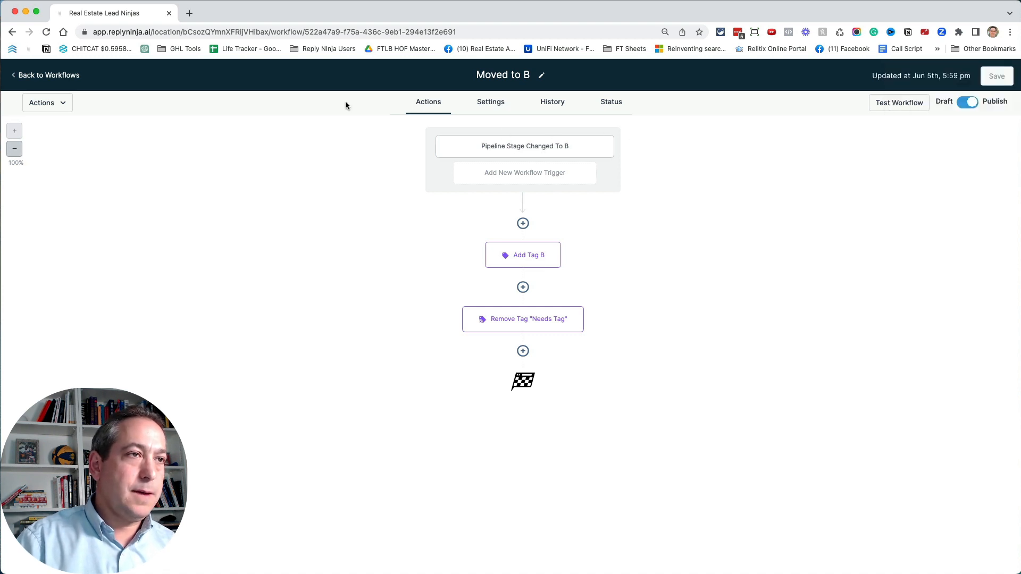
- Turn on Allow Multiple in the Moved to B workflow's settings and save the workflow
{"action": "left_click", "coordinate": [496, 105]}
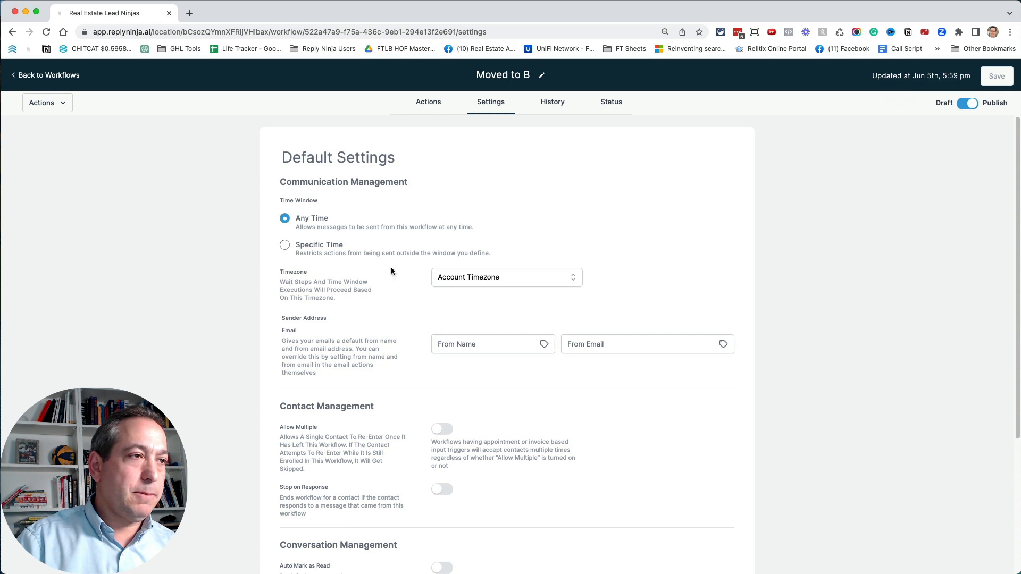
{"action": "scroll", "coordinate": [373, 271], "scroll_direction": "down", "scroll_amount": 3}
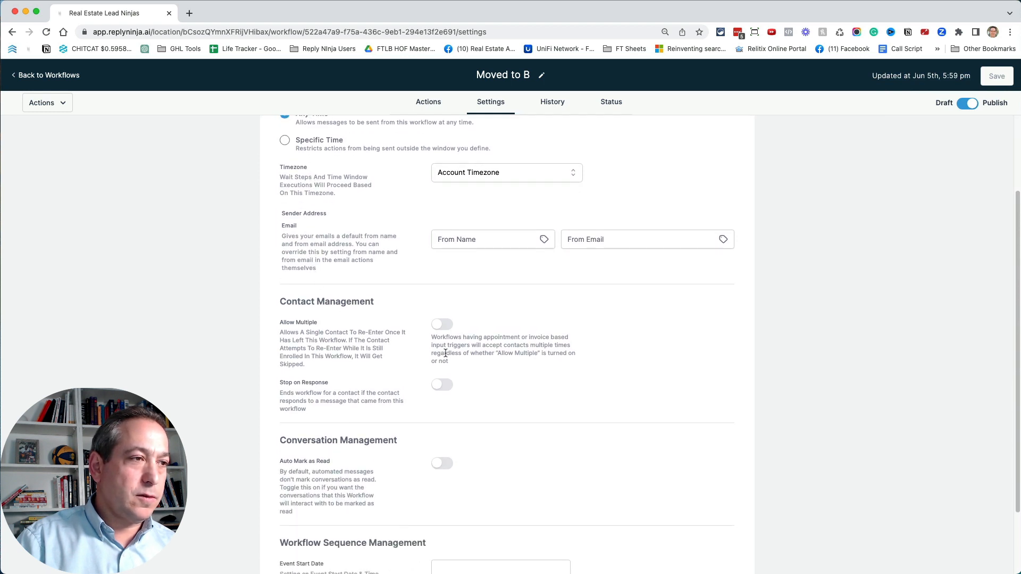
{"action": "left_click", "coordinate": [442, 324]}
{"action": "scroll", "coordinate": [458, 341], "scroll_direction": "up", "scroll_amount": 3}
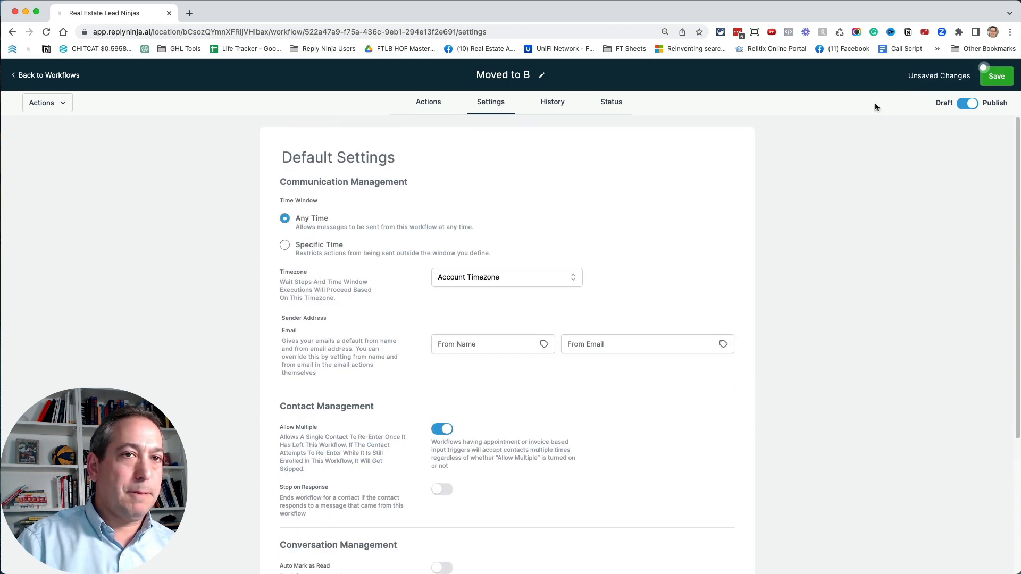
{"action": "left_click", "coordinate": [986, 85]}
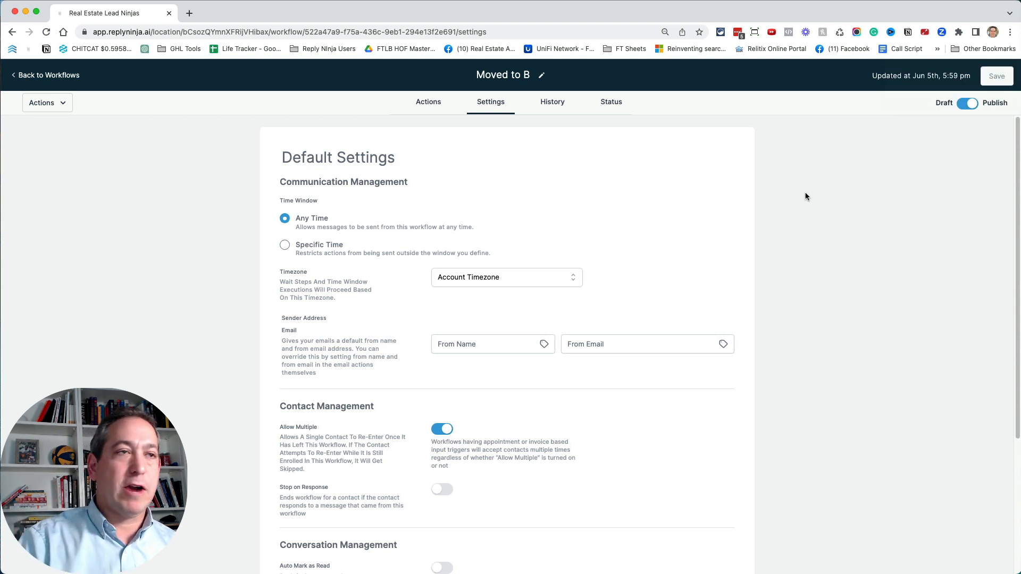
- Open the Moved to A workflow from the workflow list, turn on Allow Multiple in its settings, and save it
{"action": "left_click", "coordinate": [68, 77]}
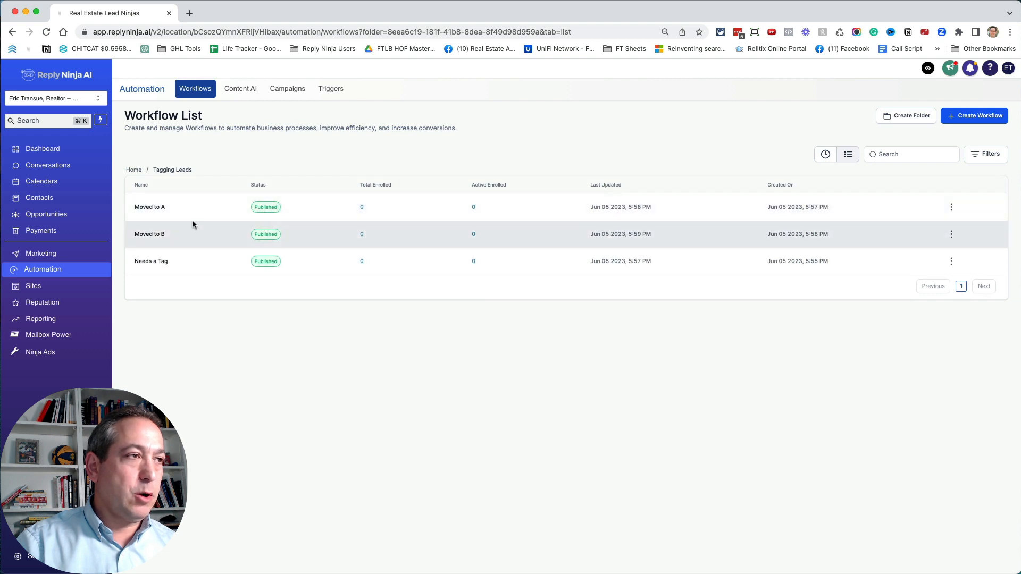
{"action": "left_click", "coordinate": [161, 208]}
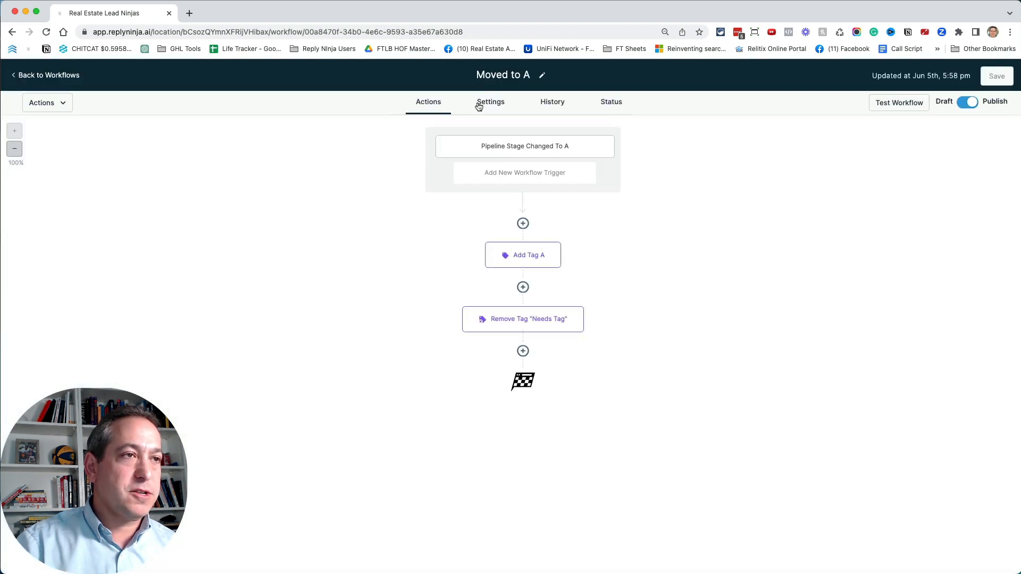
{"action": "left_click", "coordinate": [478, 107]}
{"action": "left_click", "coordinate": [441, 423]}
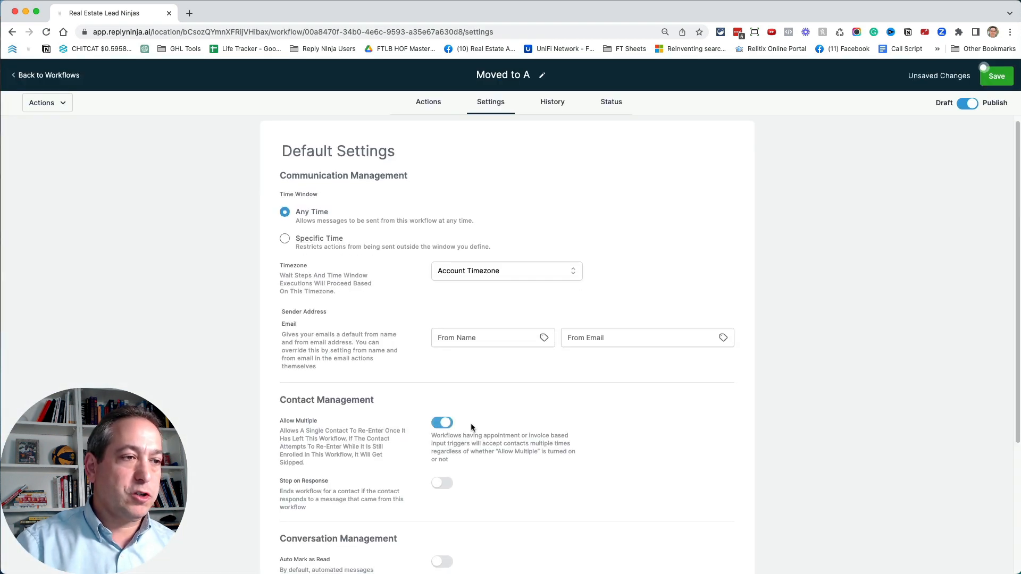
{"action": "left_click", "coordinate": [995, 76]}
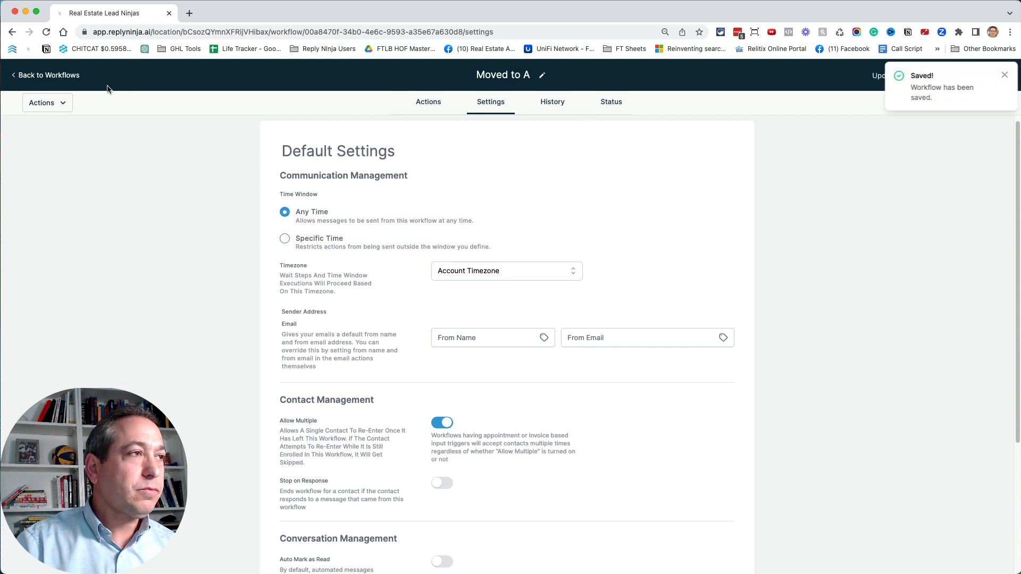
- Return to the workflow list and duplicate the Moved to B workflow as "Moved to C"
{"action": "left_click", "coordinate": [66, 77]}
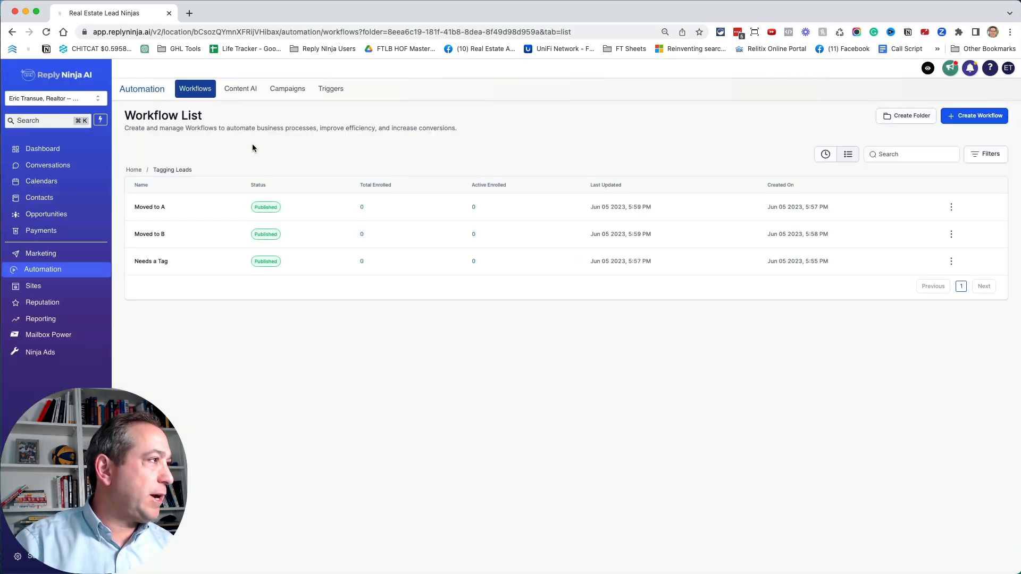
{"action": "left_click", "coordinate": [951, 235]}
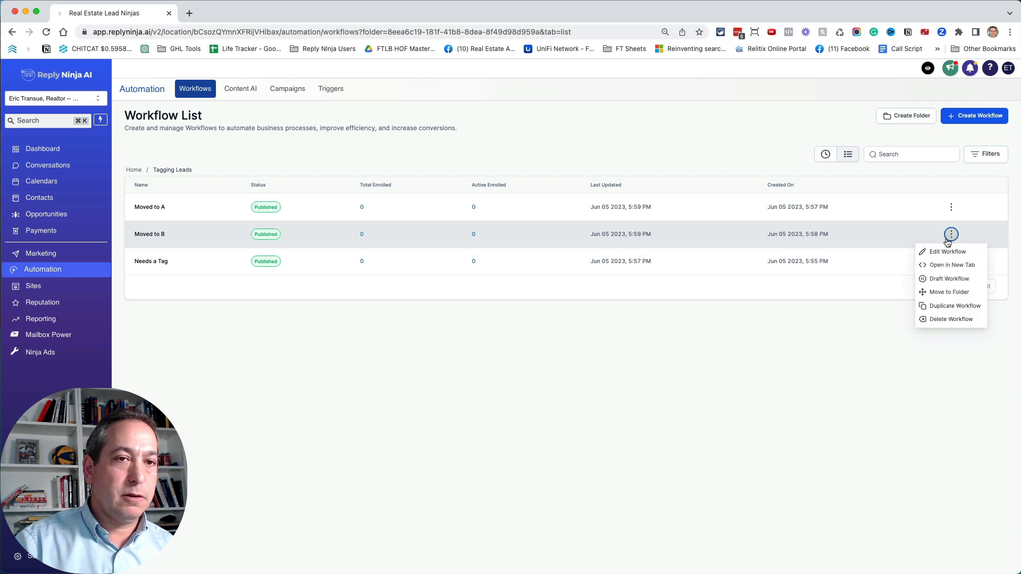
{"action": "left_click", "coordinate": [965, 308]}
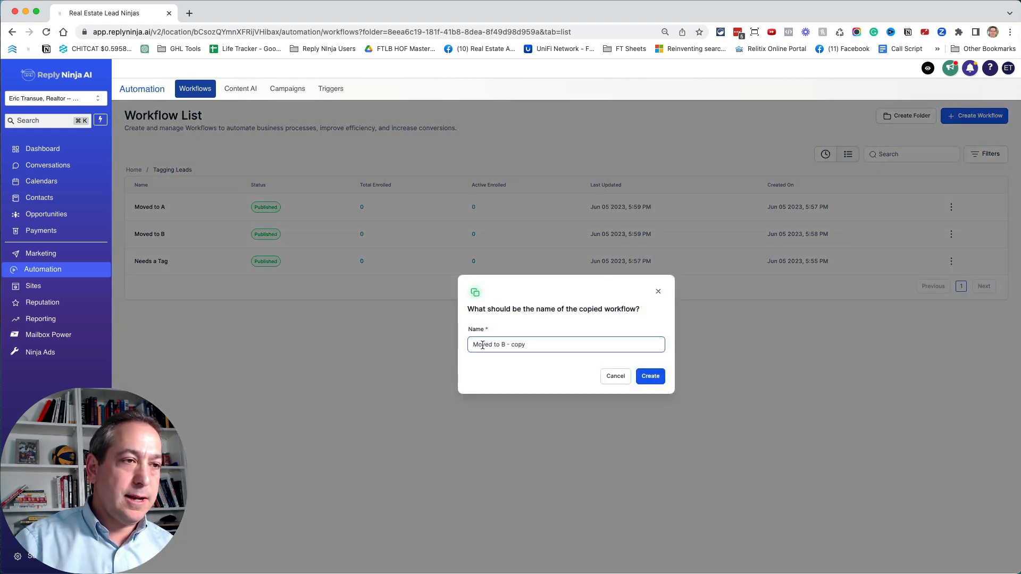
{"action": "left_click_drag", "start_coordinate": [502, 344], "coordinate": [635, 346]}
{"action": "type", "text": "C"}
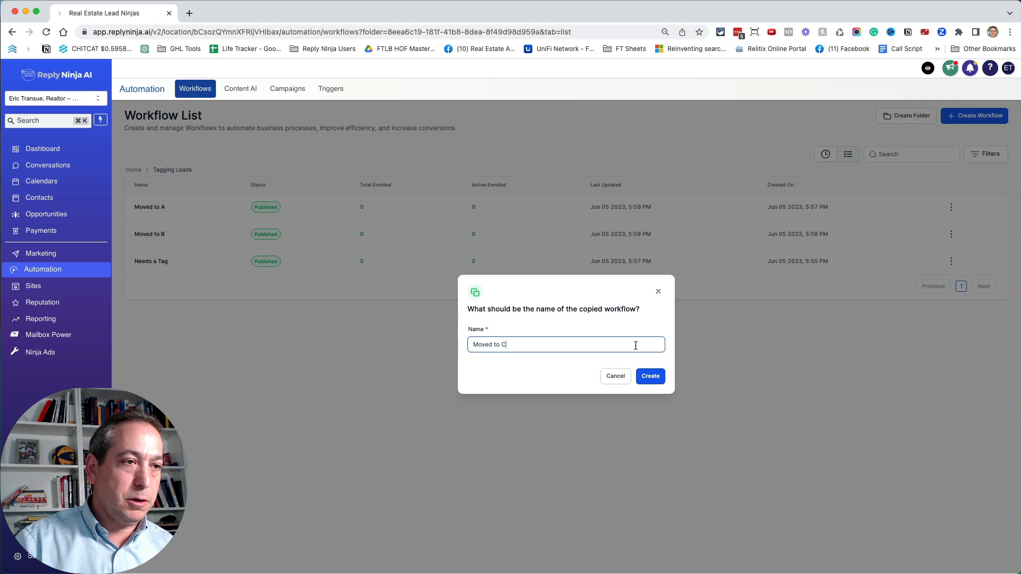
{"action": "left_click", "coordinate": [663, 376]}
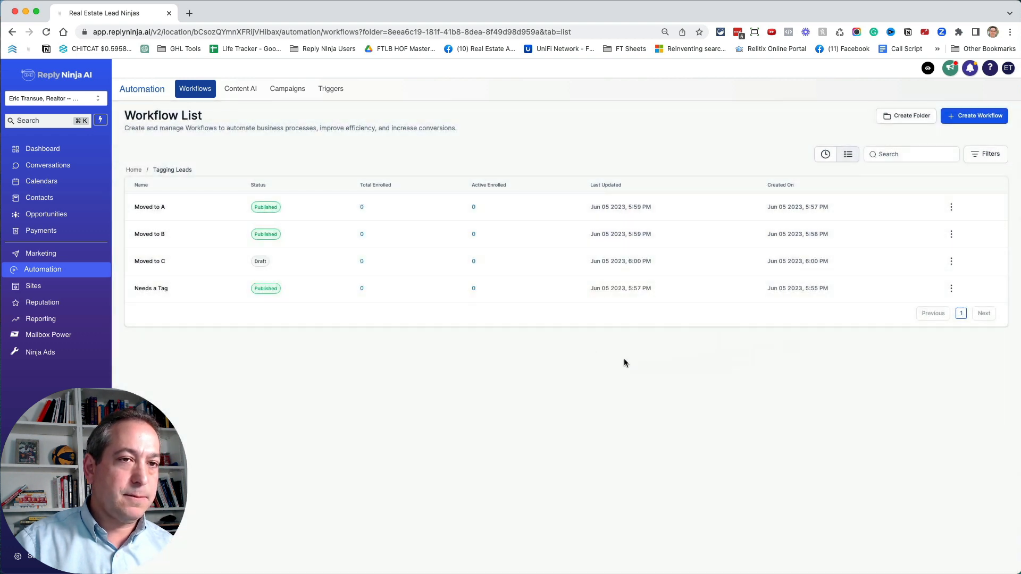
- In the Moved to C workflow, rename the trigger "Pipeline Stage Changed to C", set its pipeline stage filter to C, and save it
{"action": "left_click", "coordinate": [150, 261]}
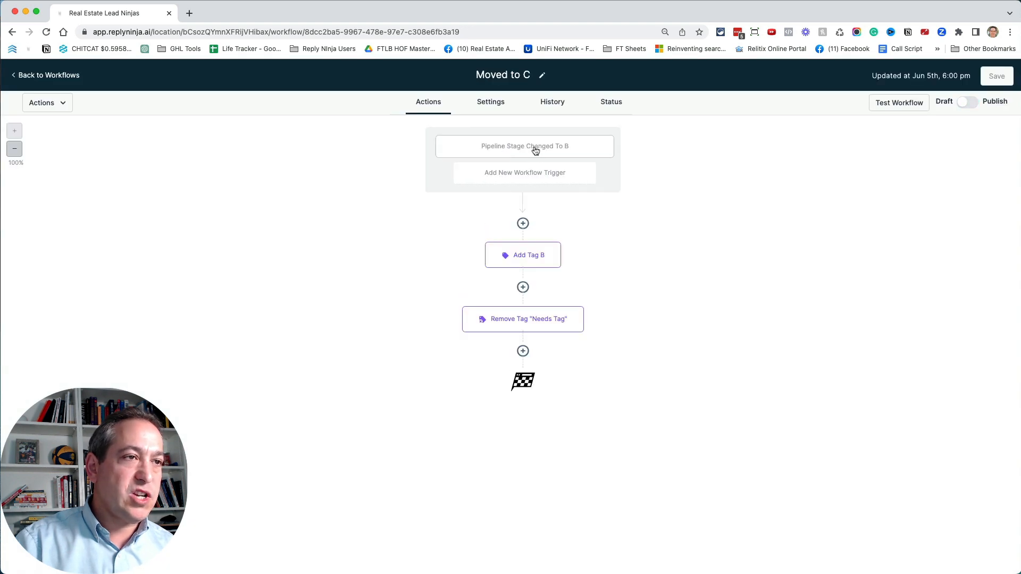
{"action": "left_click", "coordinate": [534, 148]}
{"action": "left_click", "coordinate": [685, 200]}
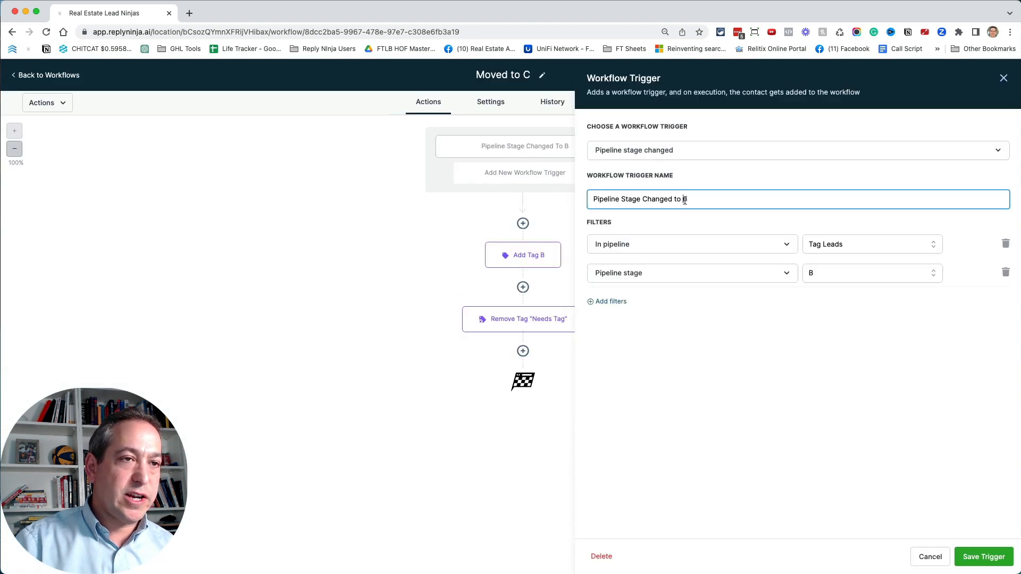
{"action": "type", "text": "C"}
{"action": "left_click", "coordinate": [864, 275]}
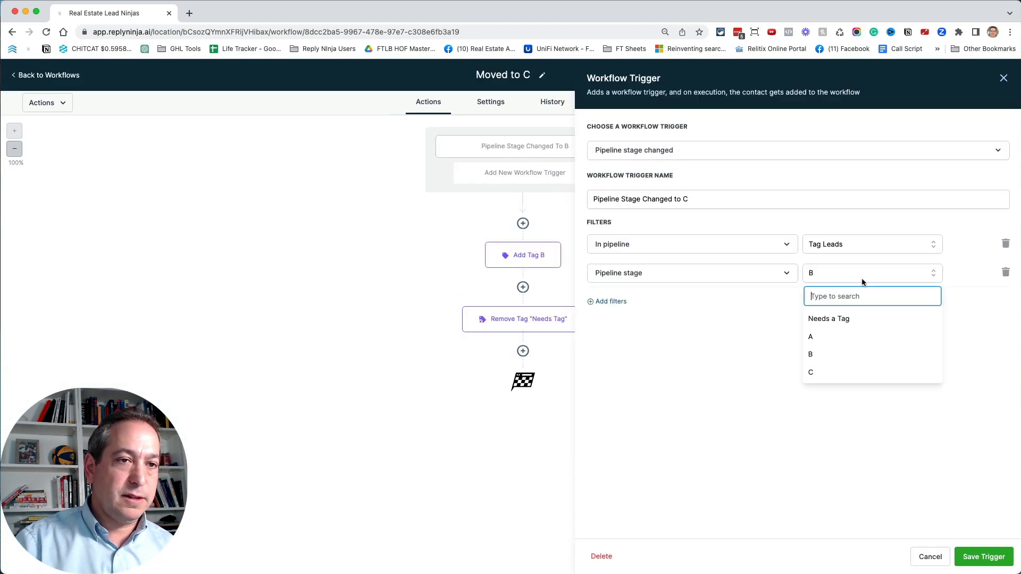
{"action": "left_click", "coordinate": [805, 375]}
{"action": "left_click", "coordinate": [983, 557]}
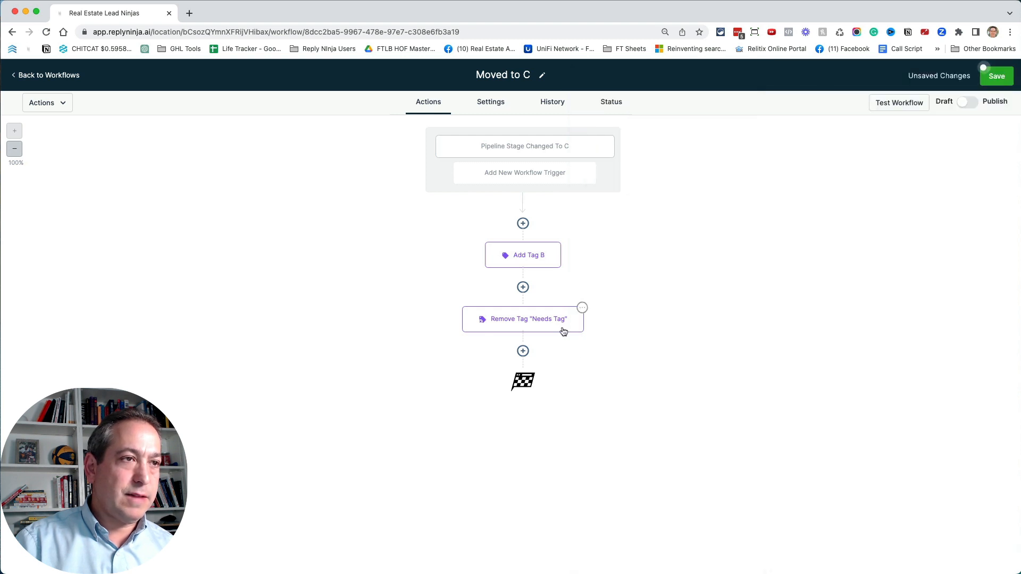
- Rename the Add Tag B action "Add Tag C", replace its tag with "c", and save the action
{"action": "left_click", "coordinate": [538, 258]}
{"action": "left_click_drag", "start_coordinate": [812, 148], "coordinate": [825, 150]}
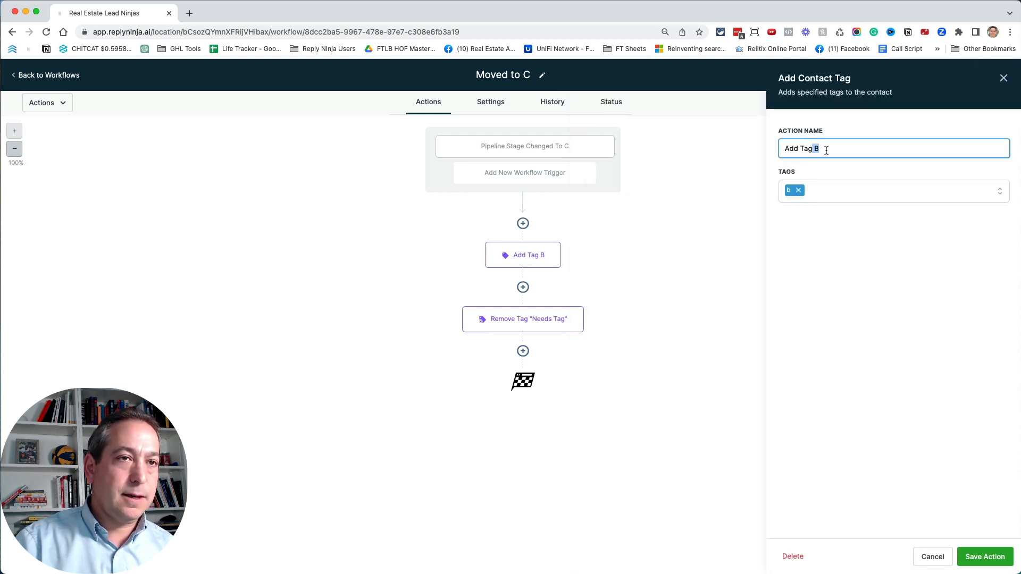
{"action": "type", "text": "C"}
{"action": "key", "text": "BackSpace"}
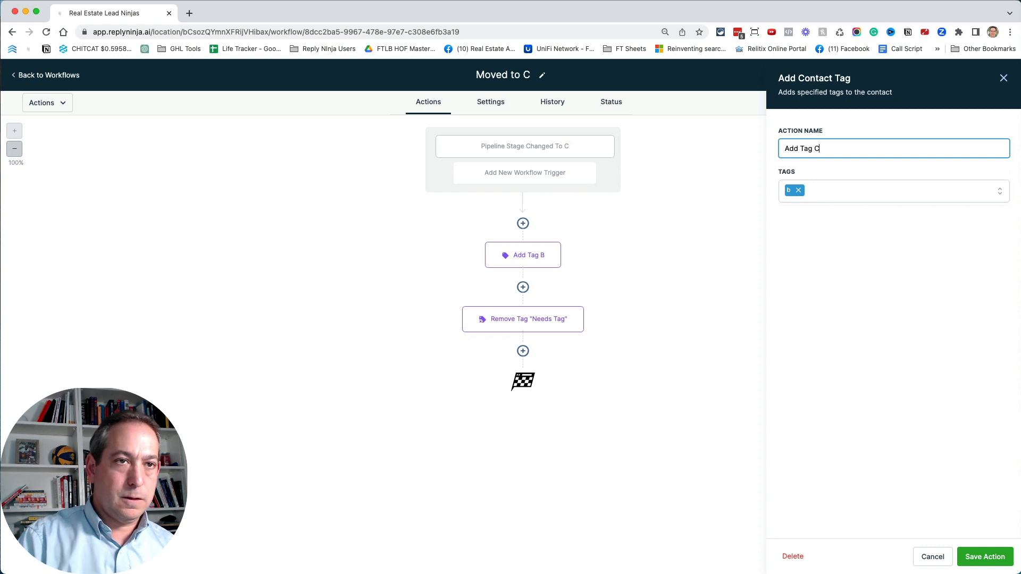
{"action": "type", "text": "C"}
{"action": "left_click", "coordinate": [798, 191]}
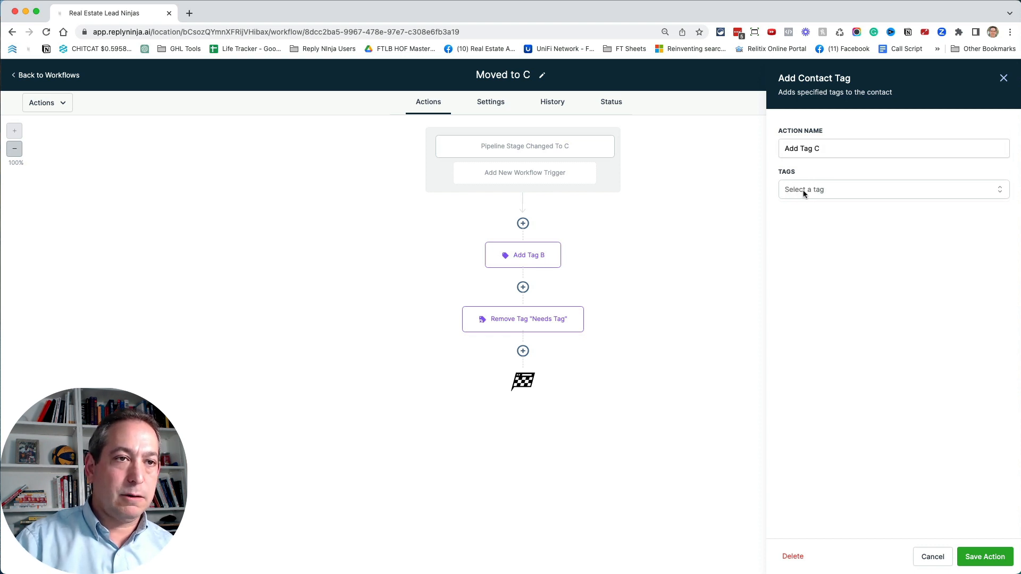
{"action": "left_click", "coordinate": [804, 191]}
{"action": "type", "text": "c"}
{"action": "left_click", "coordinate": [815, 291]}
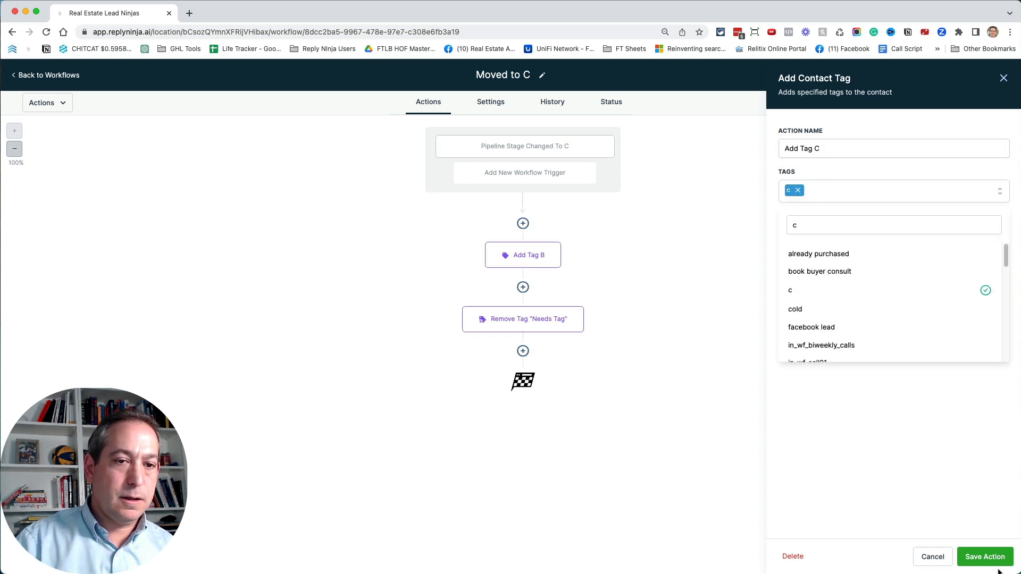
{"action": "left_click", "coordinate": [985, 557]}
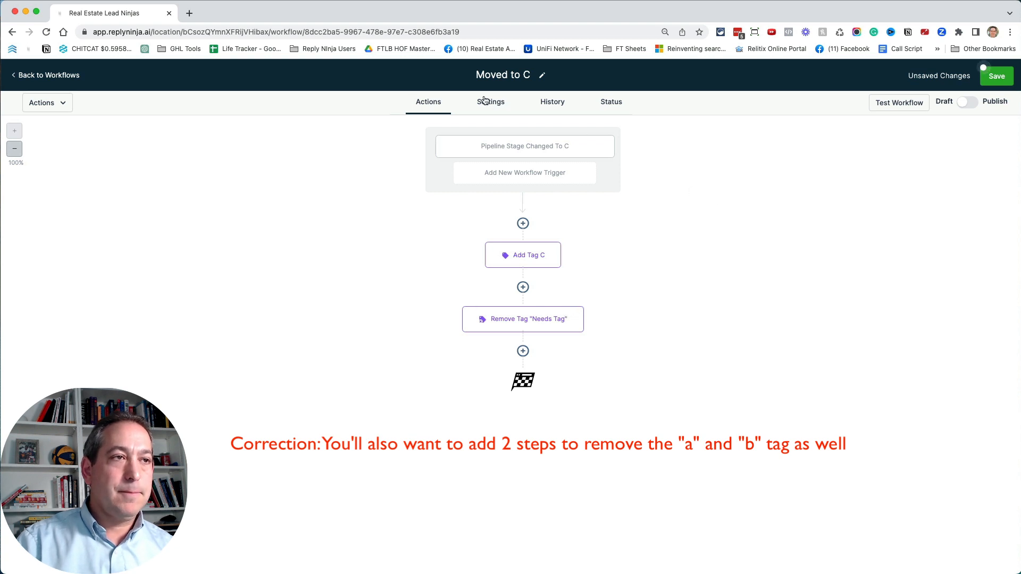
- Check the Moved to C workflow's Allow Multiple setting, then publish and save the workflow and return to the workflow list
{"action": "left_click", "coordinate": [499, 104]}
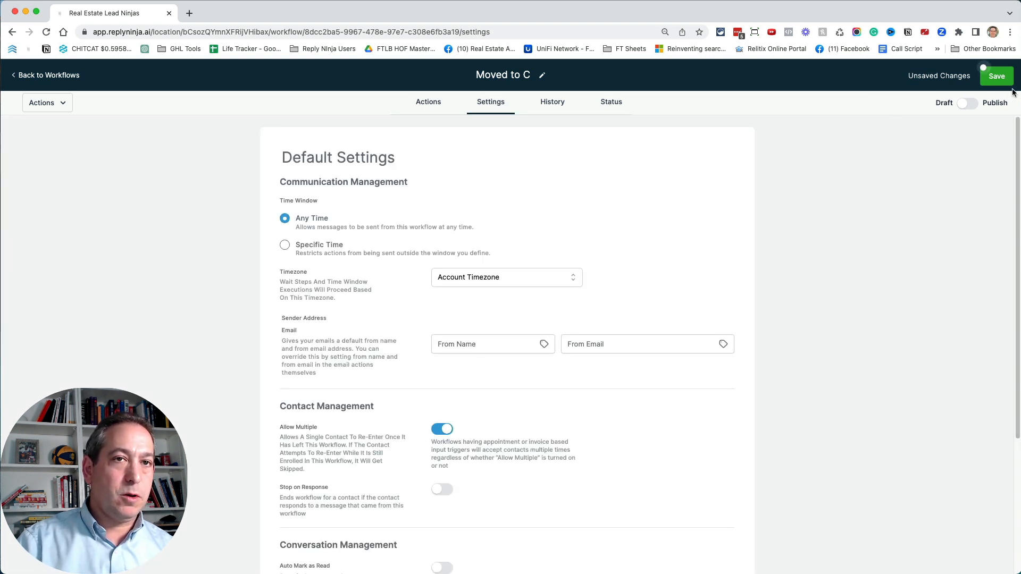
{"action": "left_click", "coordinate": [965, 108]}
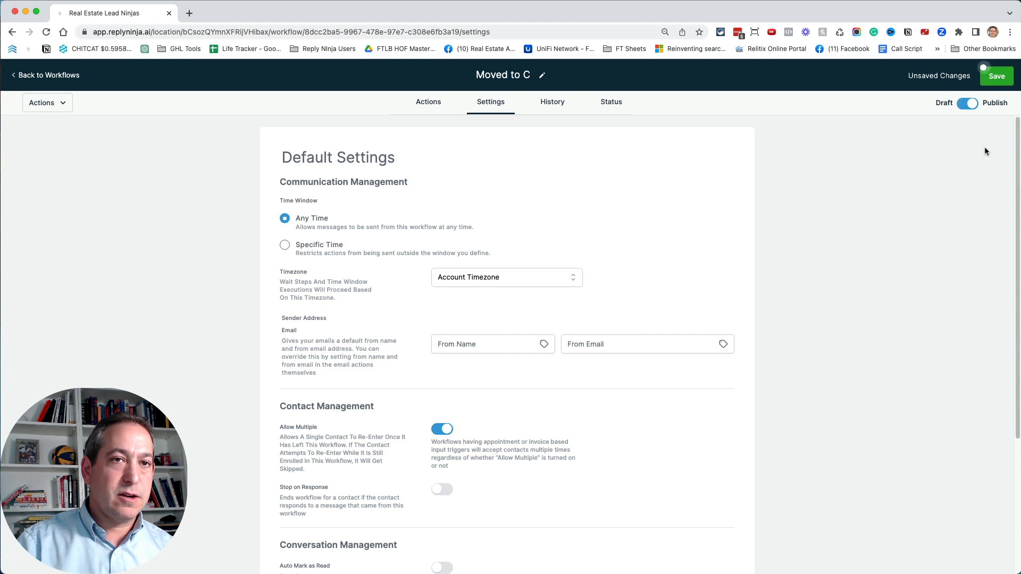
{"action": "left_click", "coordinate": [1009, 86]}
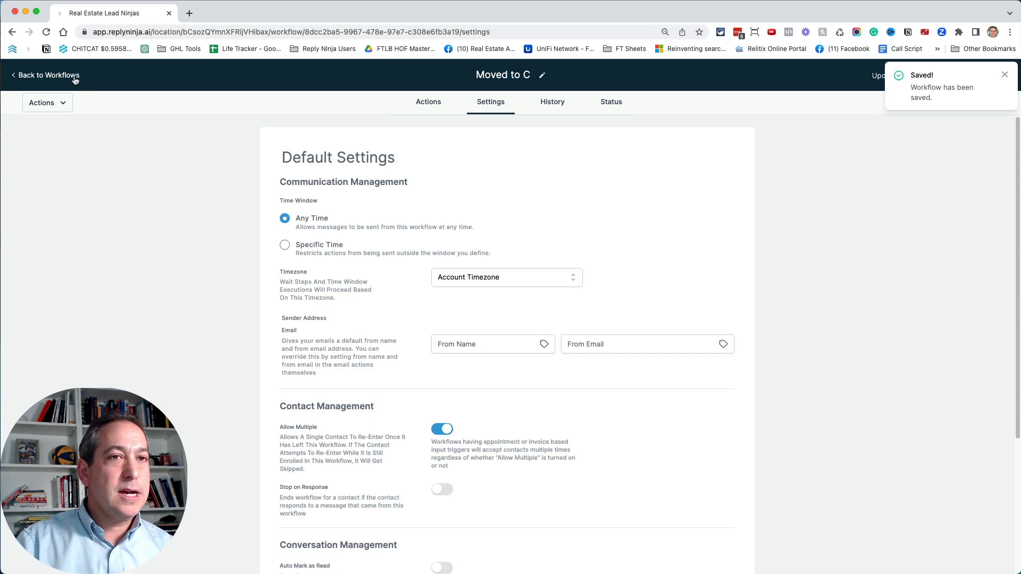
{"action": "left_click", "coordinate": [49, 75]}
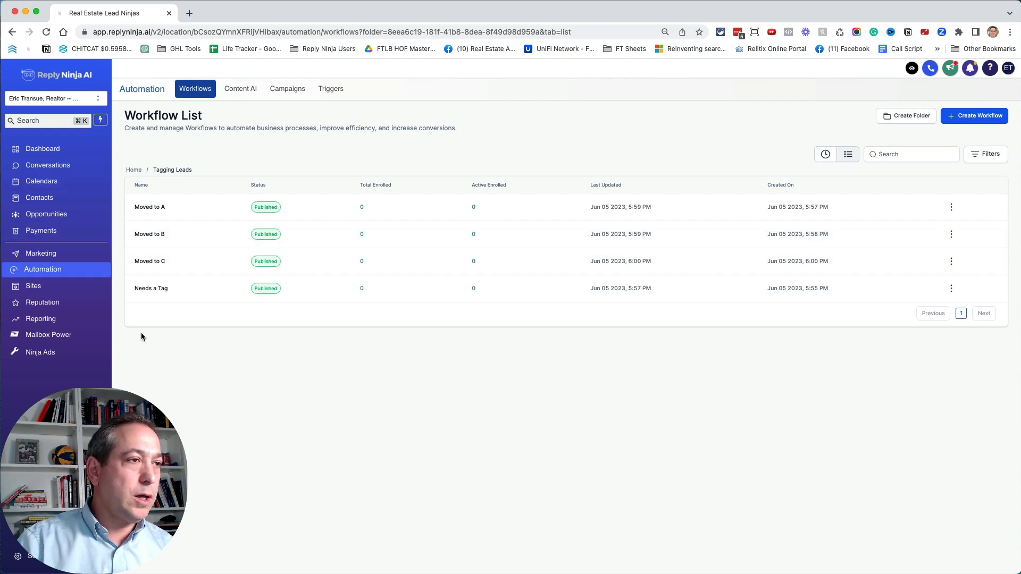
- Tag all contacts in the Demo smart list with needs_tag, using the action description "Adding needs_tag for demo video", and open the Needs Tag smart list
{"action": "left_click", "coordinate": [52, 204]}
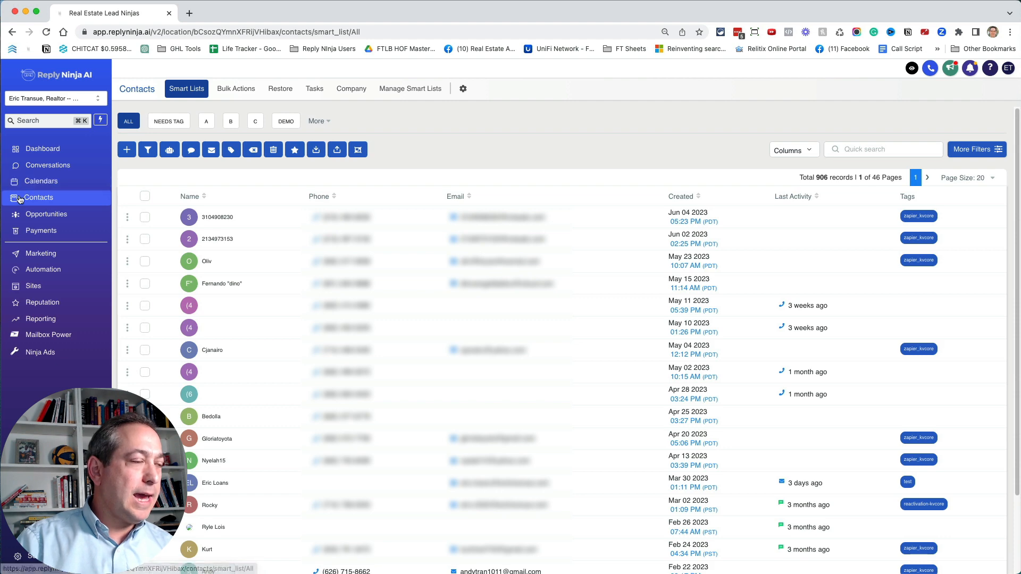
{"action": "left_click", "coordinate": [285, 122]}
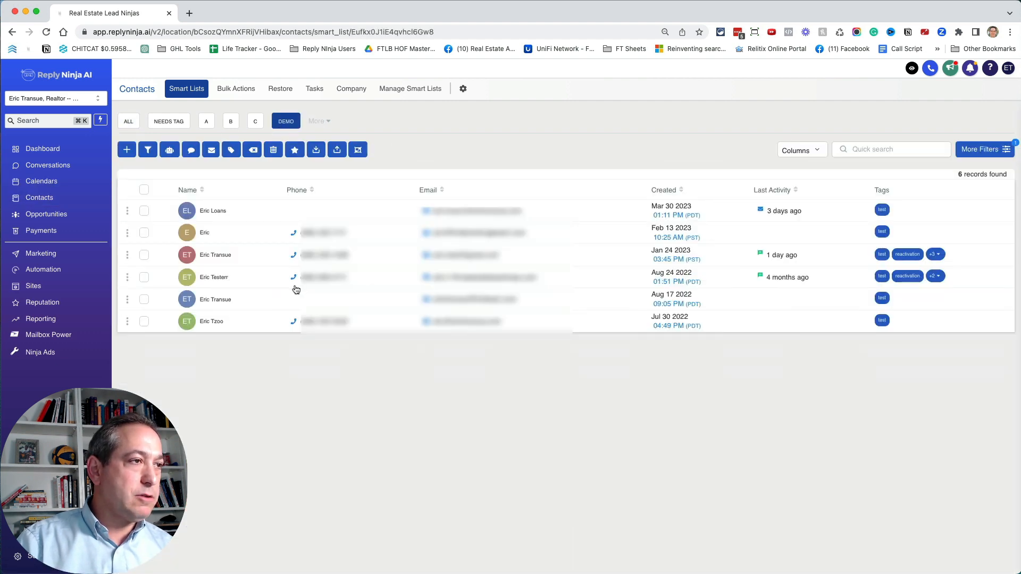
{"action": "left_click", "coordinate": [145, 190]}
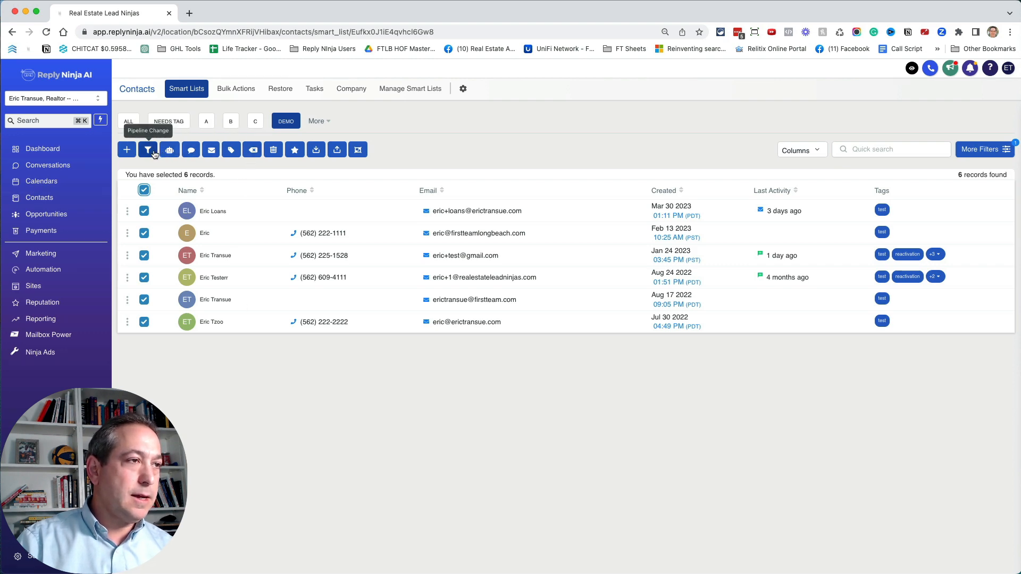
{"action": "left_click", "coordinate": [231, 150]}
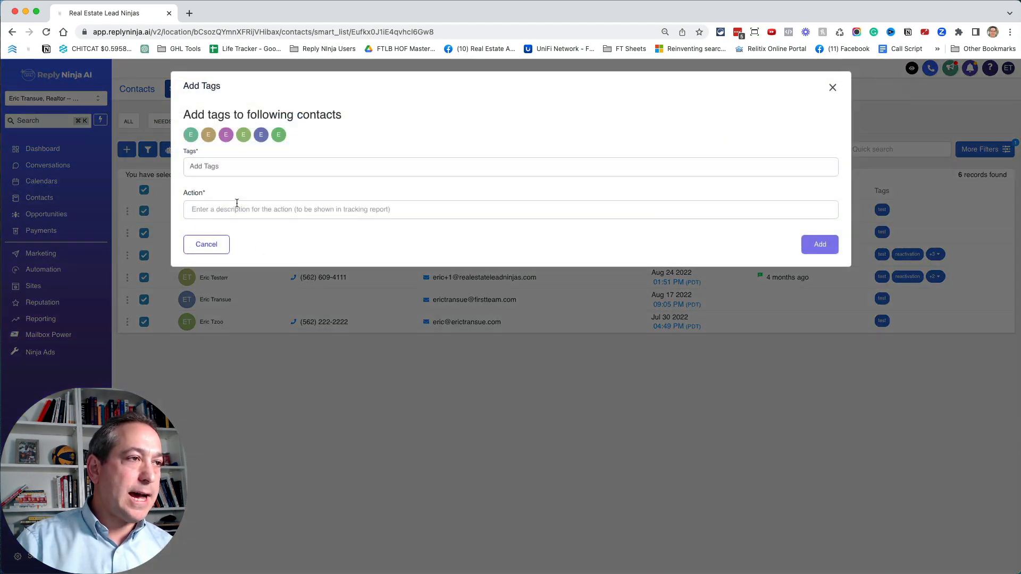
{"action": "left_click", "coordinate": [234, 167]}
{"action": "type", "text": "nee"}
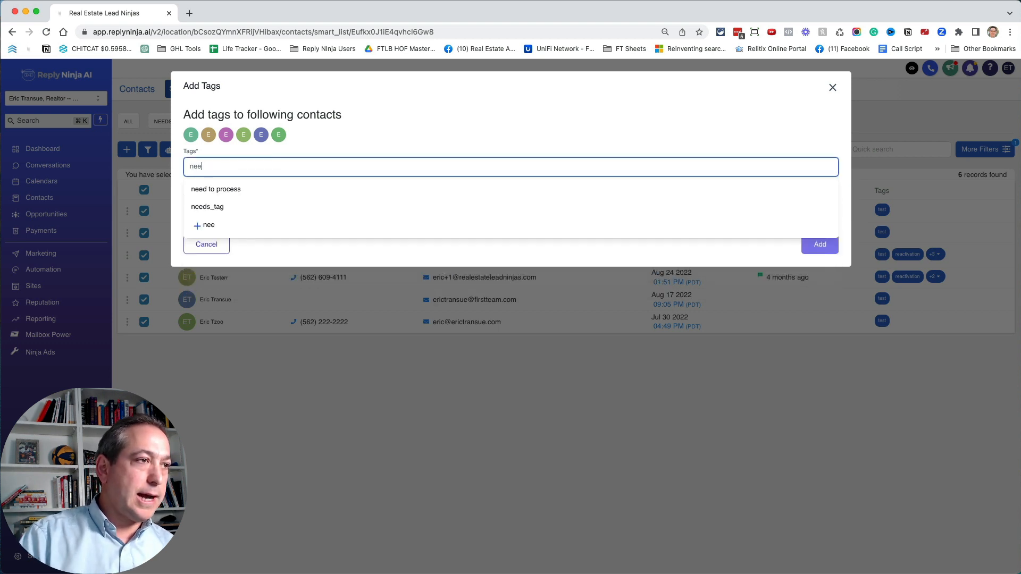
{"action": "left_click", "coordinate": [238, 206]}
{"action": "left_click", "coordinate": [231, 212]}
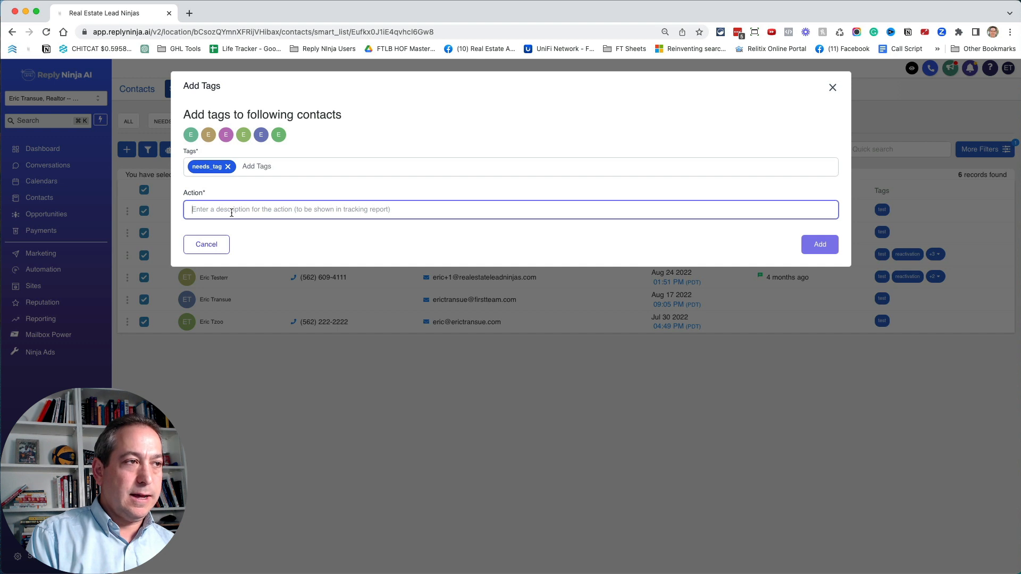
{"action": "type", "text": "Adding needs_tag for demo video"}
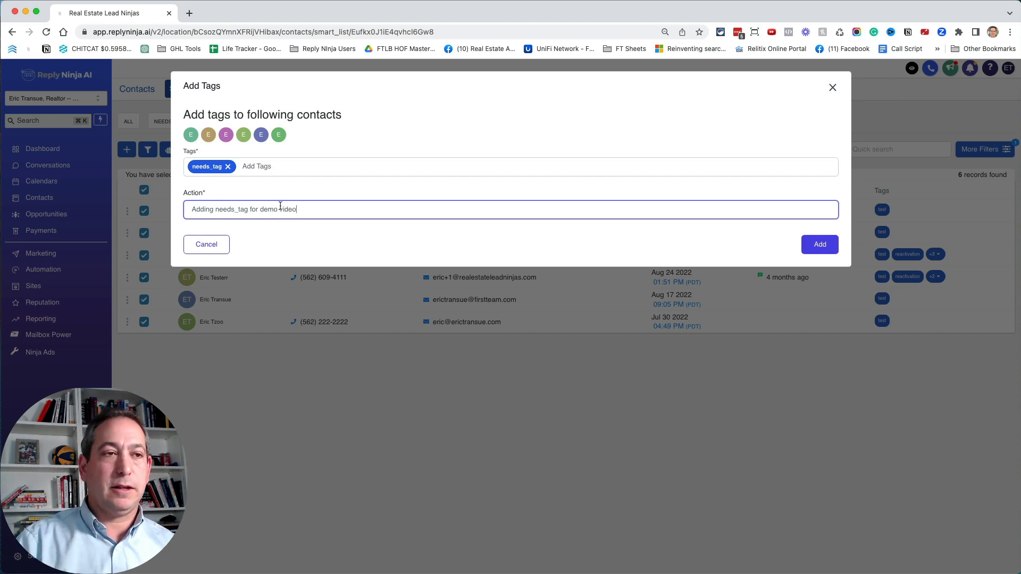
{"action": "left_click", "coordinate": [815, 245]}
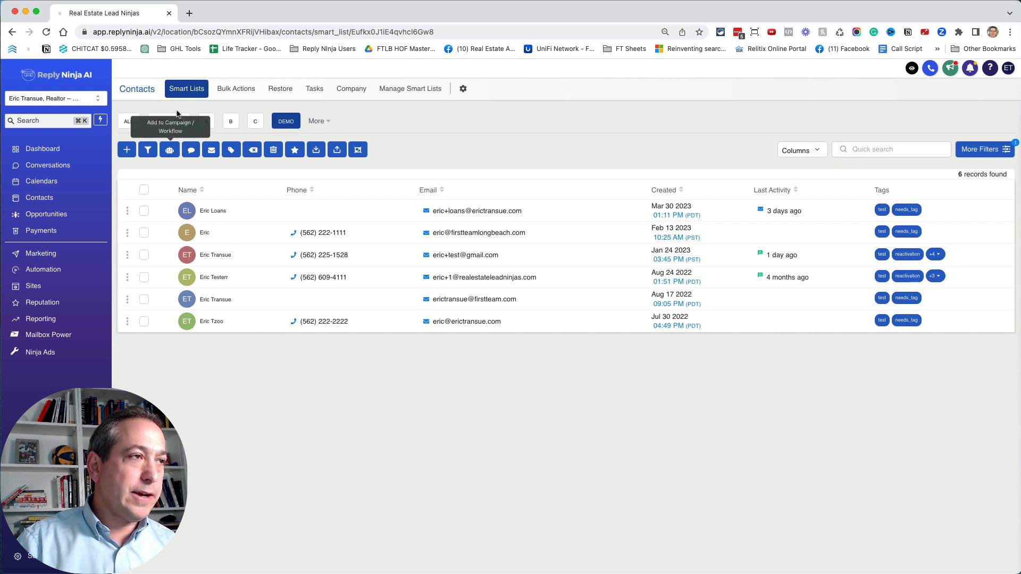
{"action": "left_click", "coordinate": [171, 121]}
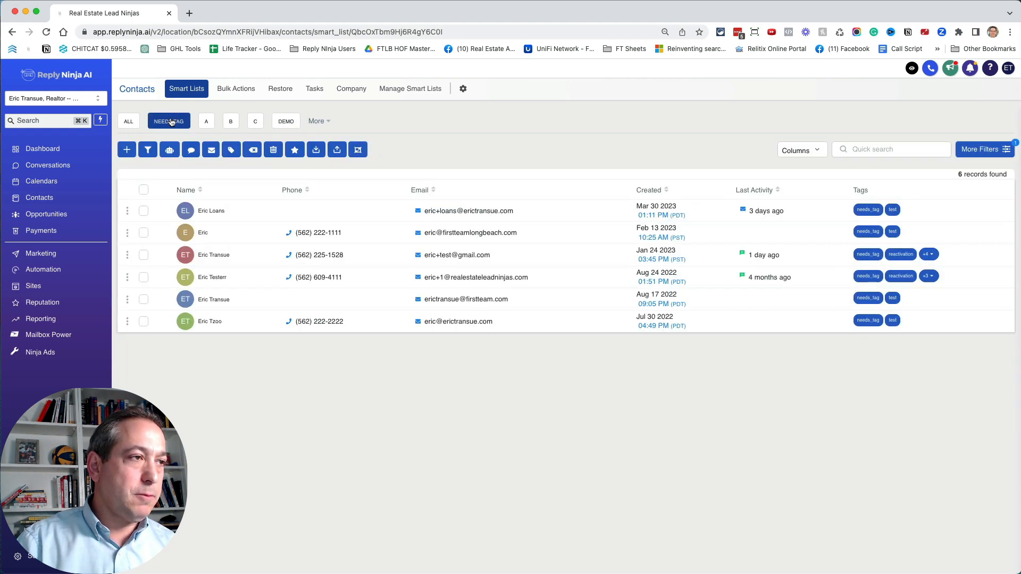
- Check the A, B and C smart lists for contacts before moving any leads
{"action": "left_click", "coordinate": [205, 122]}
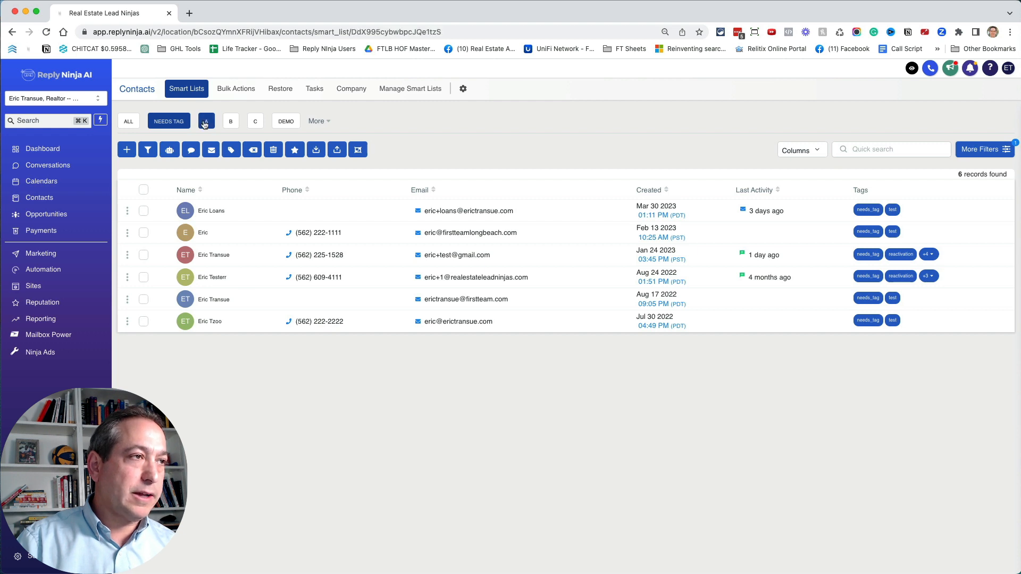
{"action": "left_click", "coordinate": [230, 122]}
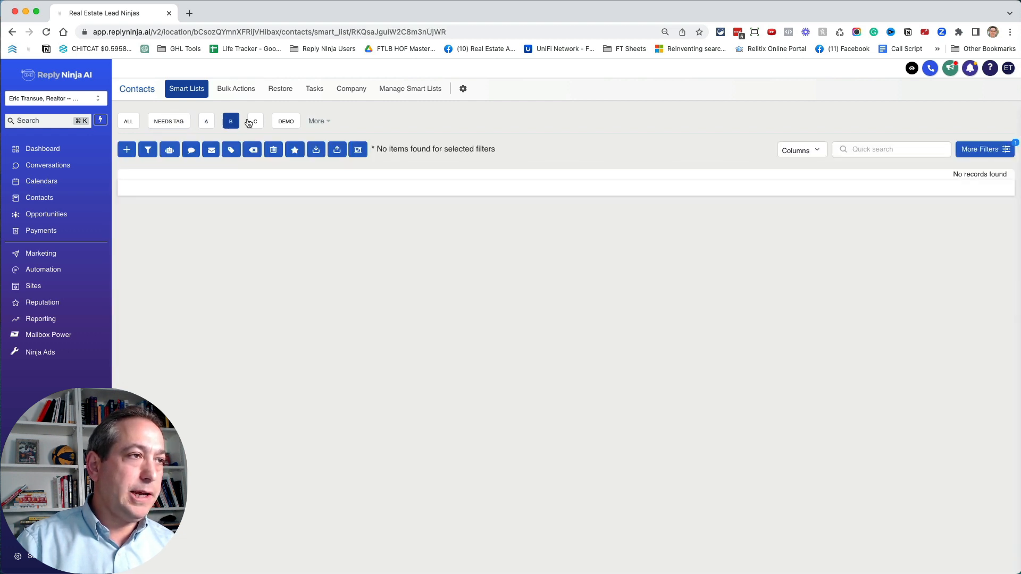
{"action": "left_click", "coordinate": [251, 122]}
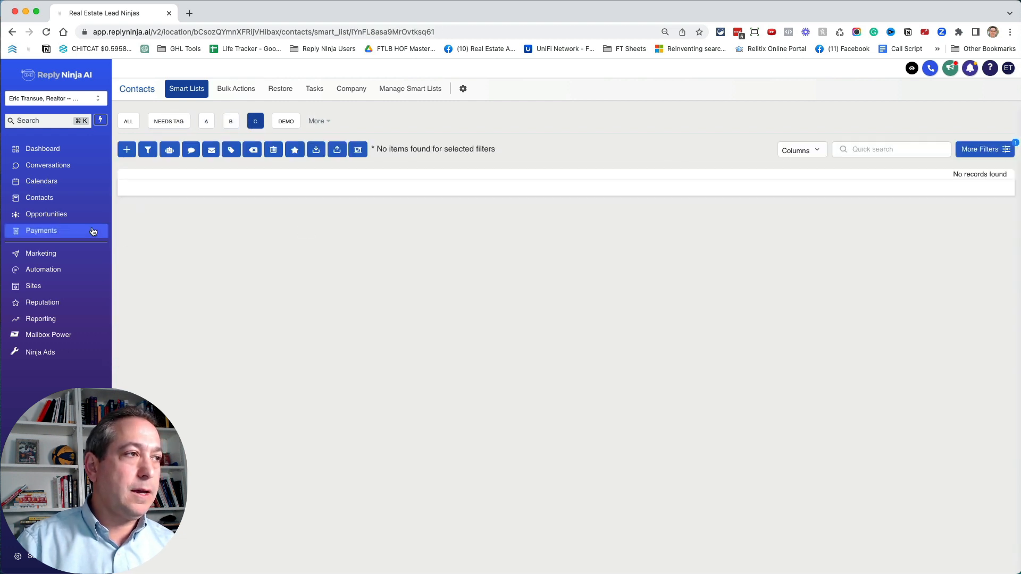
- In the Tag Leads pipeline, move Needs a Tag leads 1 and 3 to A, 2 and 5 to B, and 4 and 6 to C
{"action": "left_click", "coordinate": [66, 215]}
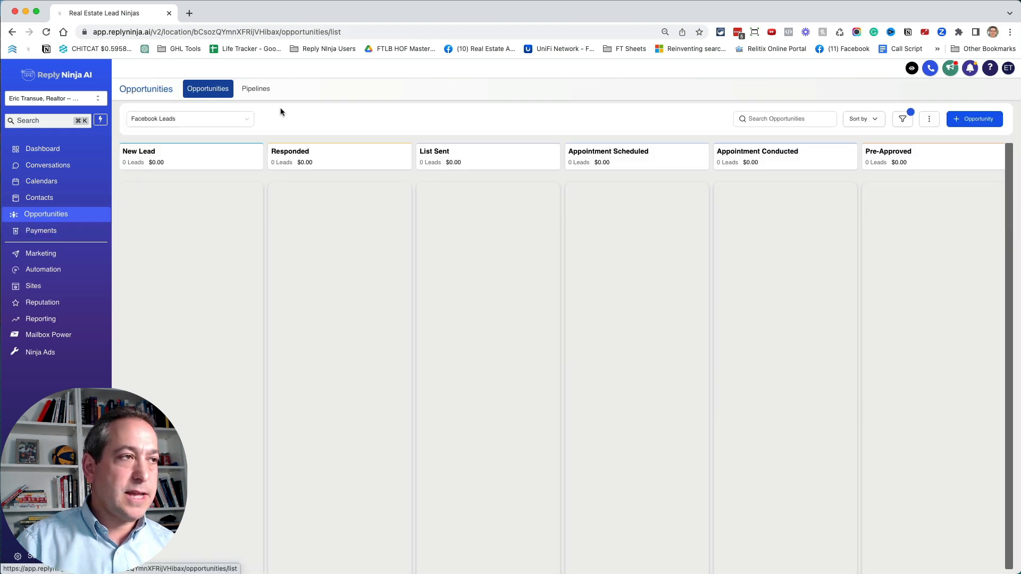
{"action": "left_click", "coordinate": [207, 119]}
{"action": "scroll", "coordinate": [209, 196], "scroll_direction": "down", "scroll_amount": 5}
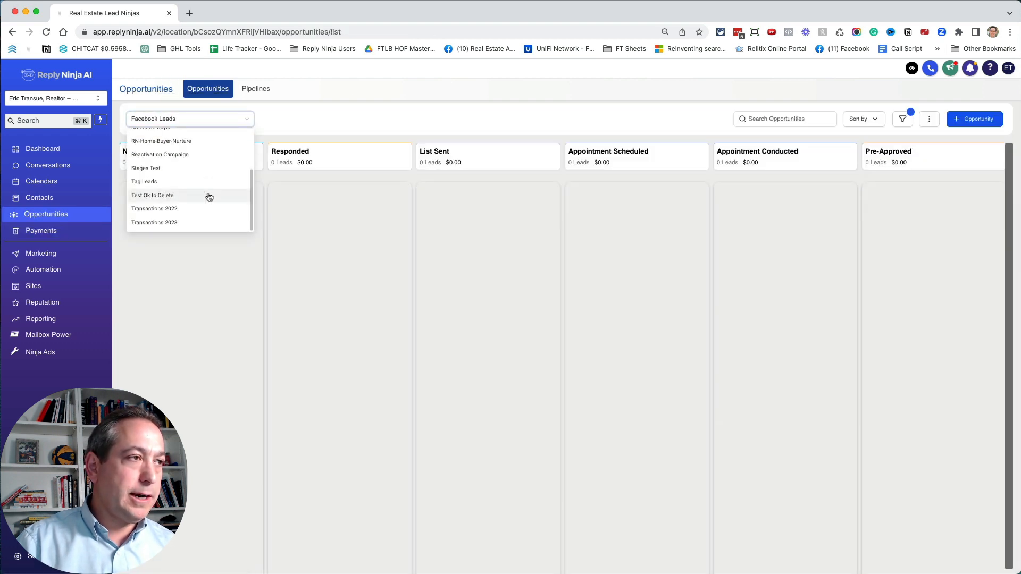
{"action": "left_click", "coordinate": [155, 181]}
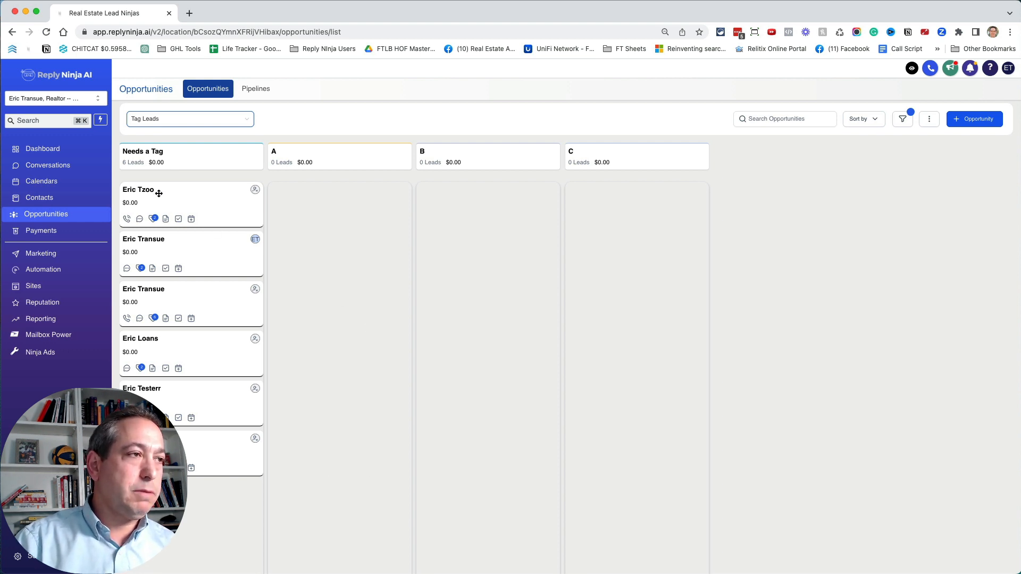
{"action": "left_click_drag", "start_coordinate": [158, 193], "coordinate": [301, 200]}
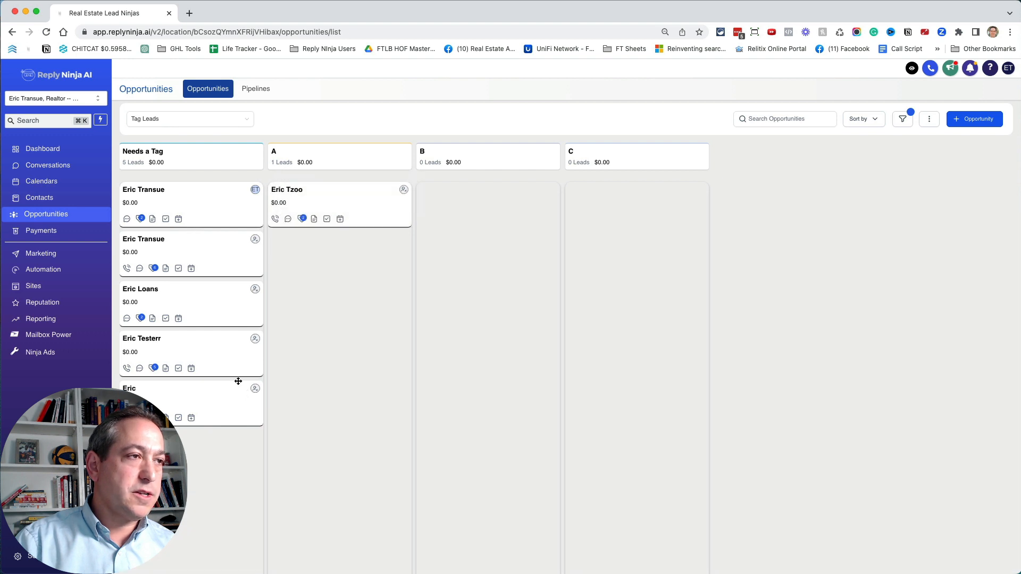
{"action": "left_click_drag", "start_coordinate": [165, 211], "coordinate": [425, 202]}
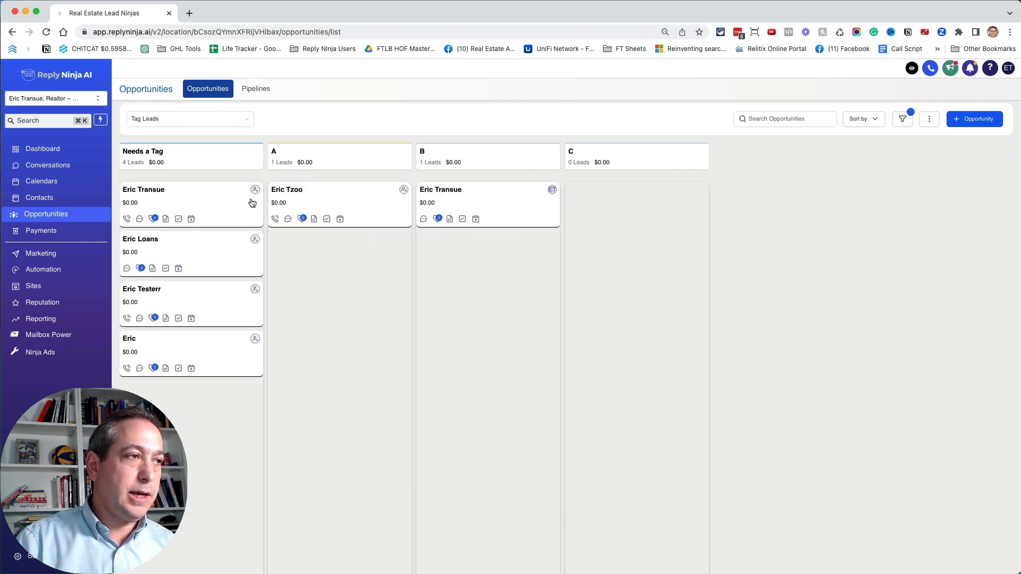
{"action": "left_click_drag", "start_coordinate": [167, 251], "coordinate": [616, 193]}
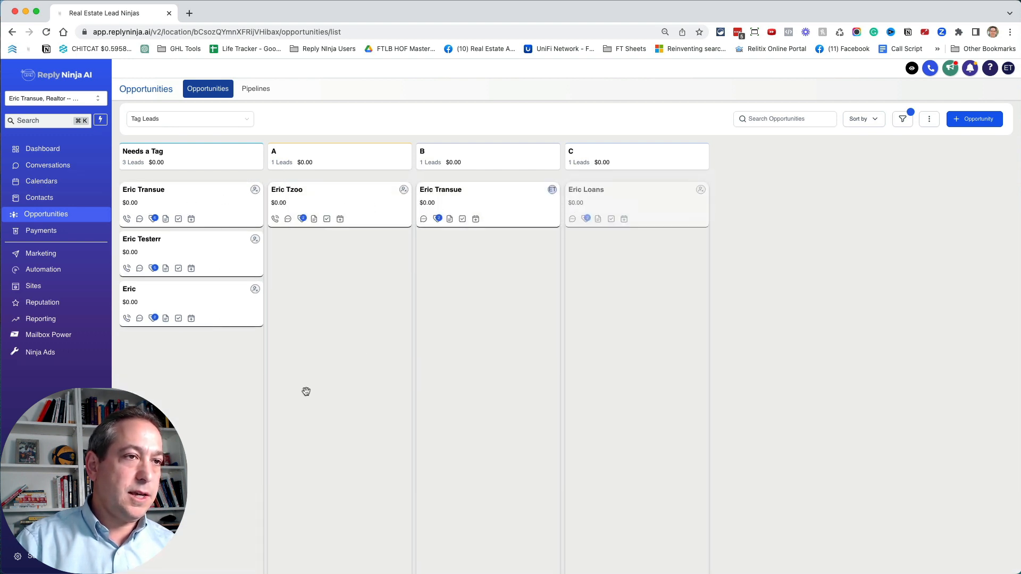
{"action": "left_click_drag", "start_coordinate": [191, 290], "coordinate": [612, 252]}
{"action": "left_click_drag", "start_coordinate": [170, 247], "coordinate": [500, 245]}
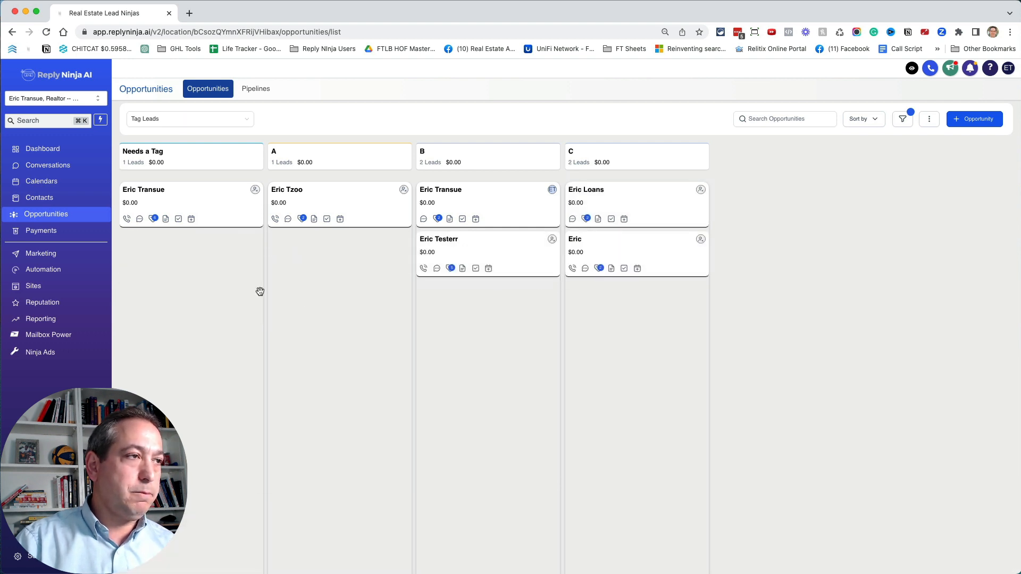
{"action": "left_click_drag", "start_coordinate": [189, 193], "coordinate": [331, 244]}
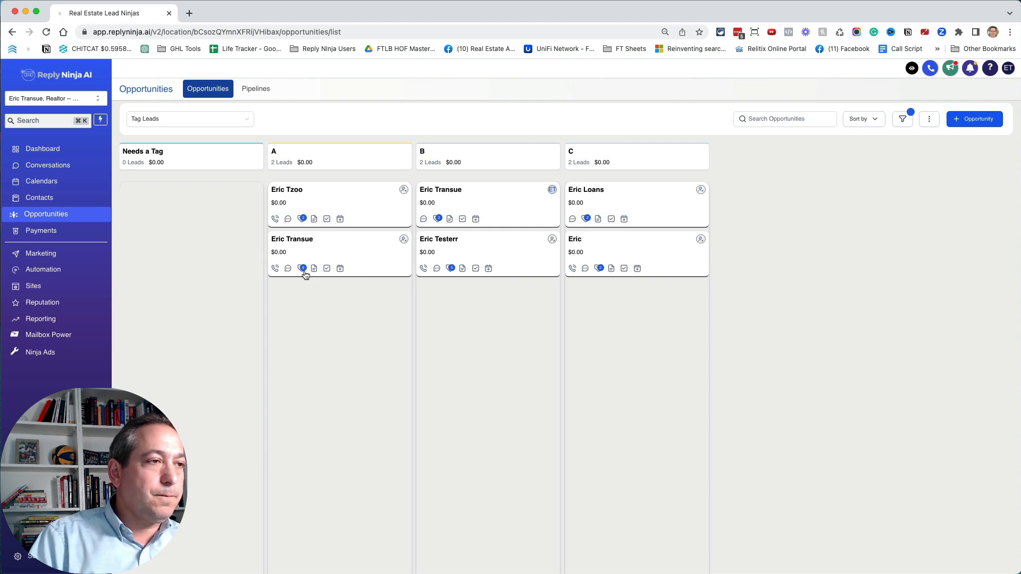
- Inspect the tags on the lead cards in stages A, B and C of the Tag Leads pipeline
{"action": "mouse_move", "coordinate": [305, 274]}
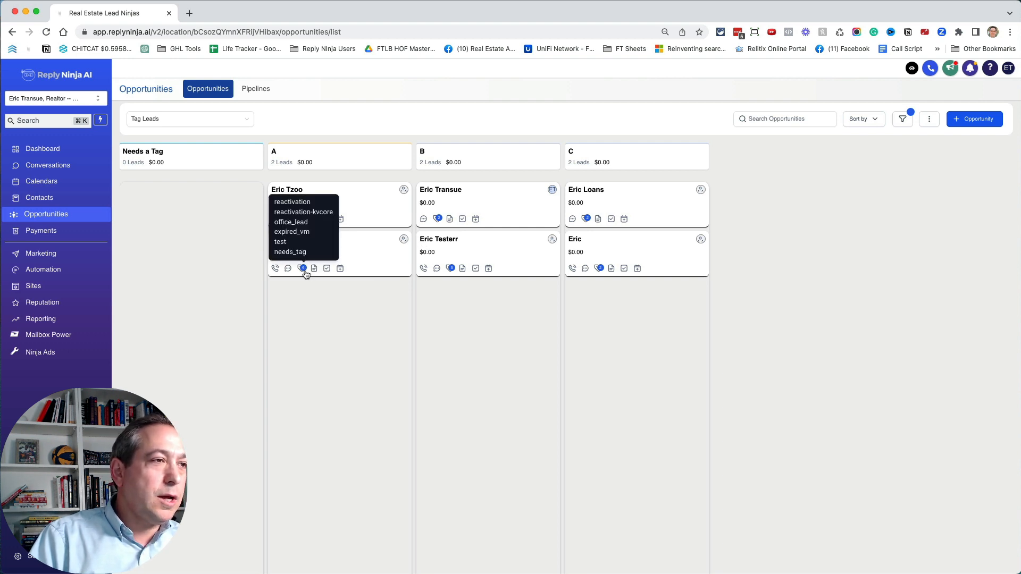
{"action": "mouse_move", "coordinate": [439, 221]}
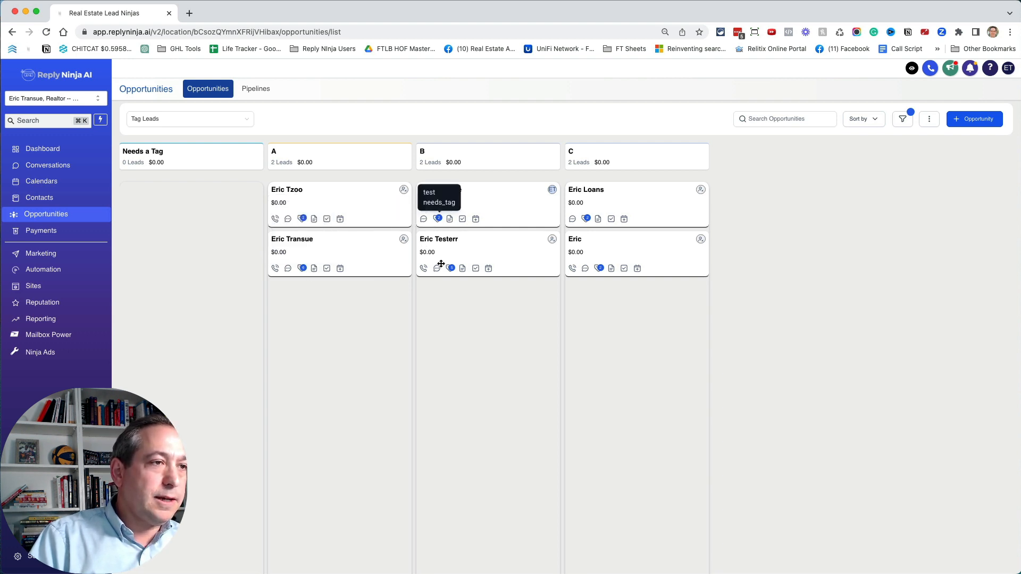
{"action": "mouse_move", "coordinate": [451, 271]}
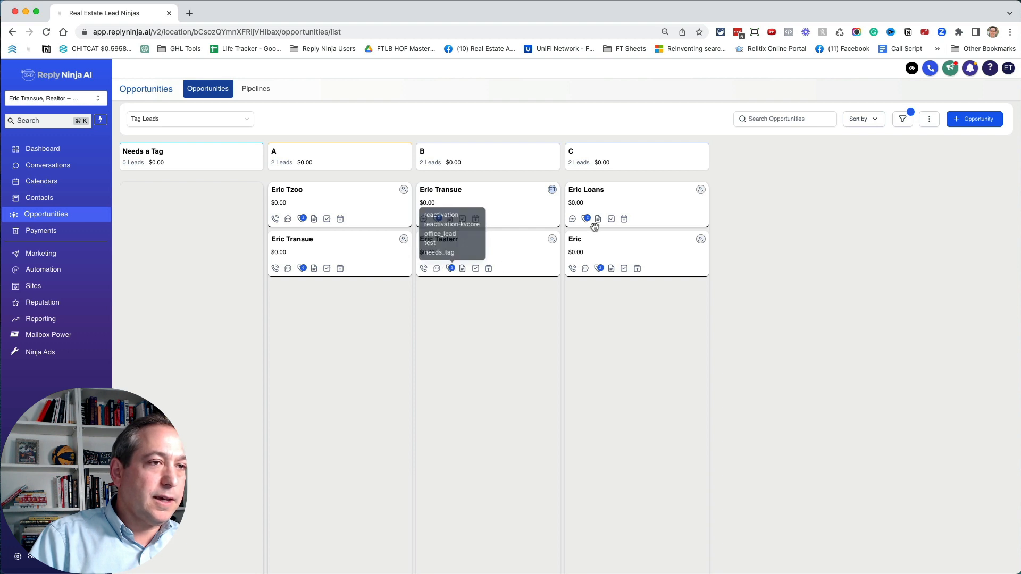
{"action": "mouse_move", "coordinate": [589, 220]}
{"action": "mouse_move", "coordinate": [600, 270]}
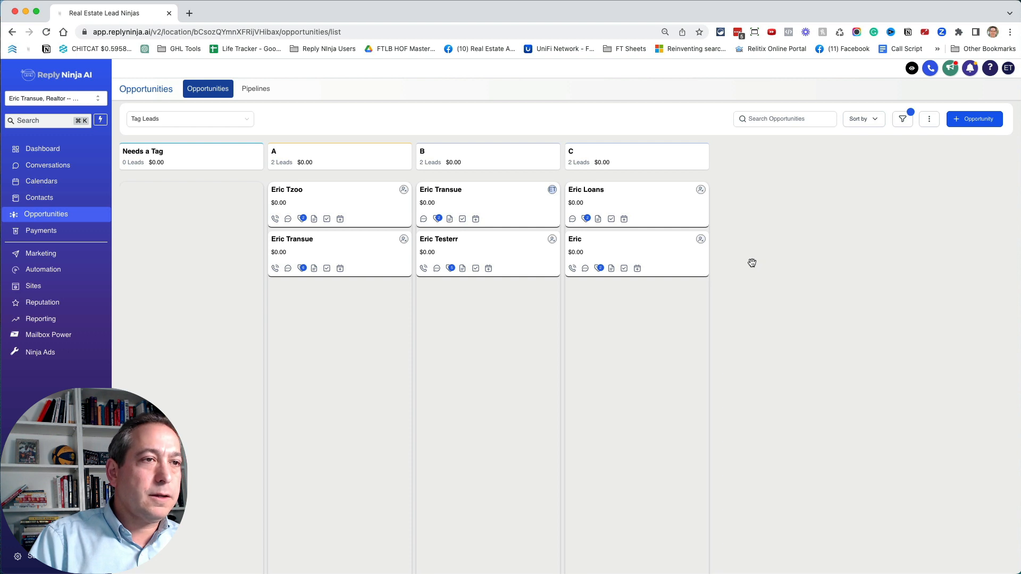
{"action": "mouse_move", "coordinate": [307, 220]}
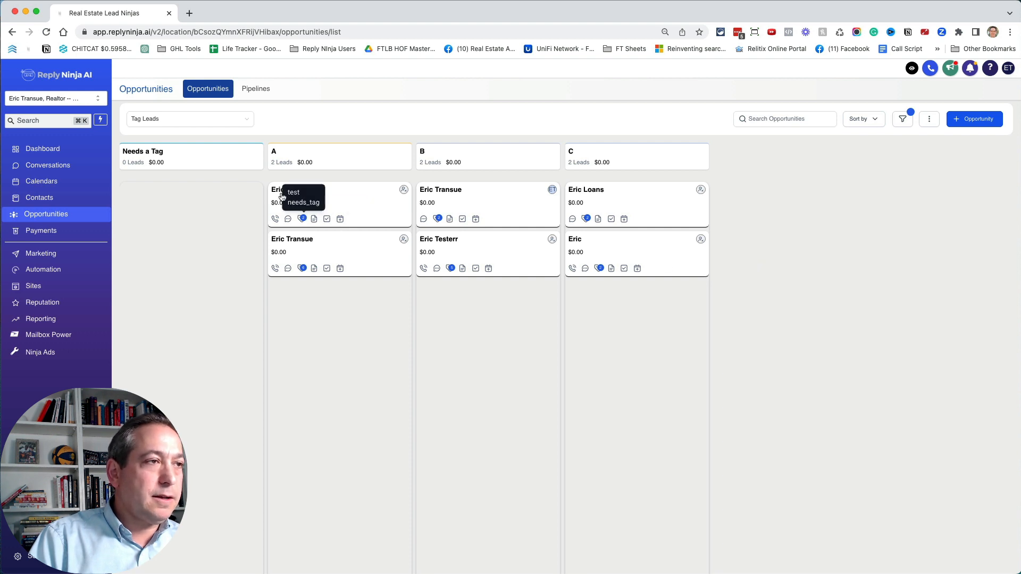
- Open the Tagging Leads workflow folder and check the enrollment figures of its workflows
{"action": "left_click", "coordinate": [45, 276]}
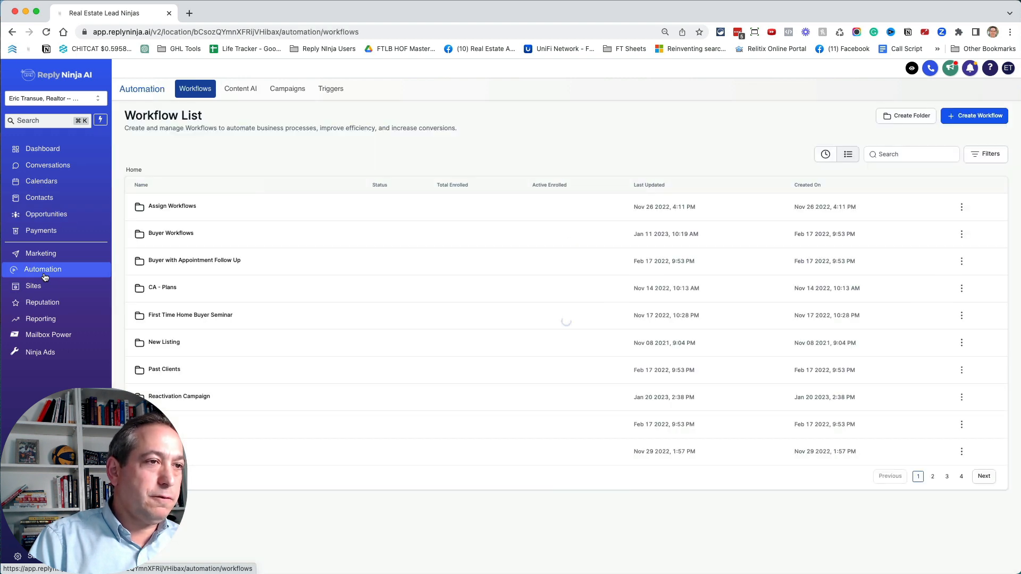
{"action": "left_click", "coordinate": [932, 476]}
{"action": "left_click", "coordinate": [182, 289]}
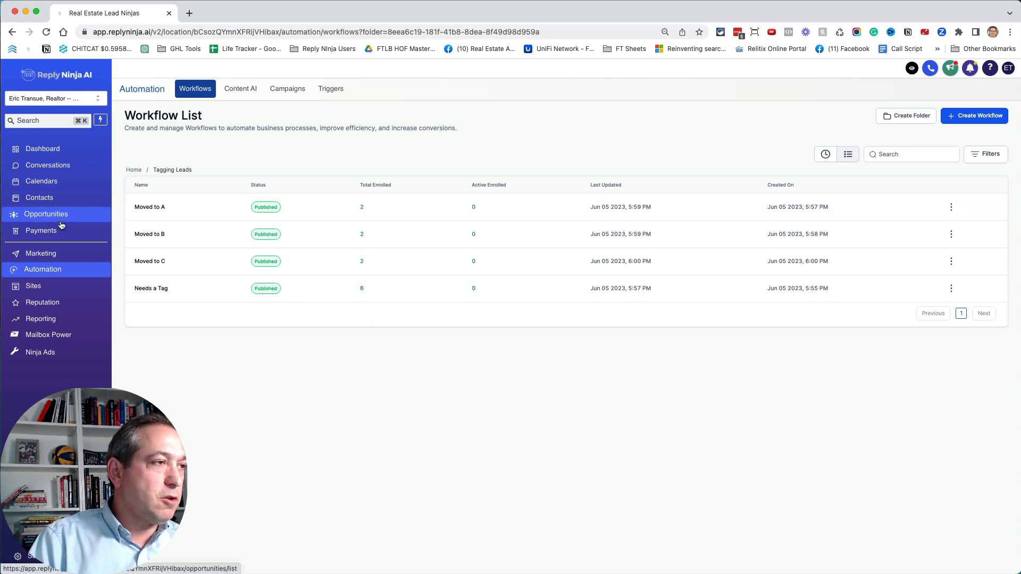
- Review the contacts and tags in the Needs Tag, A, B and C smart lists
{"action": "left_click", "coordinate": [72, 197]}
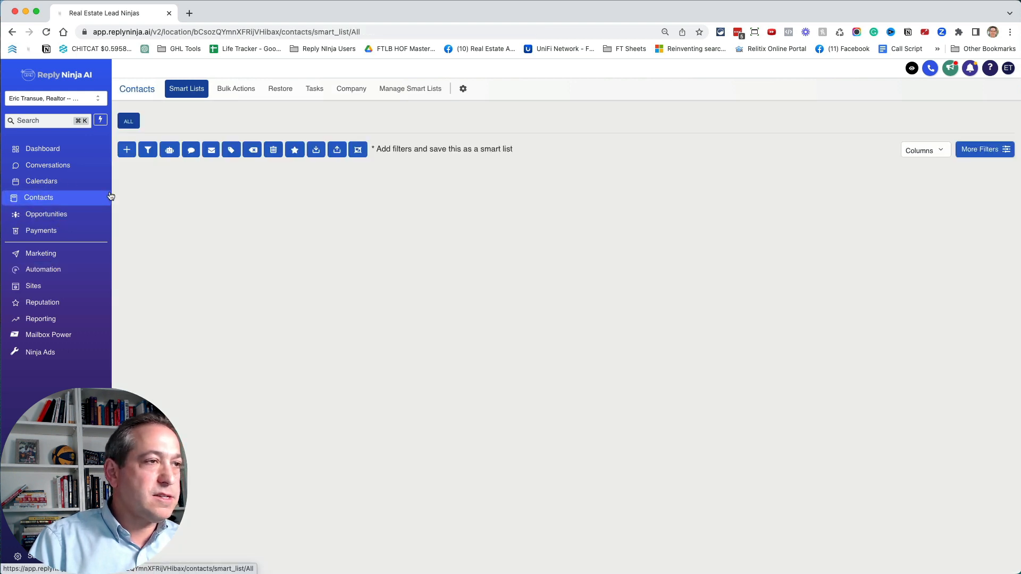
{"action": "left_click", "coordinate": [180, 123]}
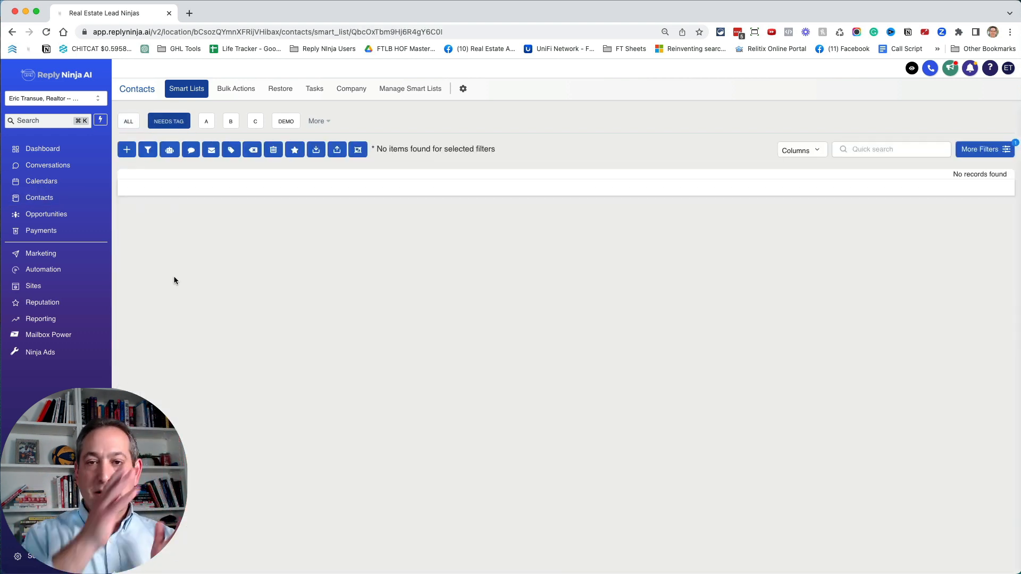
{"action": "left_click", "coordinate": [206, 121]}
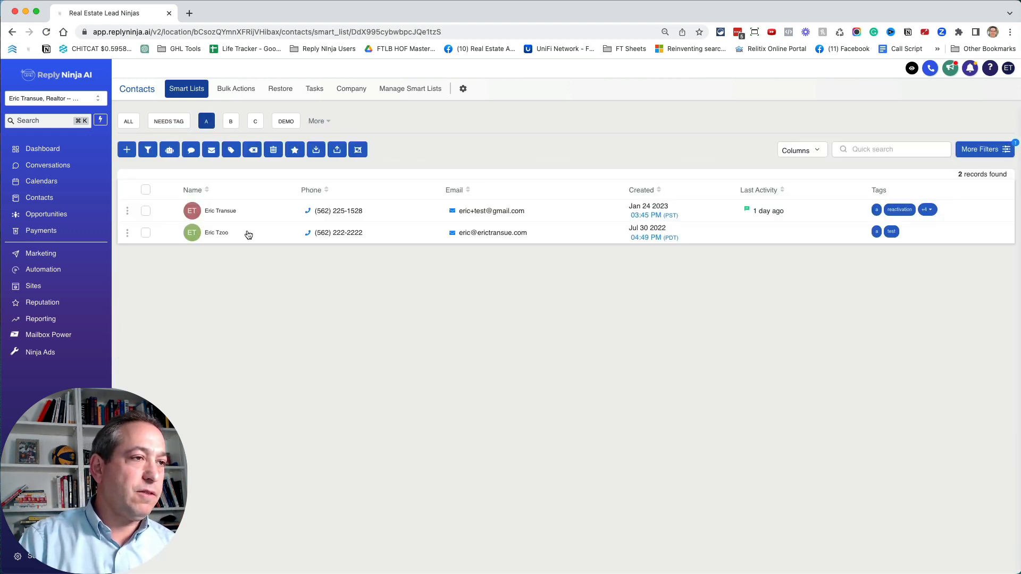
{"action": "left_click", "coordinate": [230, 121]}
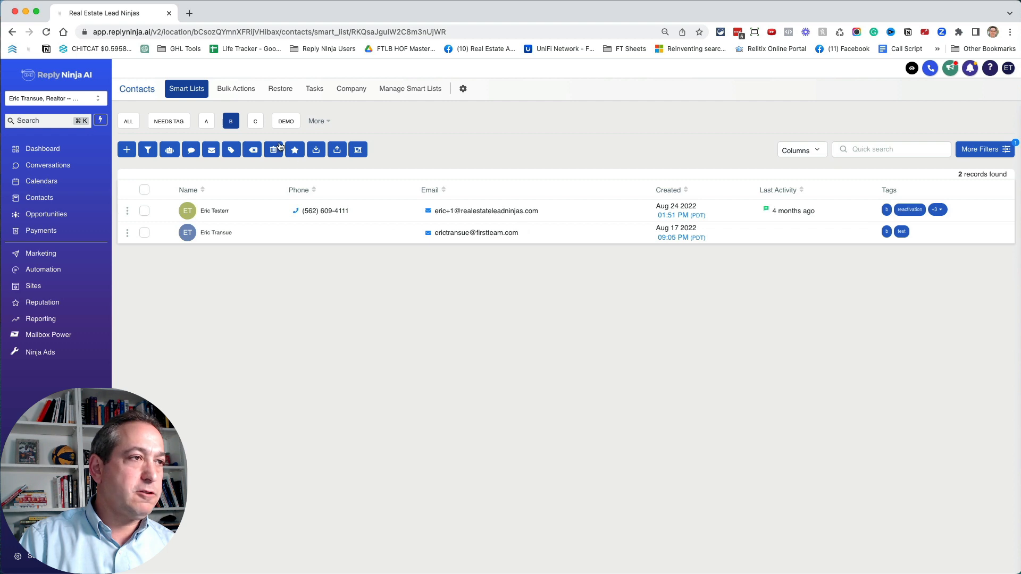
{"action": "left_click", "coordinate": [255, 121]}
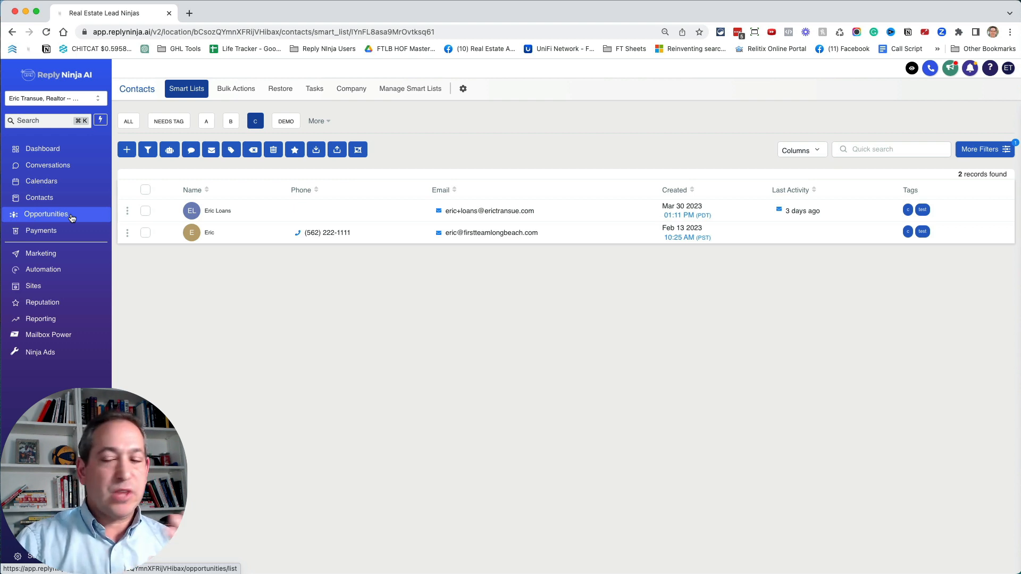
- Move the second lead in stage B of the Tag Leads pipeline to stage A and check the A smart list
{"action": "left_click", "coordinate": [71, 215]}
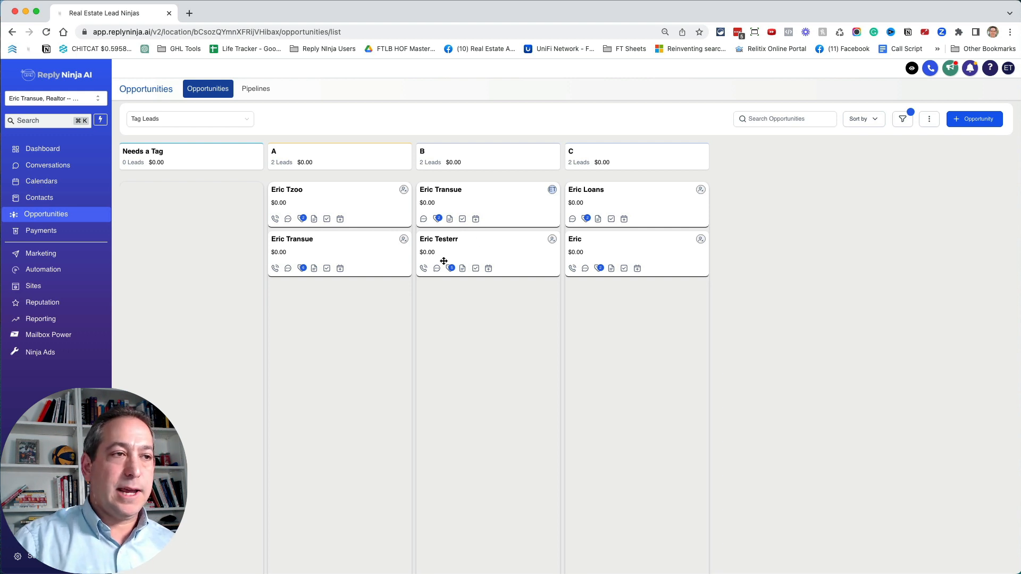
{"action": "left_click_drag", "start_coordinate": [499, 239], "coordinate": [340, 303]}
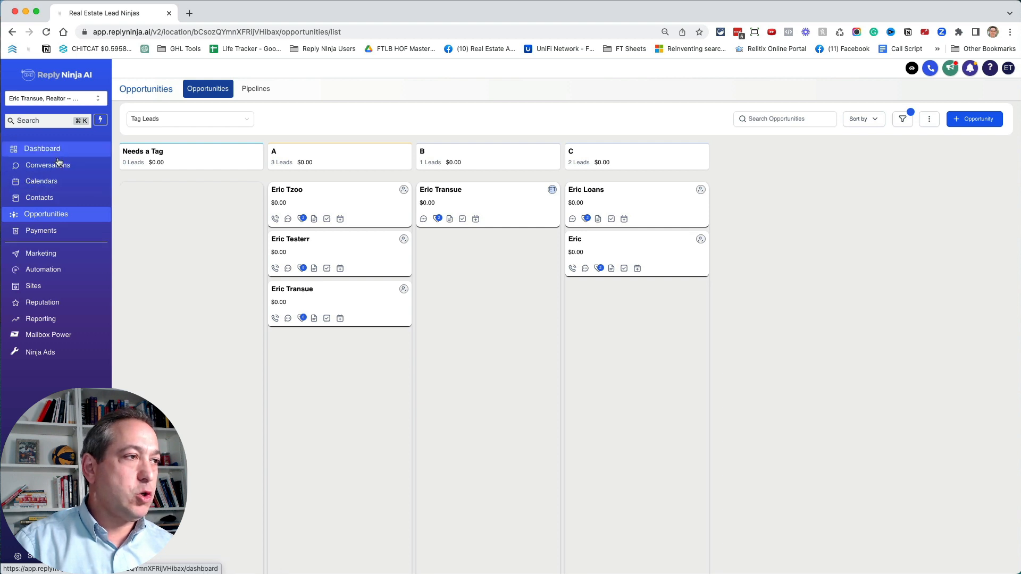
{"action": "left_click", "coordinate": [56, 202]}
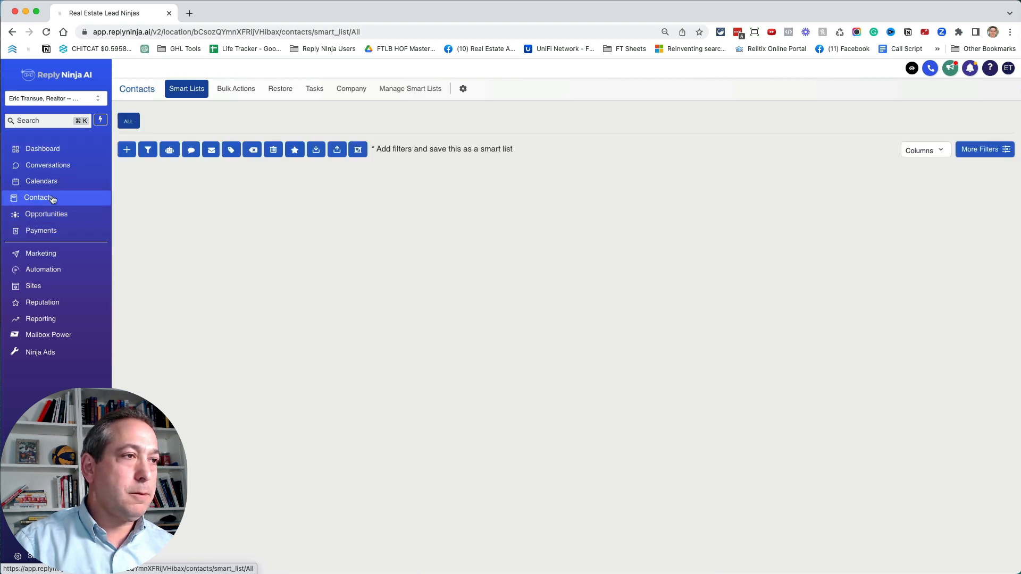
{"action": "left_click", "coordinate": [212, 123]}
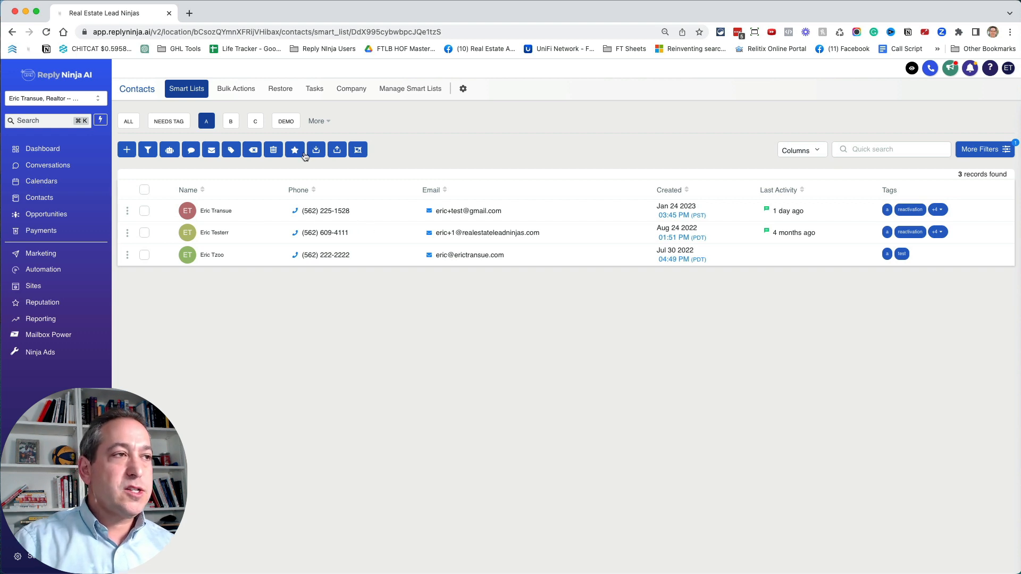
- Add a Last Activity filter of more than 7 days ago to the A smart list and save the list
{"action": "left_click", "coordinate": [980, 150]}
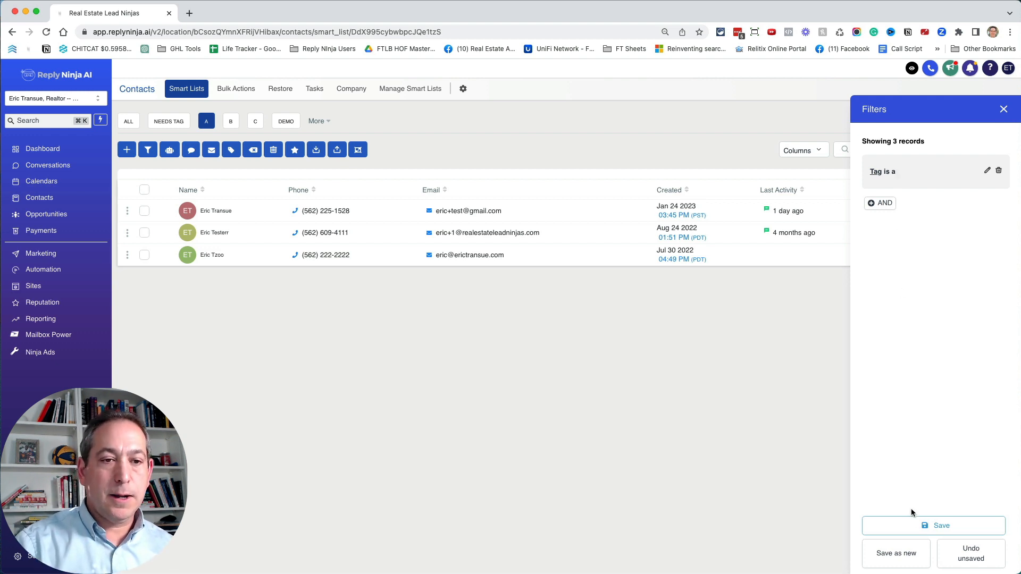
{"action": "left_click", "coordinate": [883, 204]}
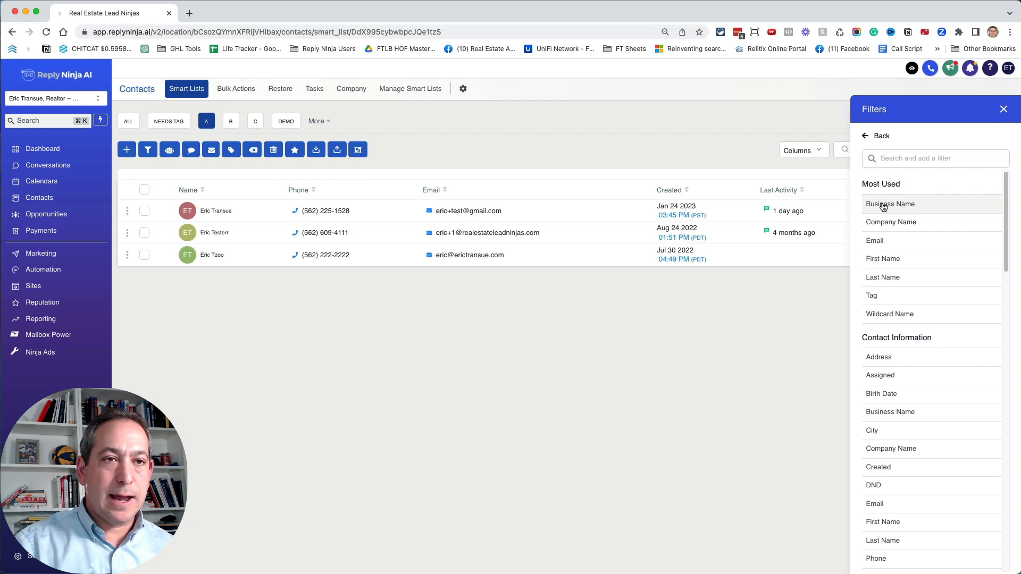
{"action": "left_click", "coordinate": [904, 158]}
{"action": "type", "text": "las"}
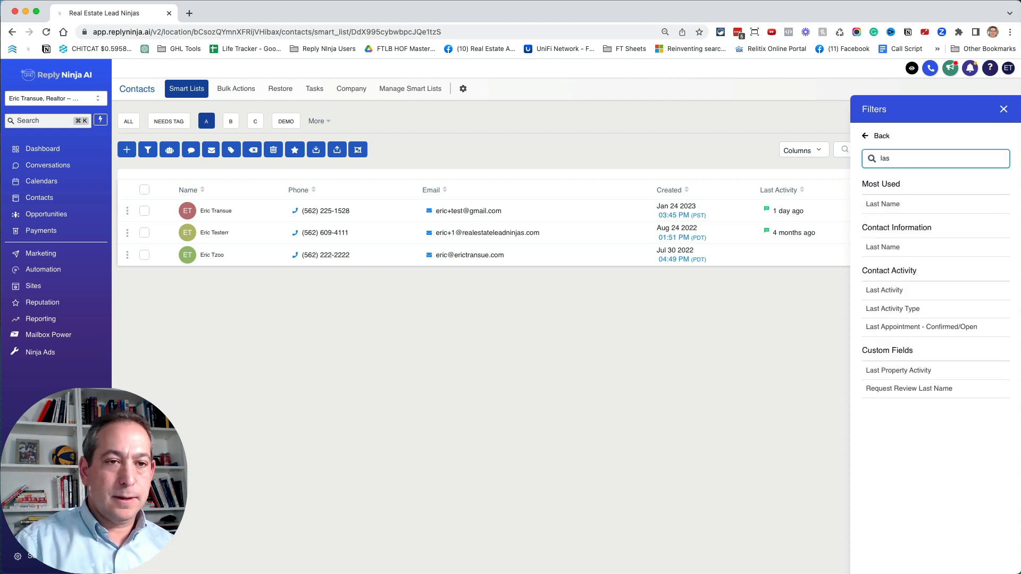
{"action": "left_click", "coordinate": [905, 291]}
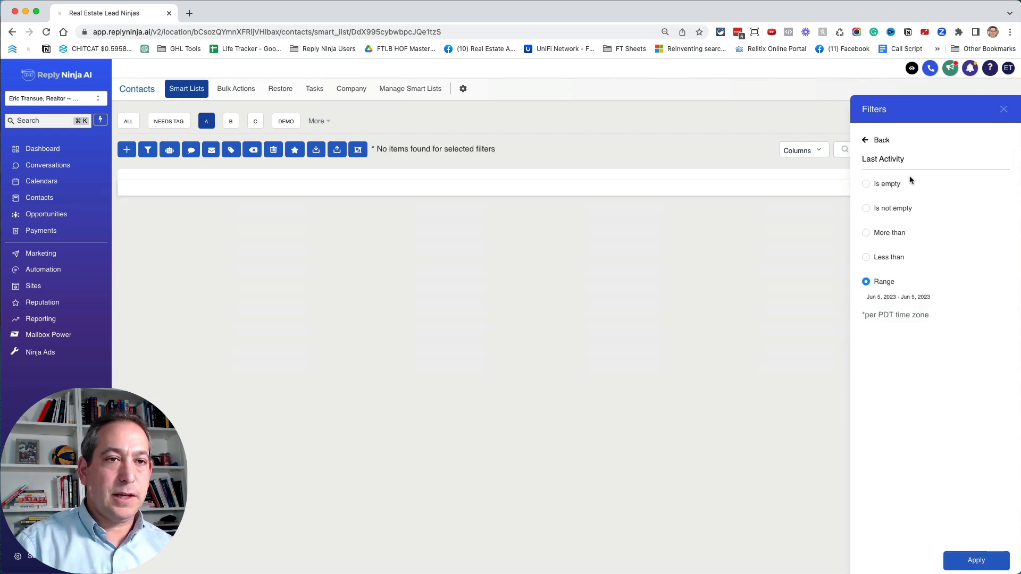
{"action": "left_click", "coordinate": [875, 234]}
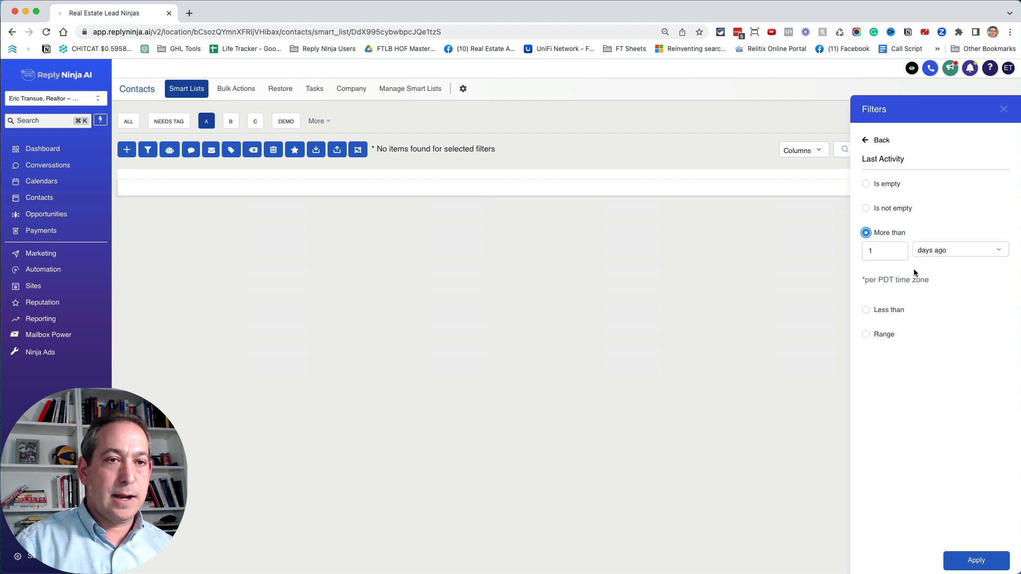
{"action": "type", "text": "7"}
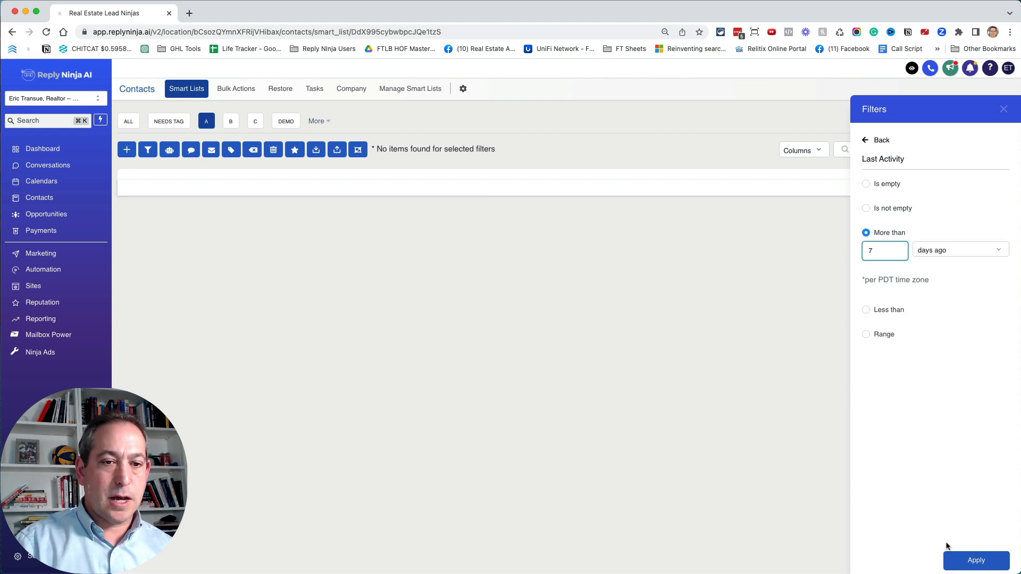
{"action": "left_click", "coordinate": [976, 561]}
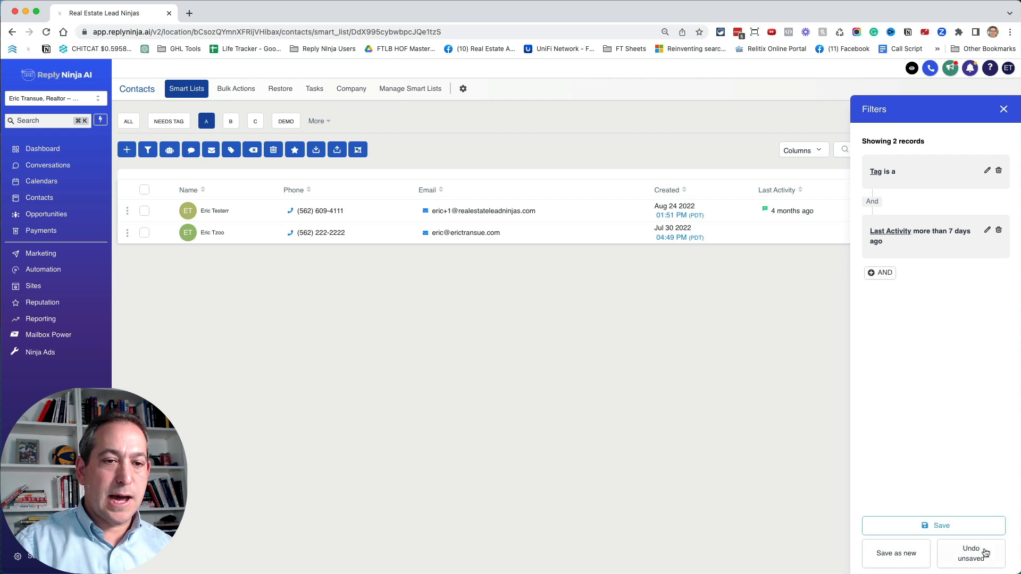
{"action": "left_click", "coordinate": [937, 524]}
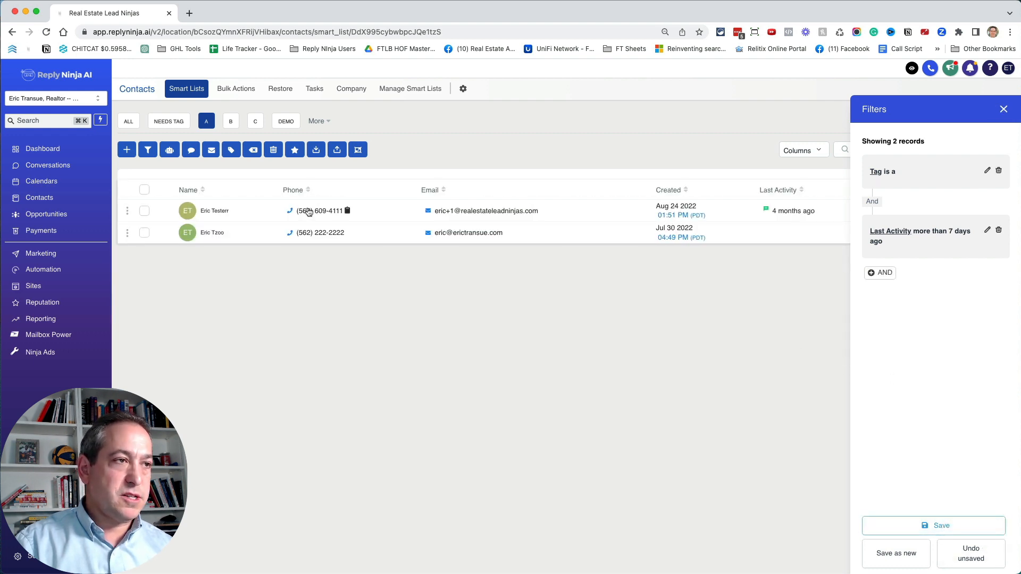
- Add a Last Activity filter of more than 14 days ago to the B smart list and save the list
{"action": "left_click", "coordinate": [1003, 110]}
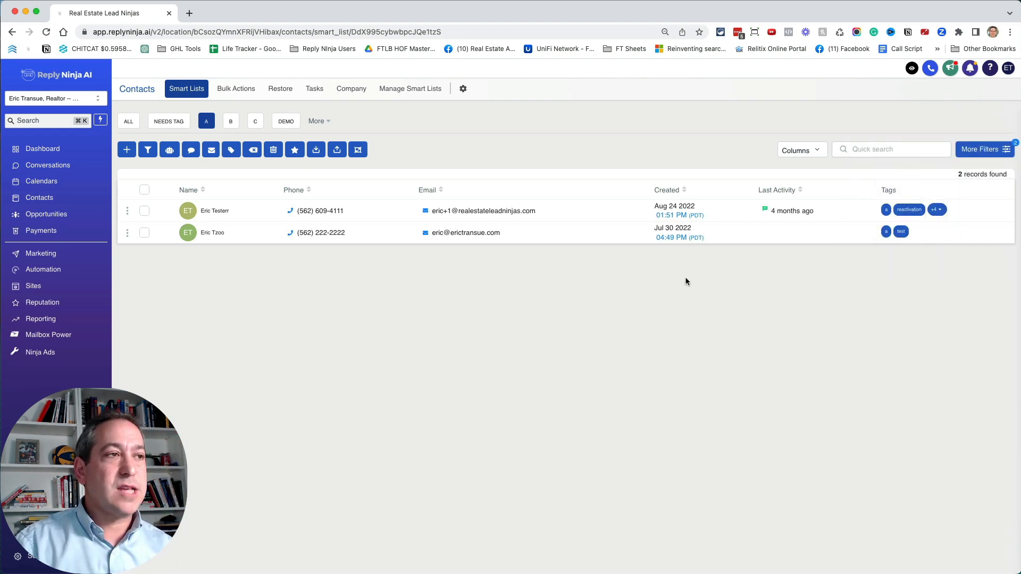
{"action": "left_click", "coordinate": [231, 121]}
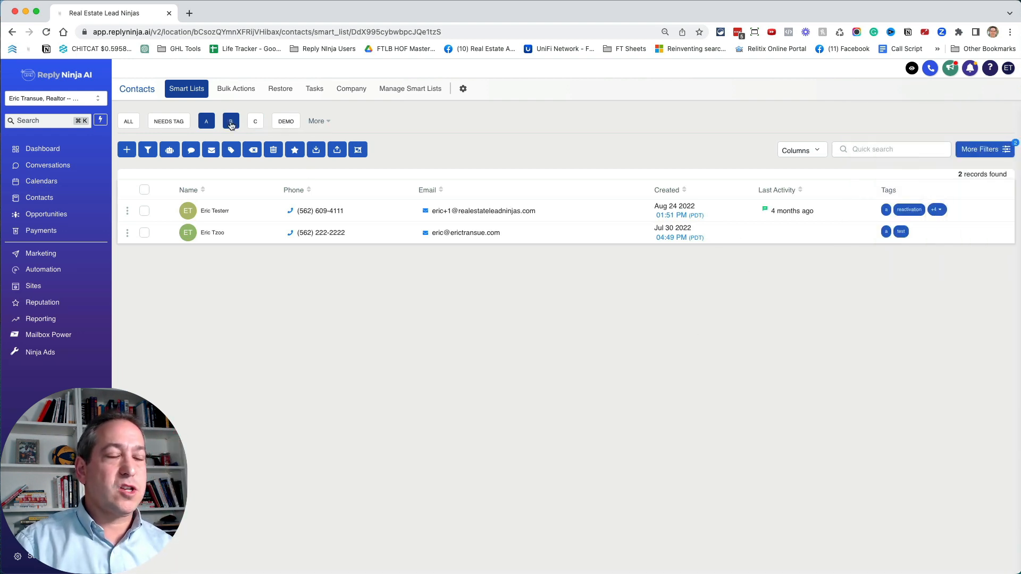
{"action": "left_click", "coordinate": [984, 151]}
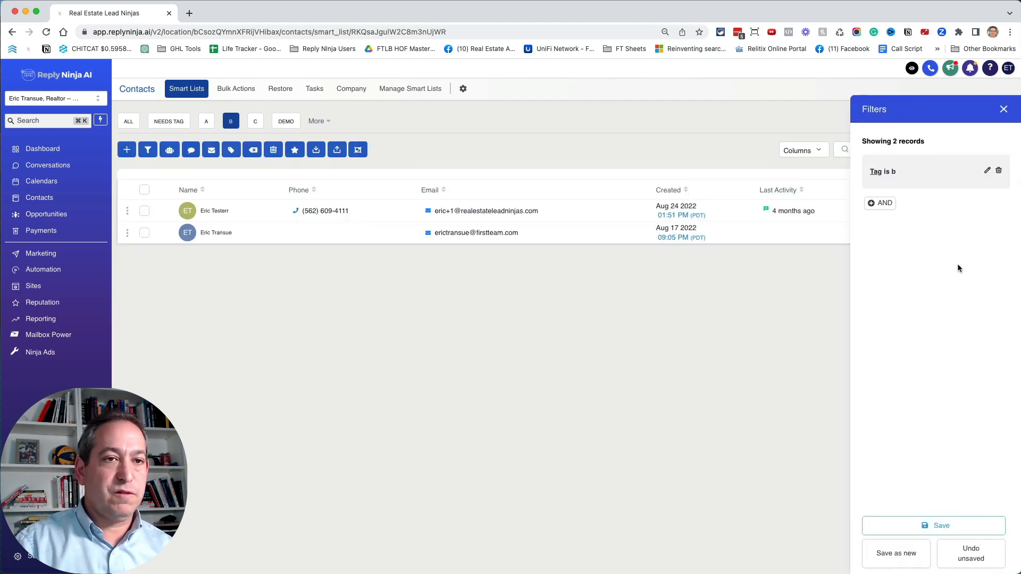
{"action": "left_click", "coordinate": [881, 203]}
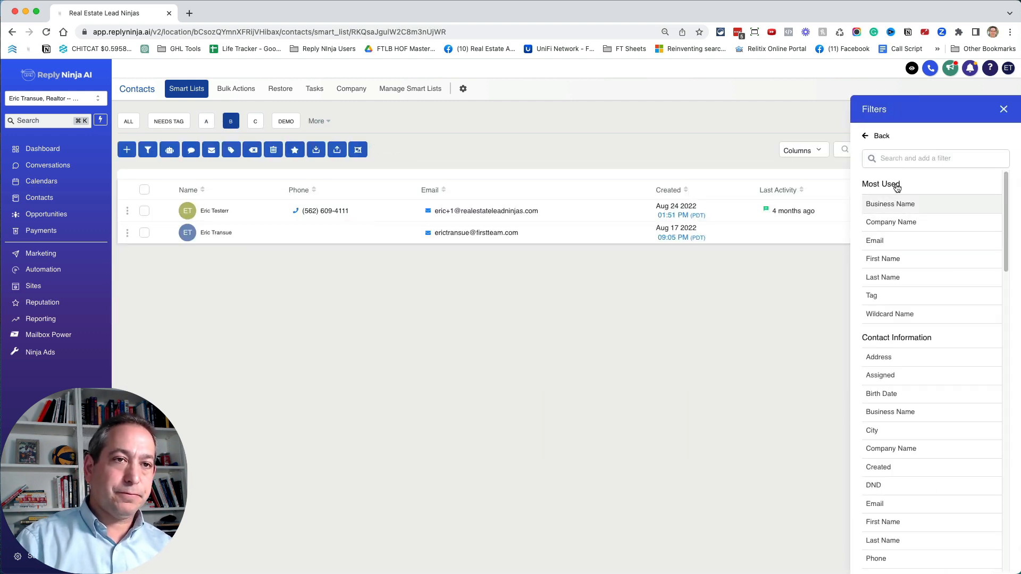
{"action": "left_click", "coordinate": [893, 159]}
{"action": "type", "text": "las"}
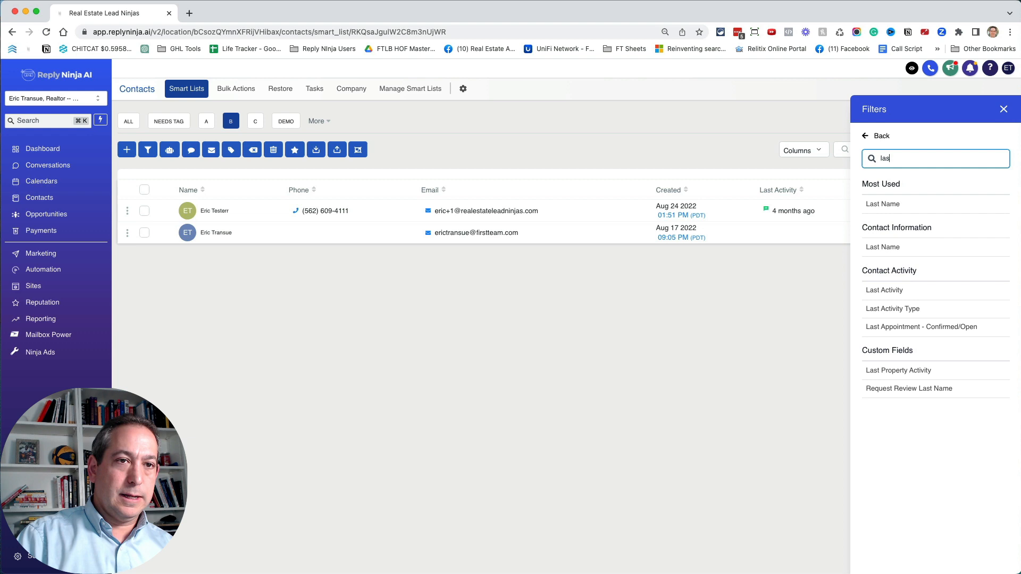
{"action": "left_click", "coordinate": [914, 290]}
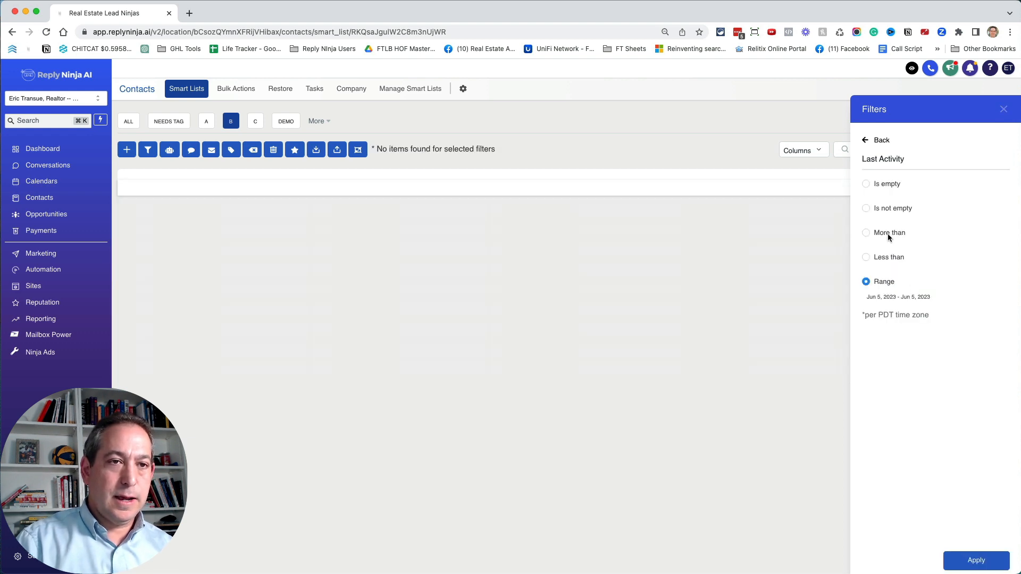
{"action": "left_click", "coordinate": [865, 233]}
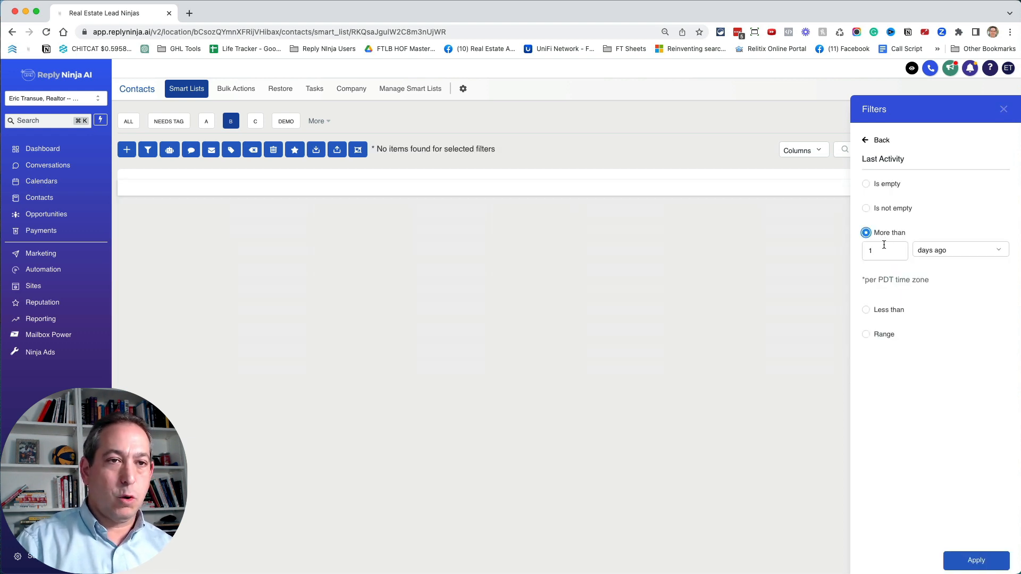
{"action": "double_click", "coordinate": [884, 244]}
{"action": "type", "text": "14"}
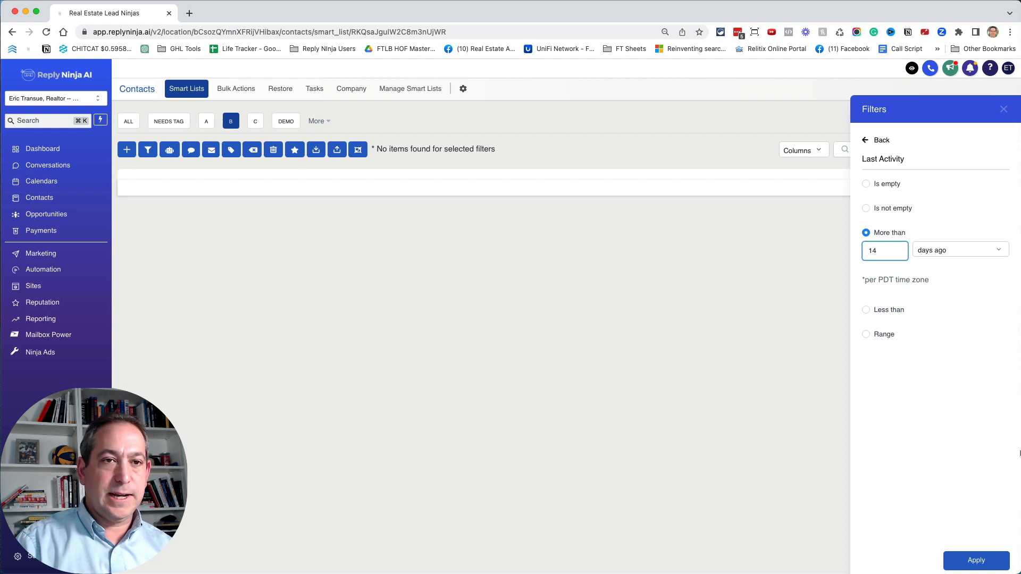
{"action": "left_click", "coordinate": [985, 558]}
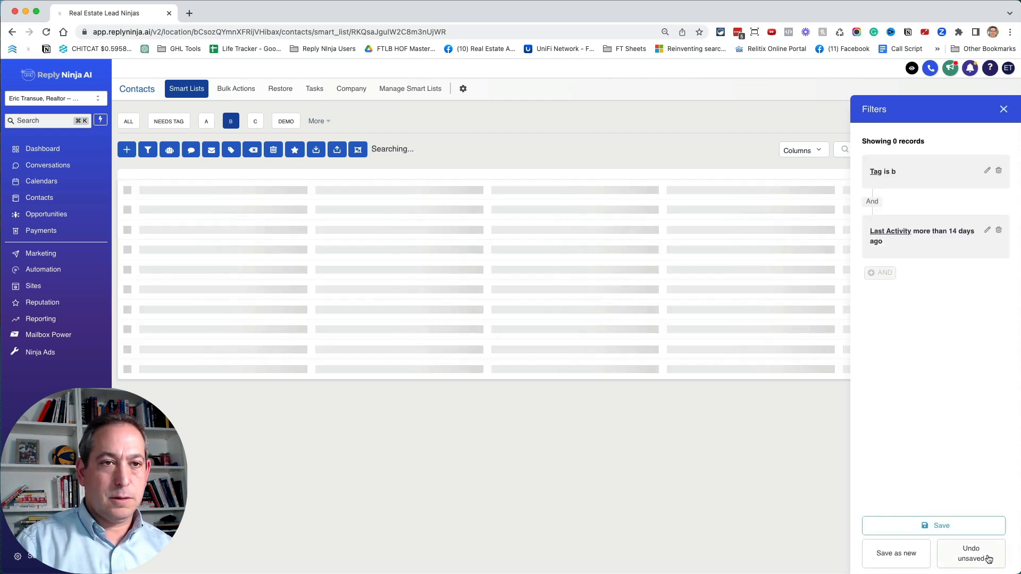
{"action": "left_click", "coordinate": [941, 527]}
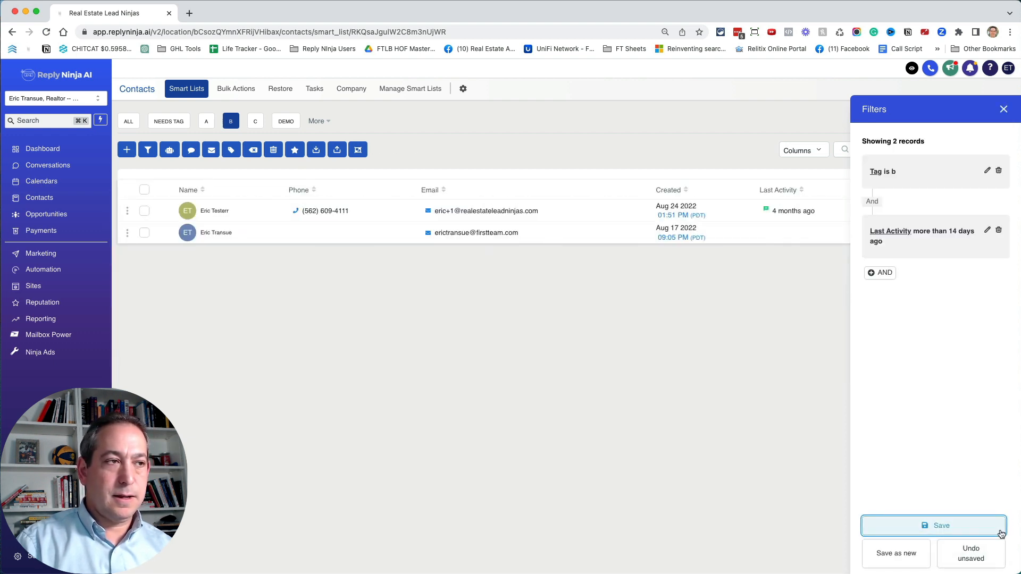
{"action": "left_click", "coordinate": [1003, 109]}
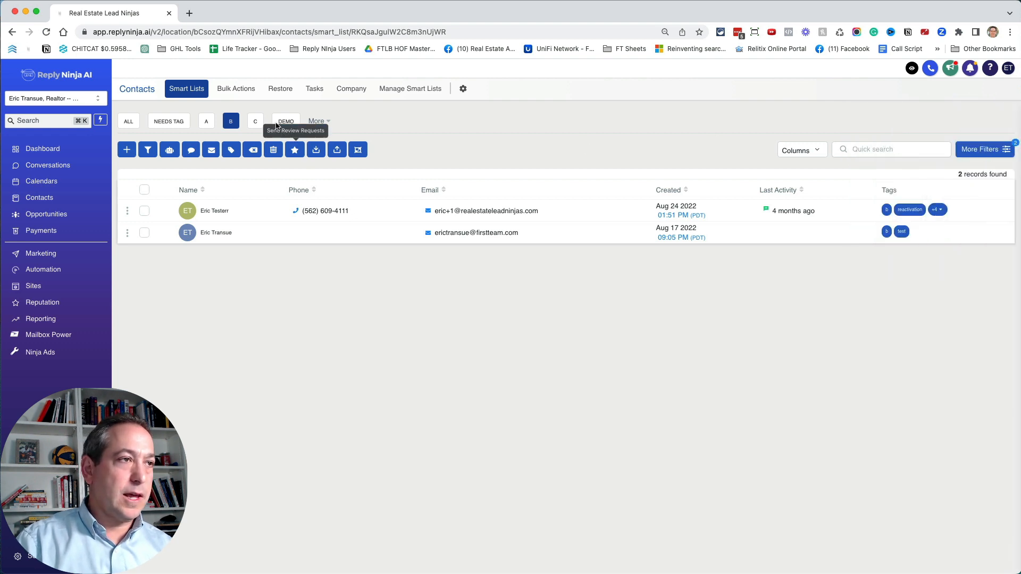
- Add a Last Activity filter of more than 30 days ago to the C smart list and save the list
{"action": "left_click", "coordinate": [256, 123]}
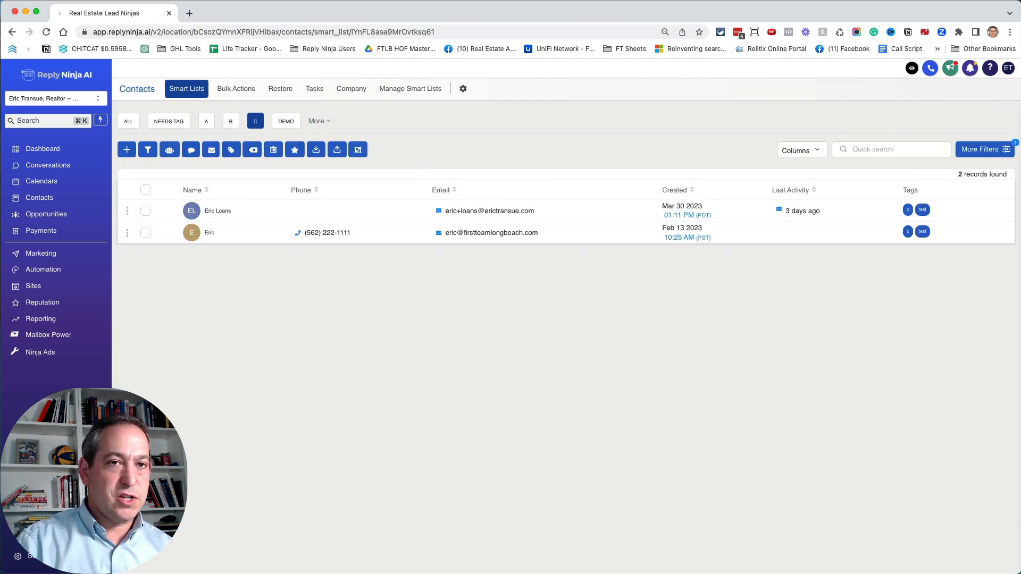
{"action": "left_click", "coordinate": [955, 150]}
{"action": "left_click", "coordinate": [880, 204]}
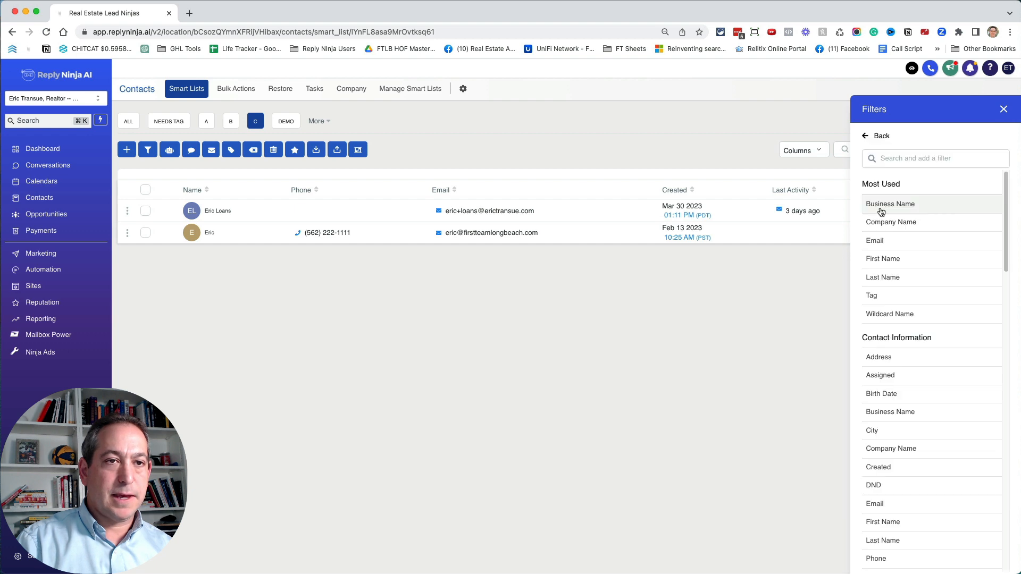
{"action": "left_click", "coordinate": [886, 158]}
{"action": "type", "text": "las"}
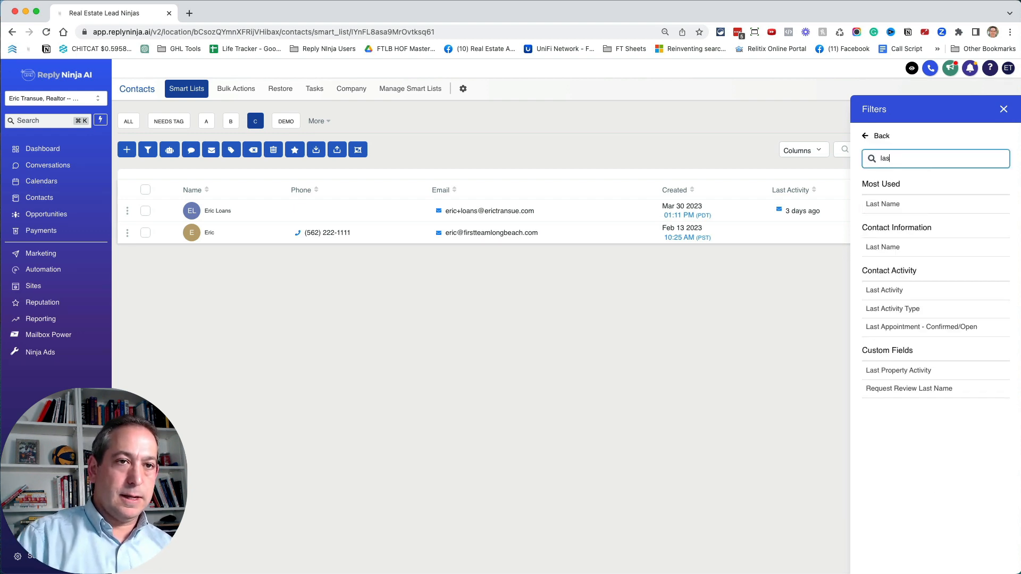
{"action": "left_click", "coordinate": [906, 292]}
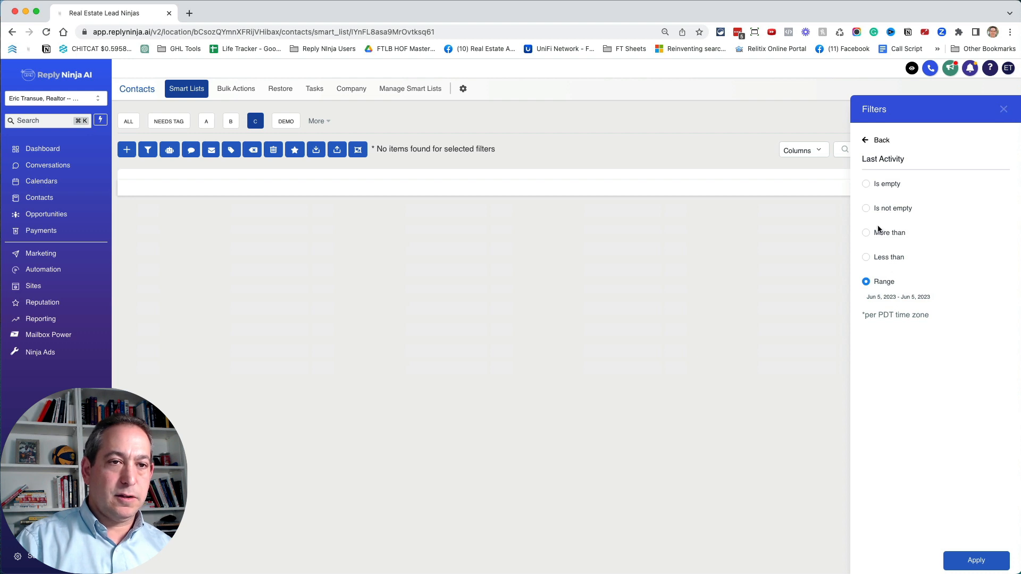
{"action": "left_click", "coordinate": [867, 233]}
{"action": "double_click", "coordinate": [885, 250]}
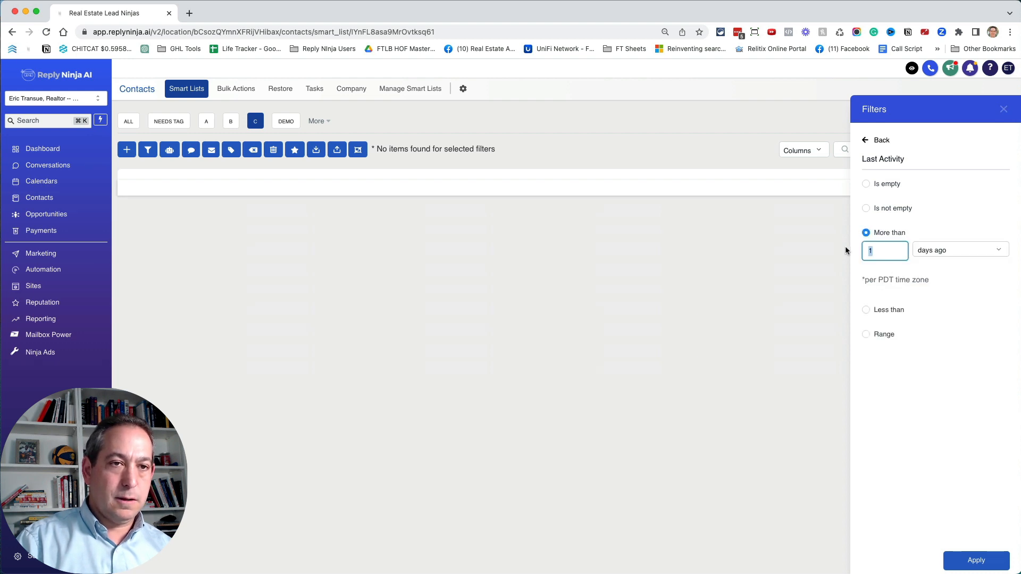
{"action": "type", "text": "30"}
{"action": "left_click", "coordinate": [976, 560]}
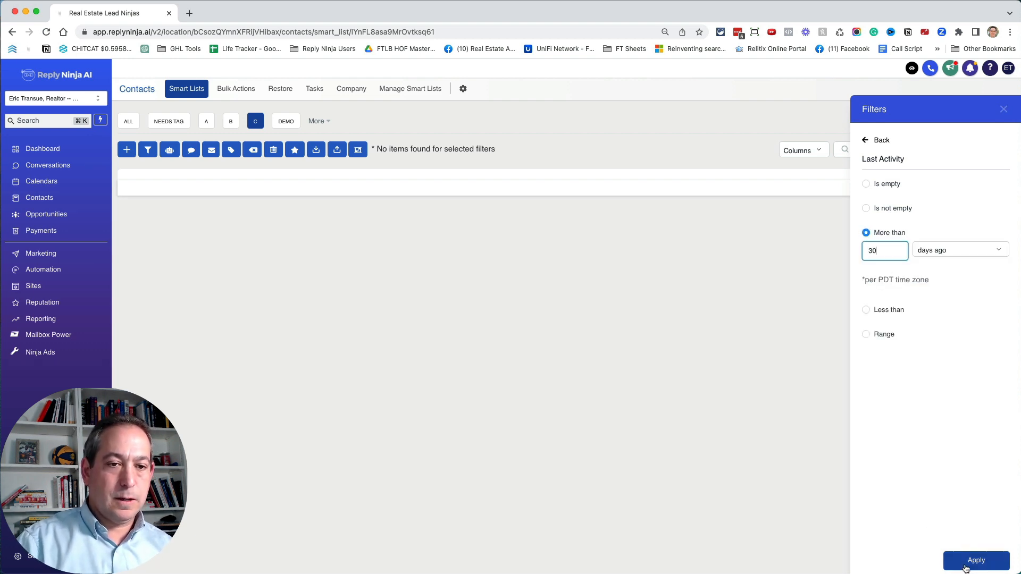
{"action": "left_click", "coordinate": [926, 527]}
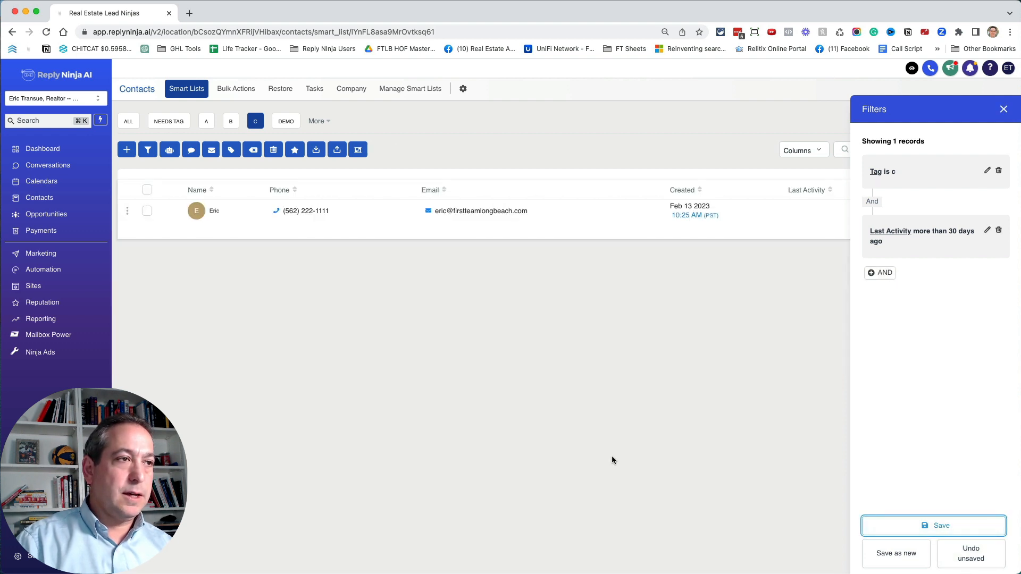
{"action": "left_click", "coordinate": [1003, 109]}
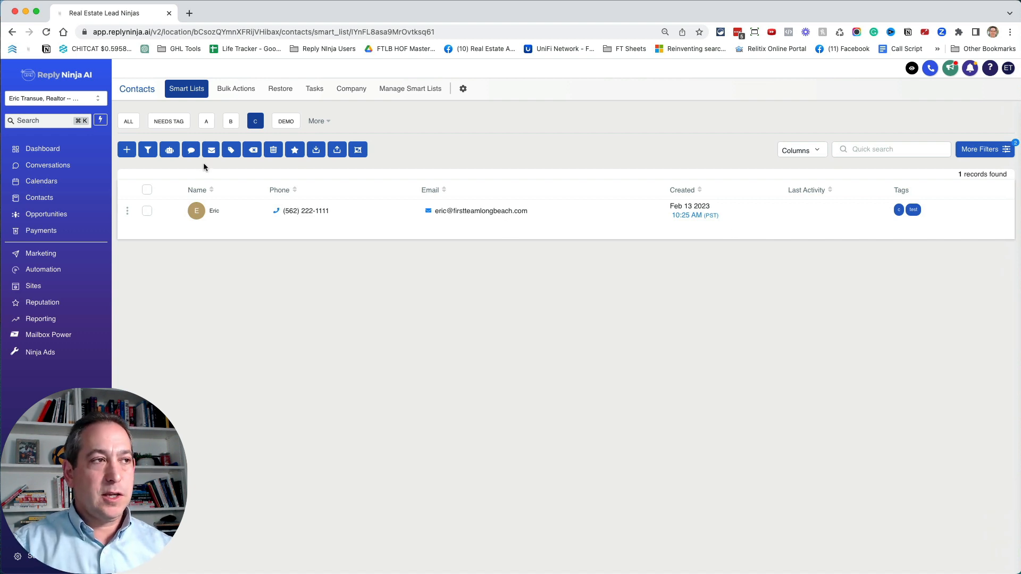
- Send the SMS "Test" to the first contact in the A smart list and return to the list
{"action": "left_click", "coordinate": [206, 121]}
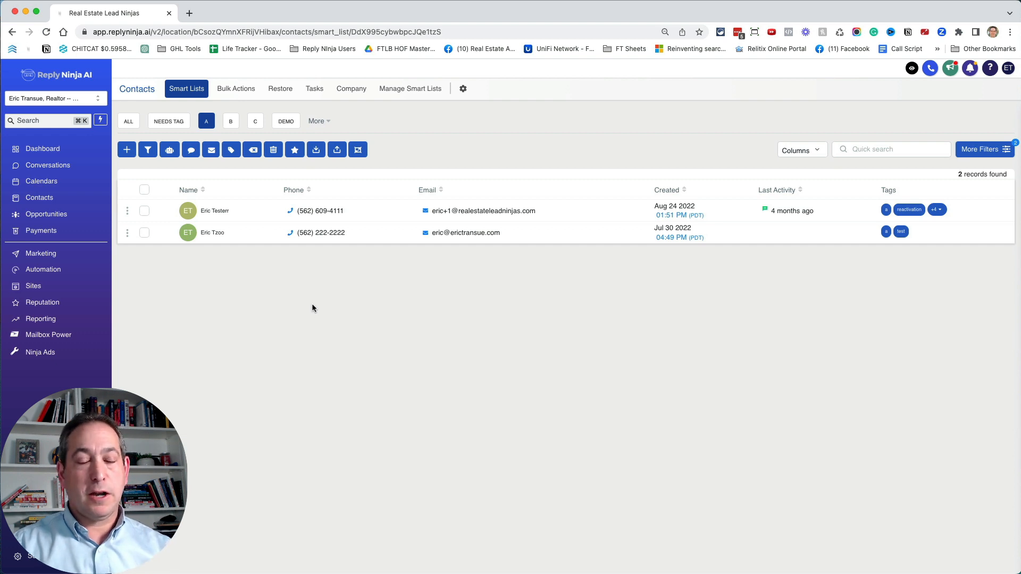
{"action": "left_click", "coordinate": [231, 122]}
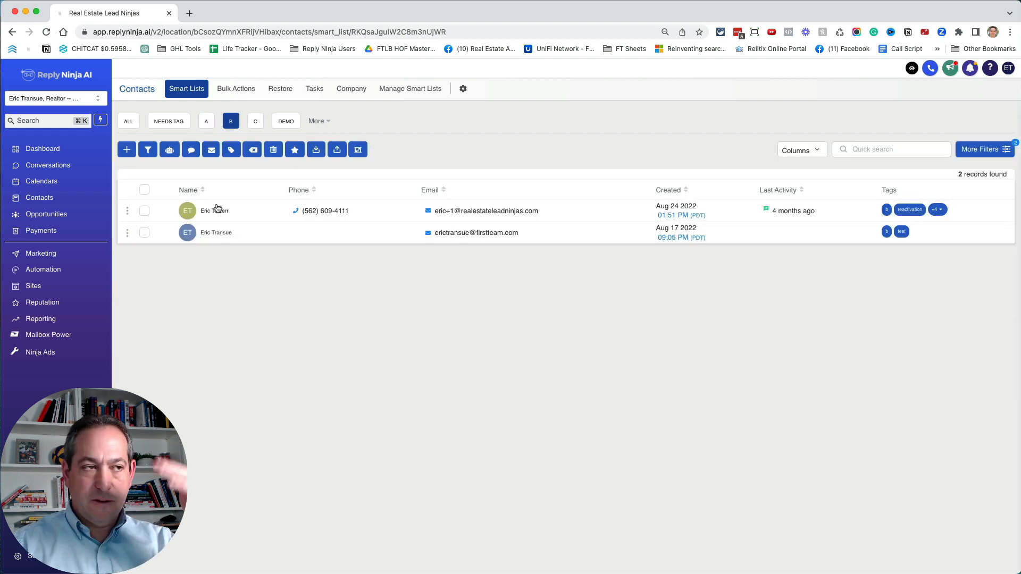
{"action": "left_click", "coordinate": [207, 121]}
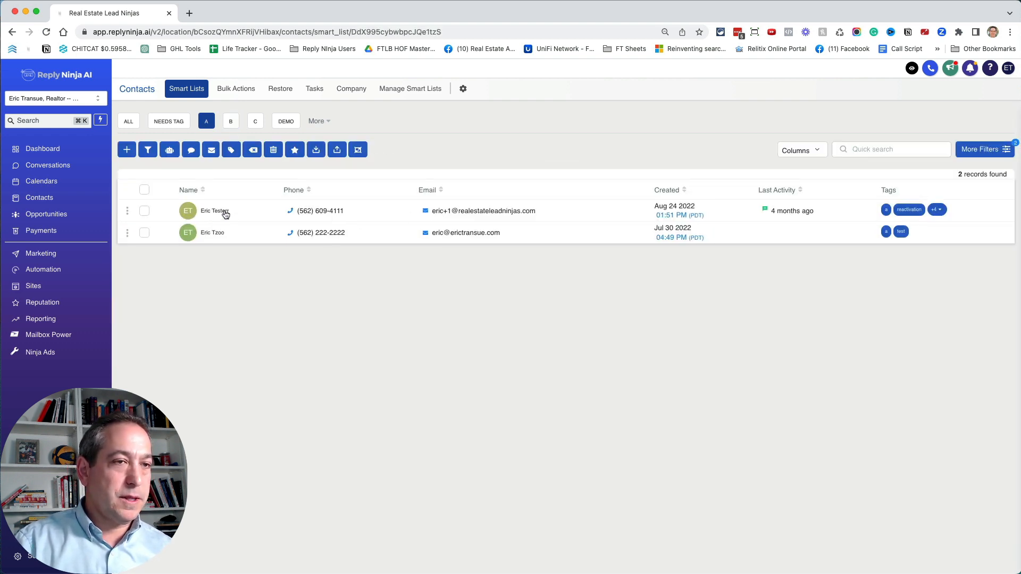
{"action": "left_click", "coordinate": [225, 211]}
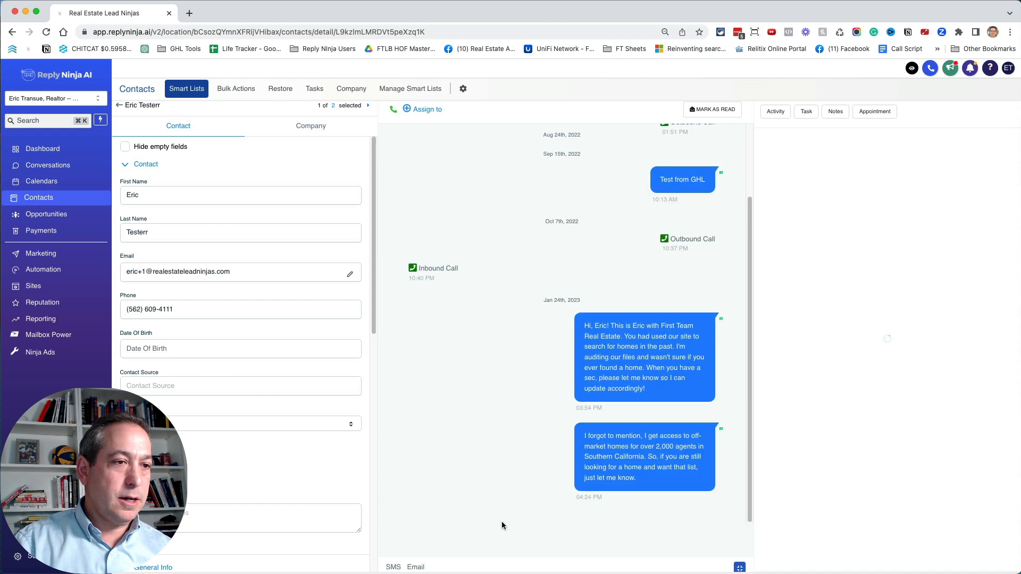
{"action": "left_click", "coordinate": [395, 568]}
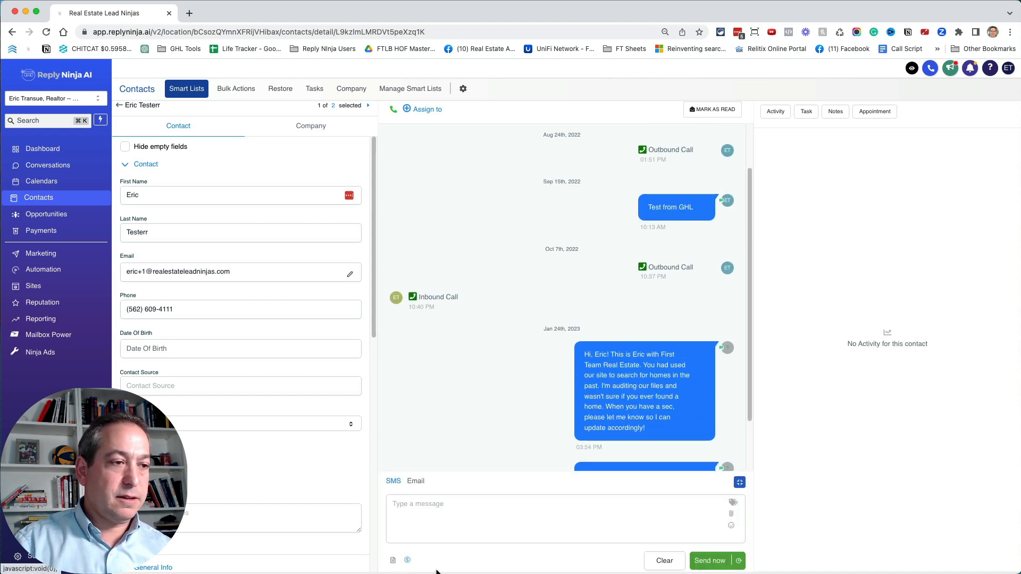
{"action": "left_click", "coordinate": [435, 497]}
{"action": "type", "text": "Test"}
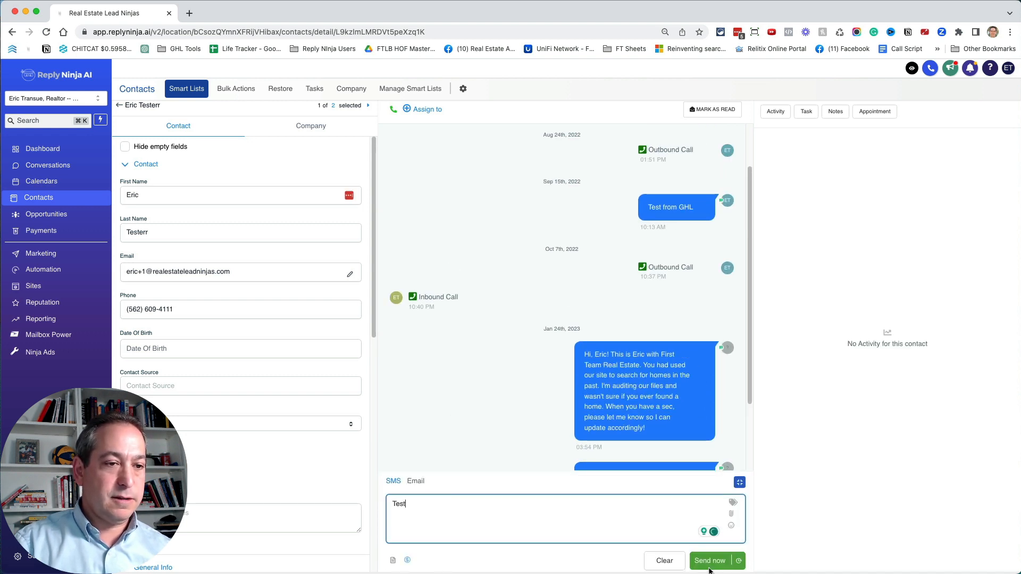
{"action": "left_click", "coordinate": [709, 567]}
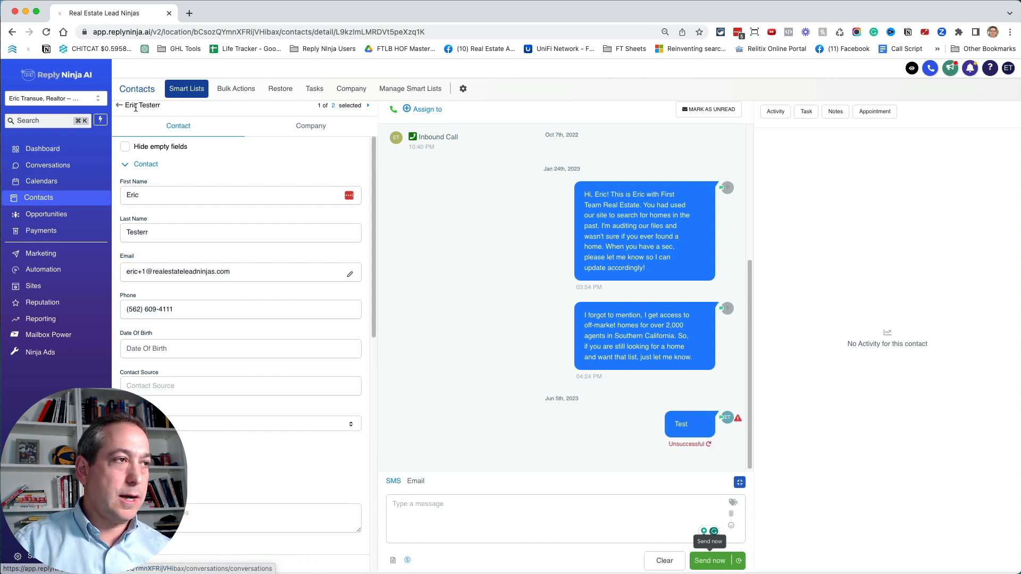
{"action": "left_click", "coordinate": [119, 106]}
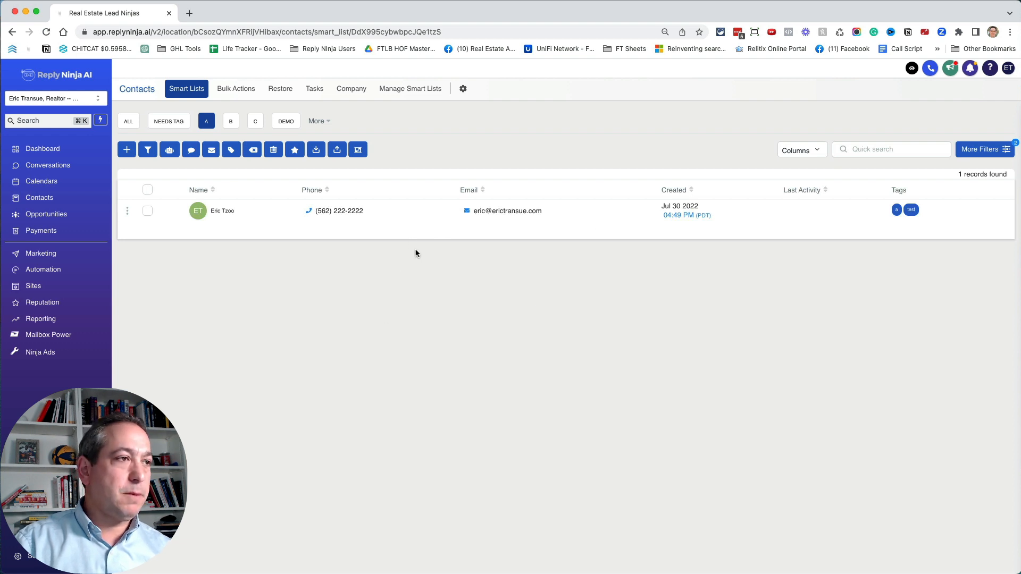
- Start an email to the remaining contact in the A smart list with the subject "Hi"
{"action": "left_click", "coordinate": [223, 211]}
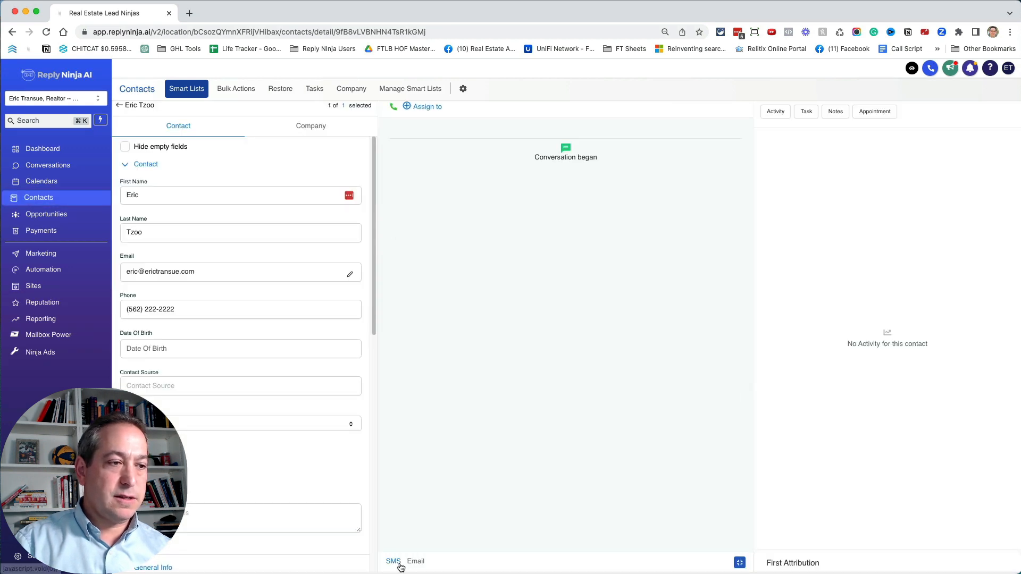
{"action": "left_click", "coordinate": [398, 562]}
{"action": "left_click", "coordinate": [416, 476]}
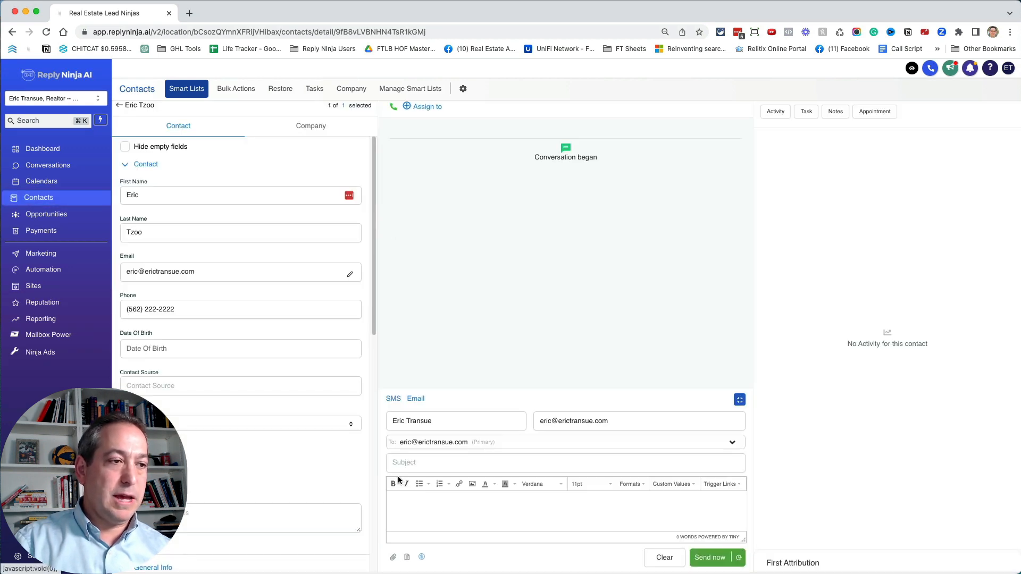
{"action": "left_click", "coordinate": [445, 463]}
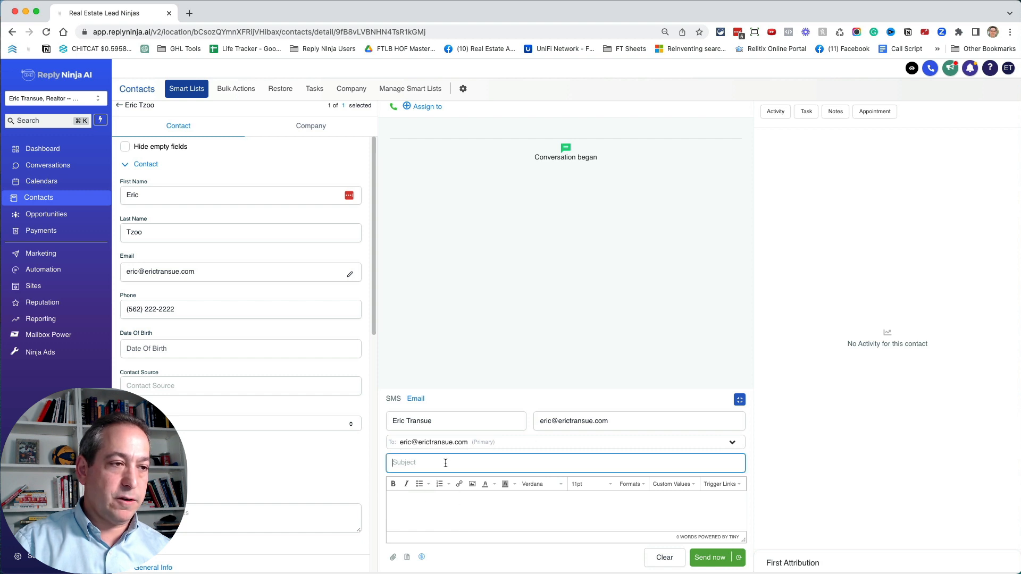
{"action": "type", "text": "Hi"}
- Write "Just checking in. Seen any homes you like?" in the email body, sign it with the sender's first name and send it
{"action": "key", "text": "Tab"}
{"action": "type", "text": "Jus"}
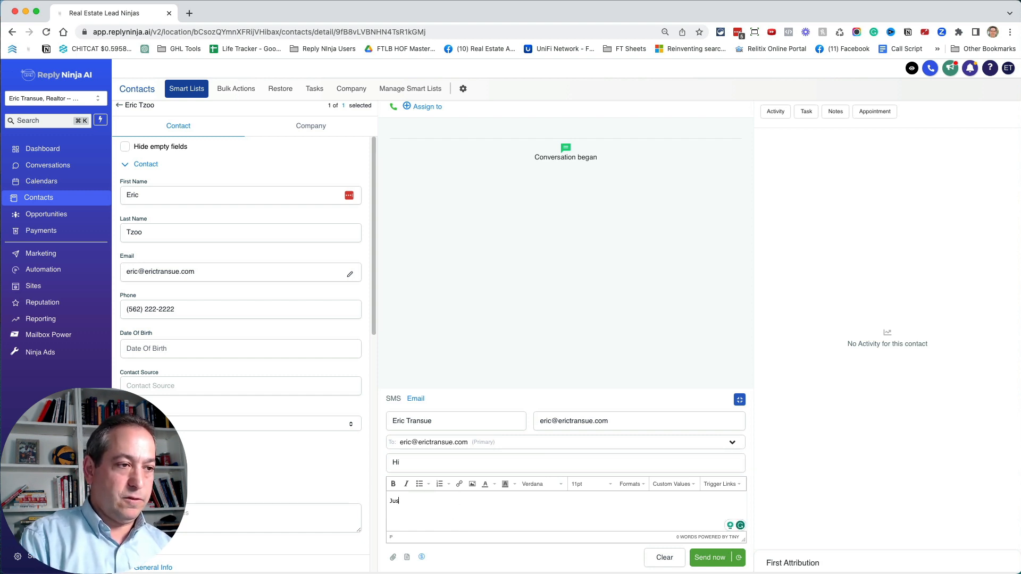
{"action": "type", "text": "t checking in."}
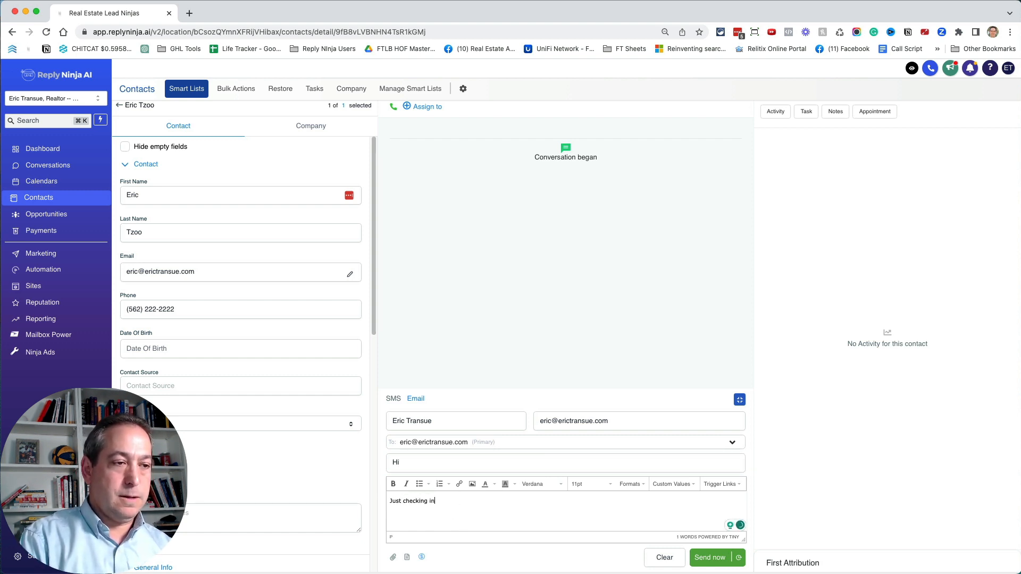
{"action": "key", "text": "Return"}
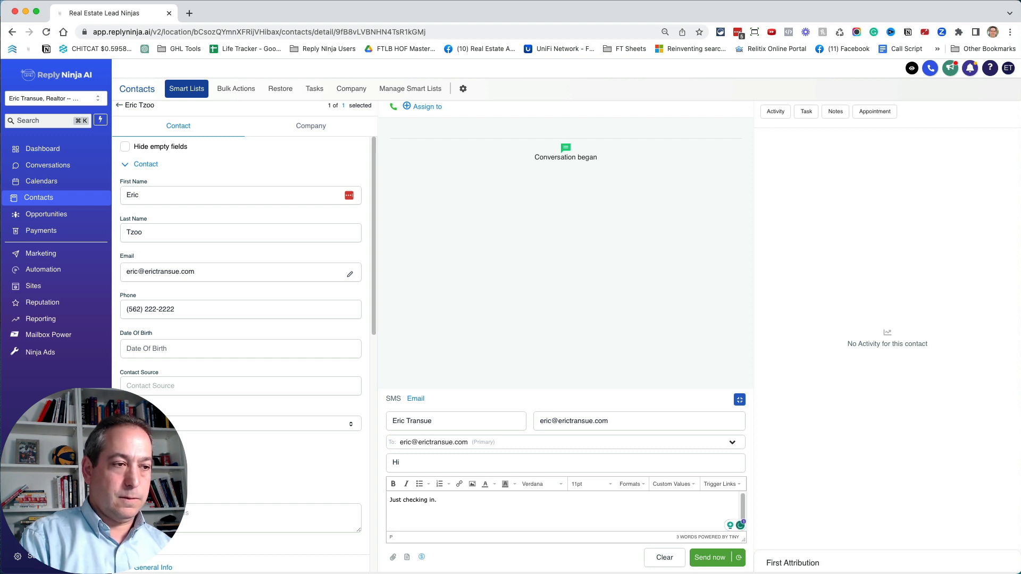
{"action": "type", "text": "Seen any homes y"}
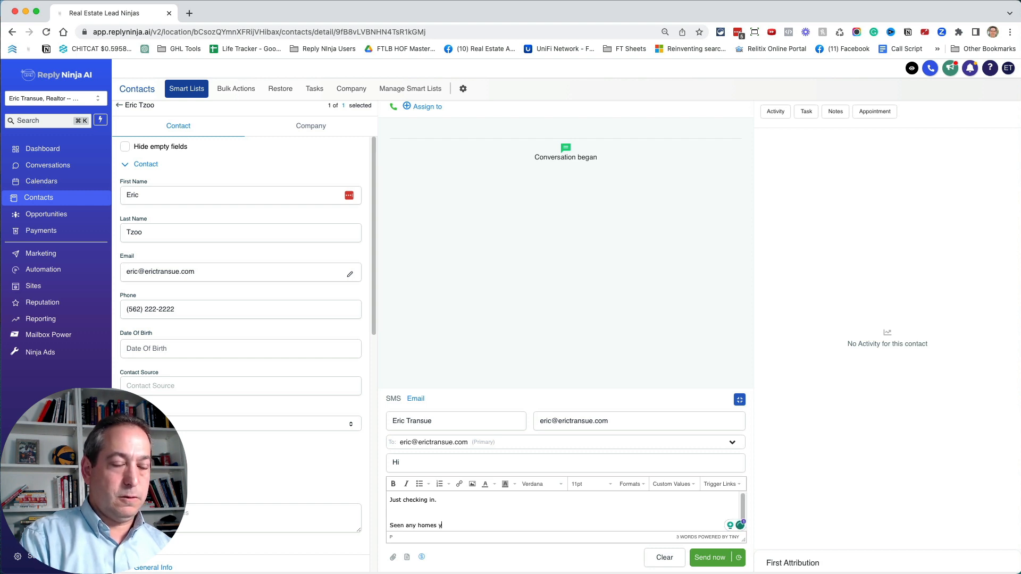
{"action": "type", "text": "ou like?"}
{"action": "key", "text": "Return"}
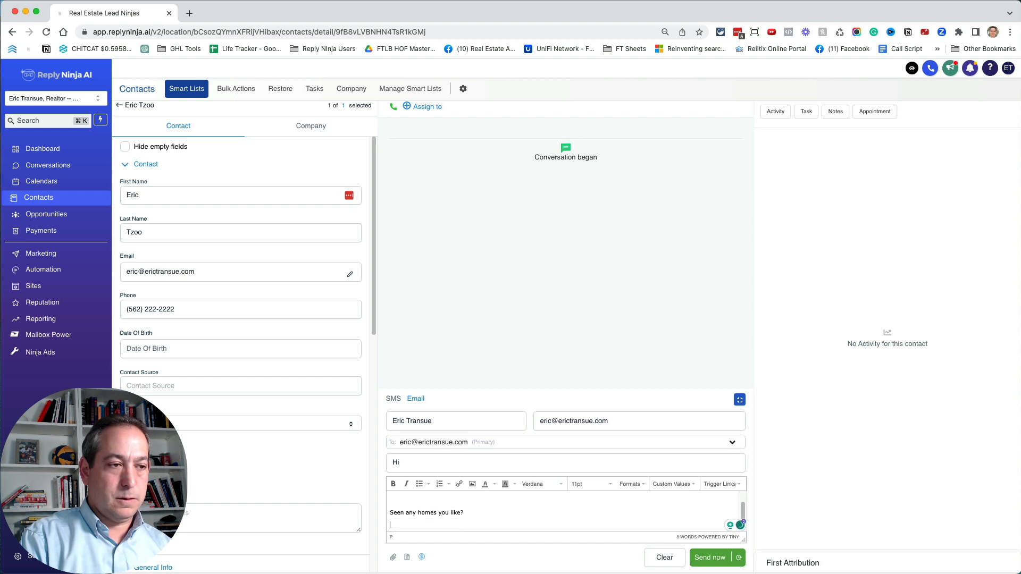
{"action": "type", "text": "-Eric"}
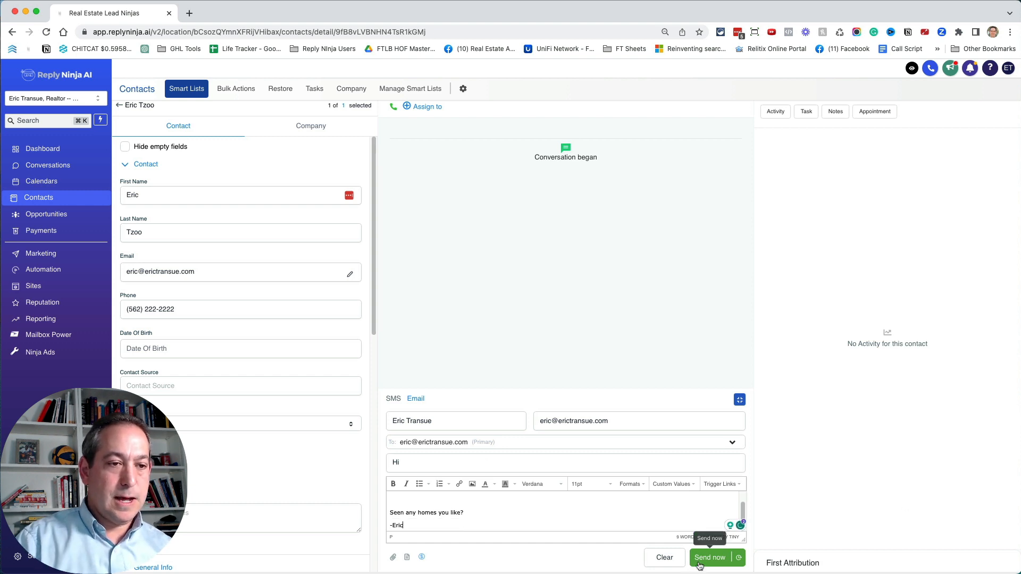
{"action": "left_click", "coordinate": [700, 564]}
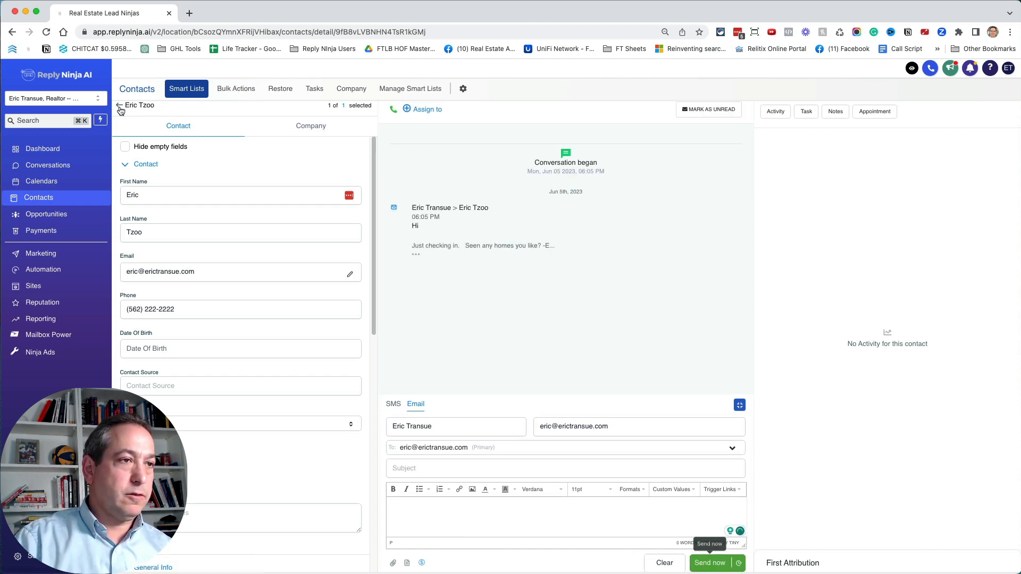
- Return to the A smart list to check which contacts remain, and go through the B and C lists
{"action": "left_click", "coordinate": [119, 107]}
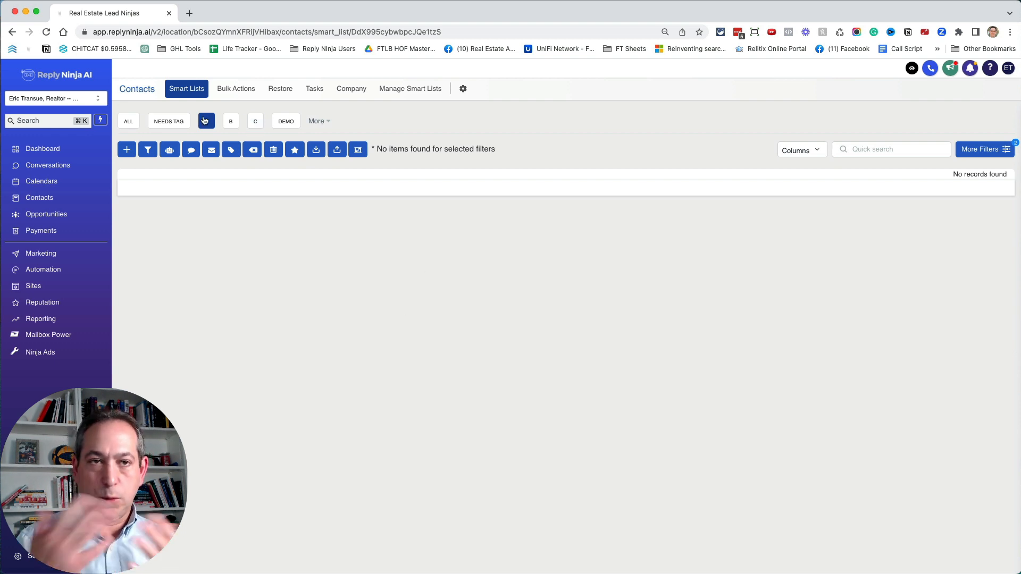
{"action": "left_click", "coordinate": [230, 121]}
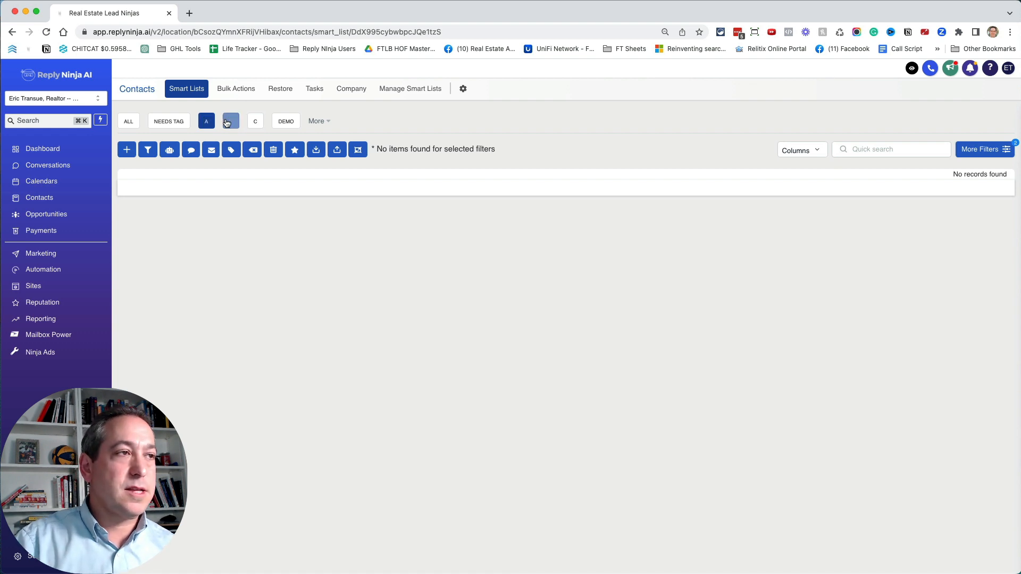
{"action": "left_click", "coordinate": [256, 123]}
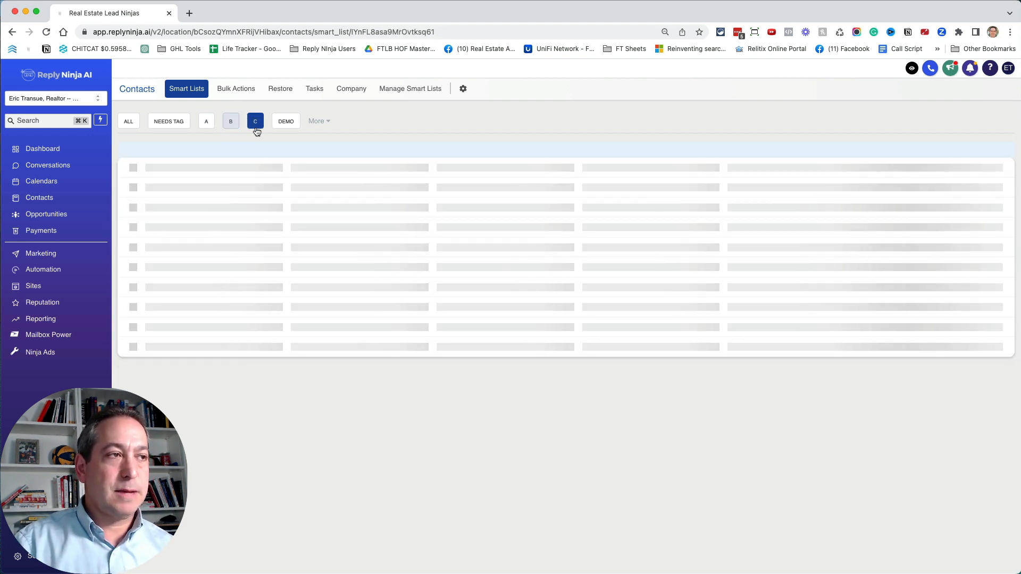